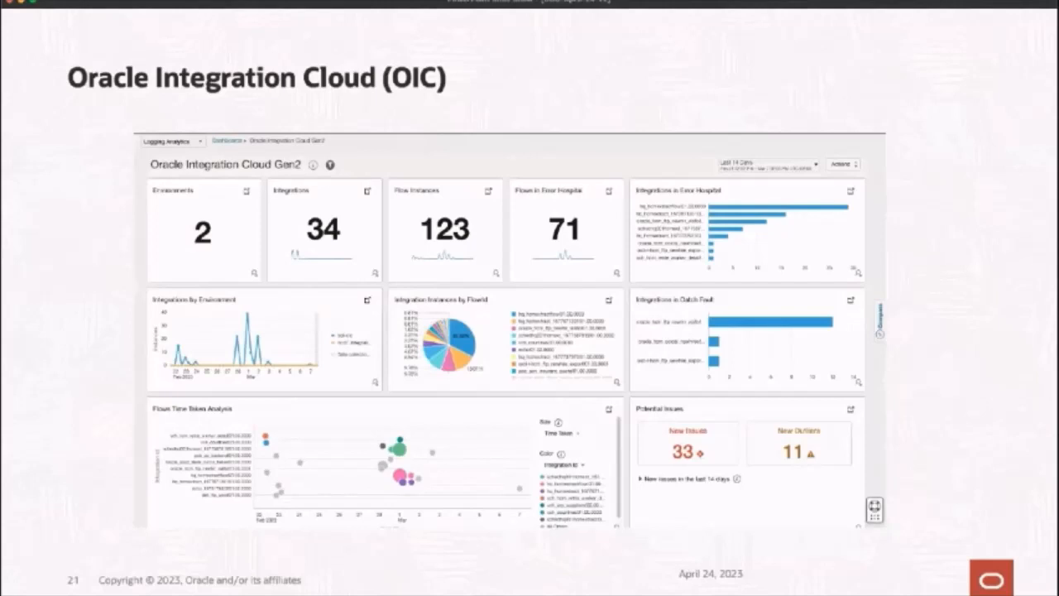
{"action": "key", "text": "Right"}
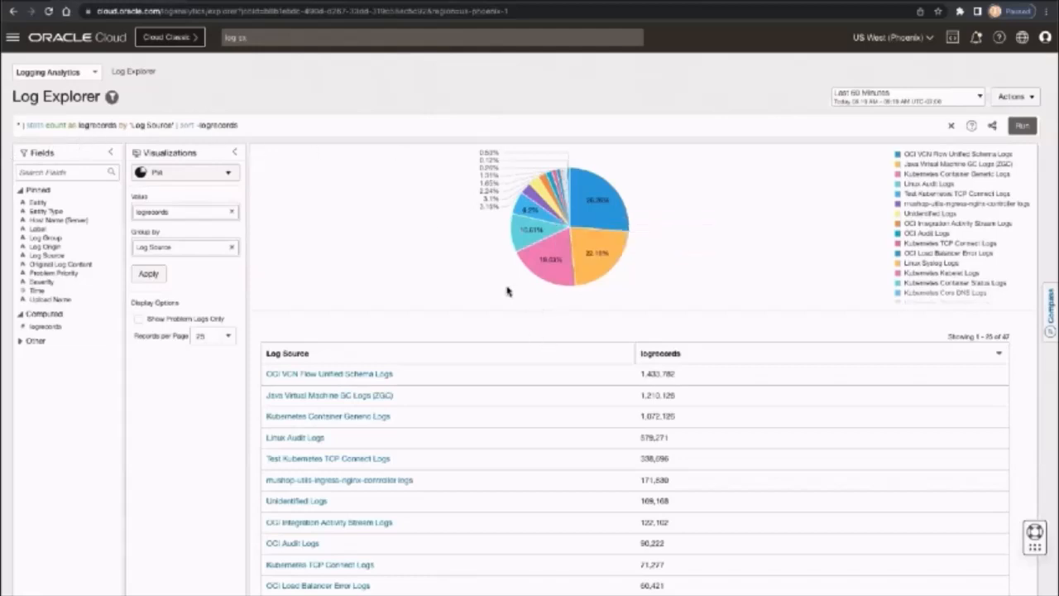
{"action": "left_click", "coordinate": [13, 38]}
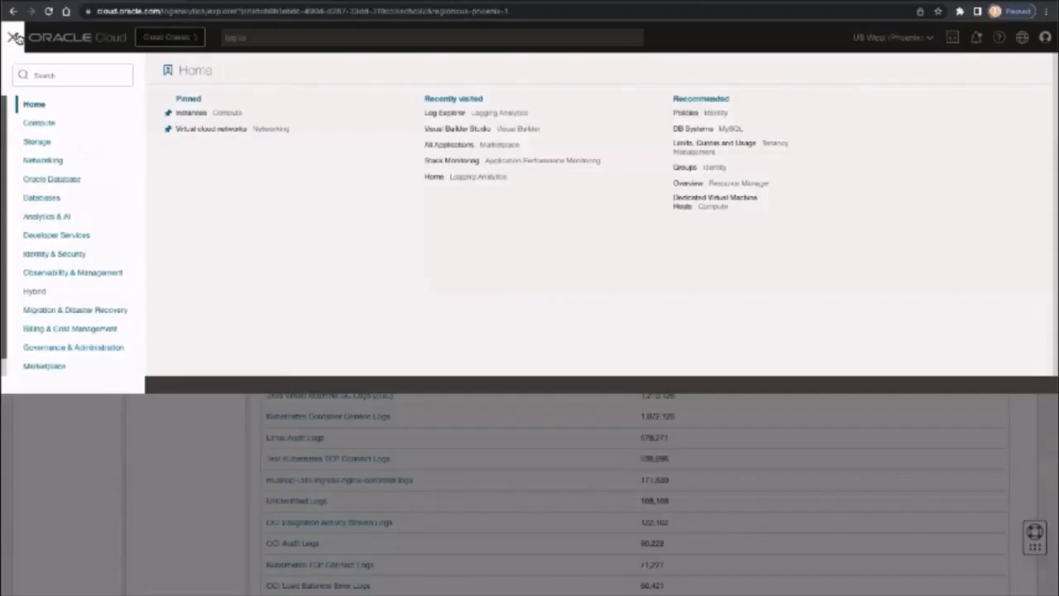
{"action": "left_click", "coordinate": [80, 275]}
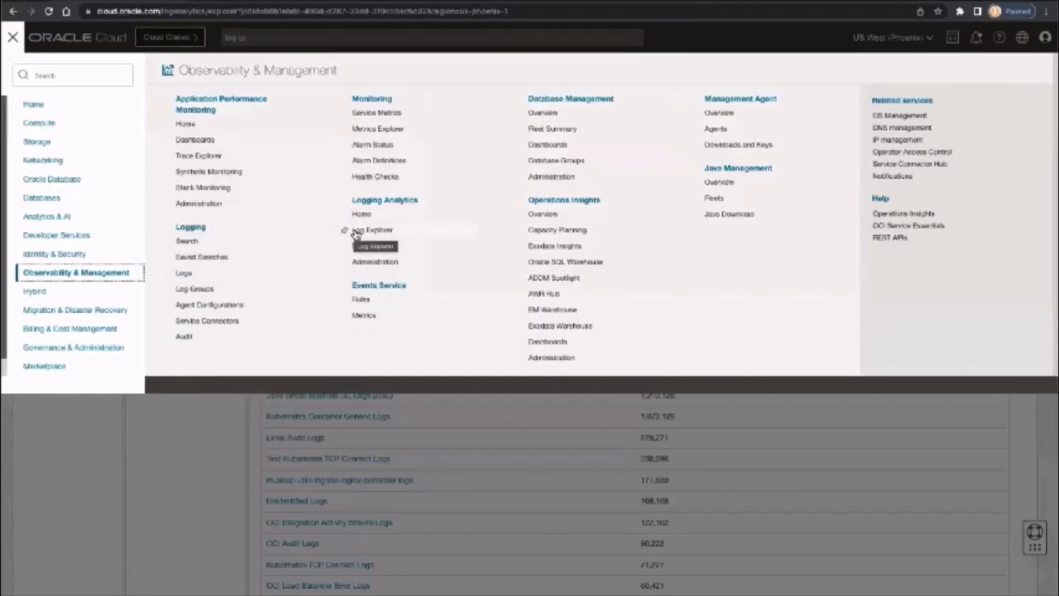
{"action": "left_click", "coordinate": [211, 448]}
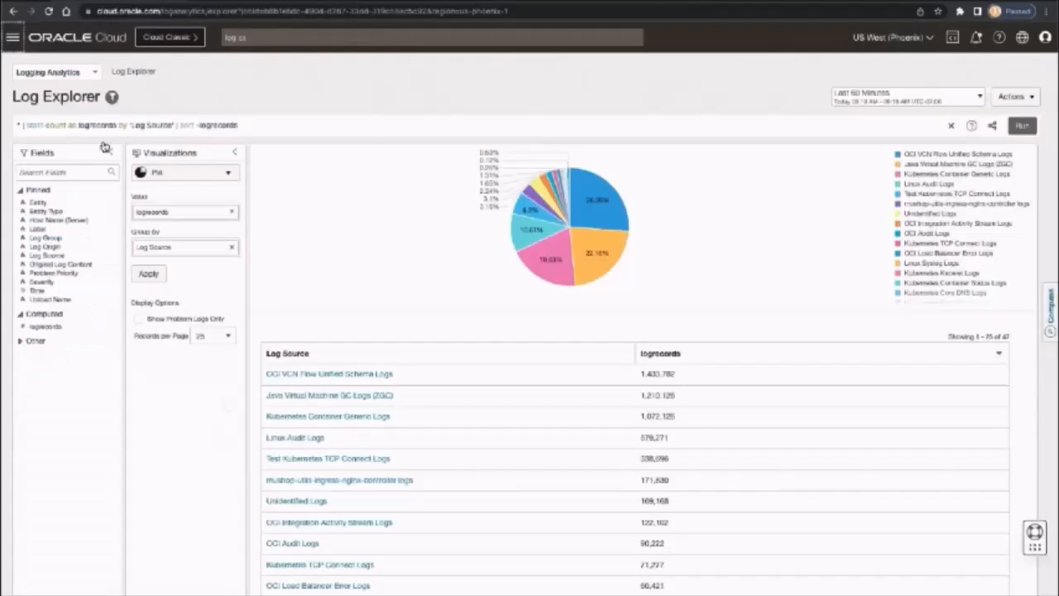
- Open the Log Explorer of Logging Analytics from the Observability & Management services
{"action": "left_click", "coordinate": [16, 41]}
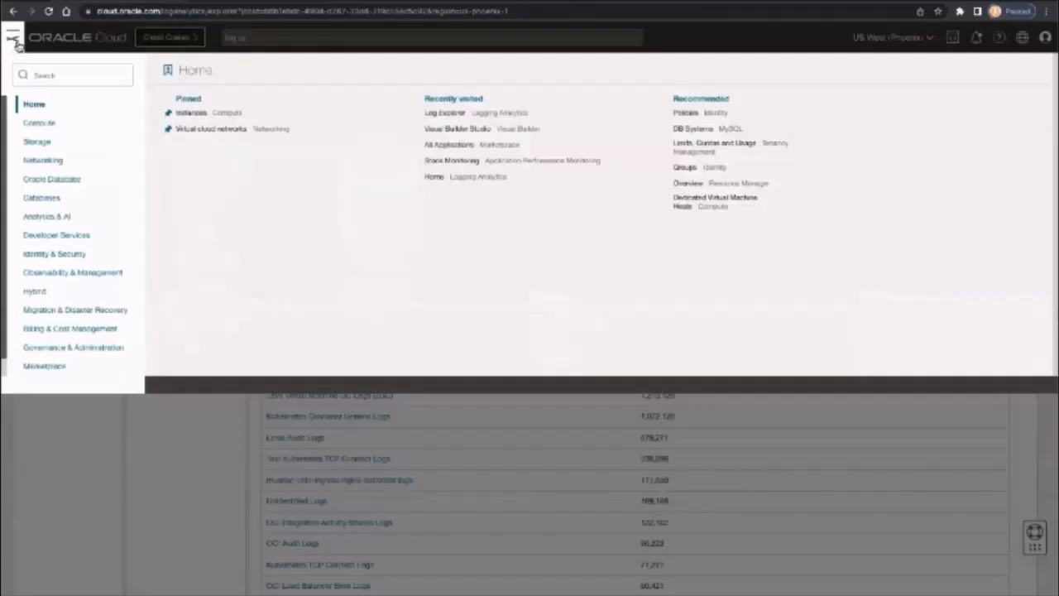
{"action": "left_click", "coordinate": [83, 276]}
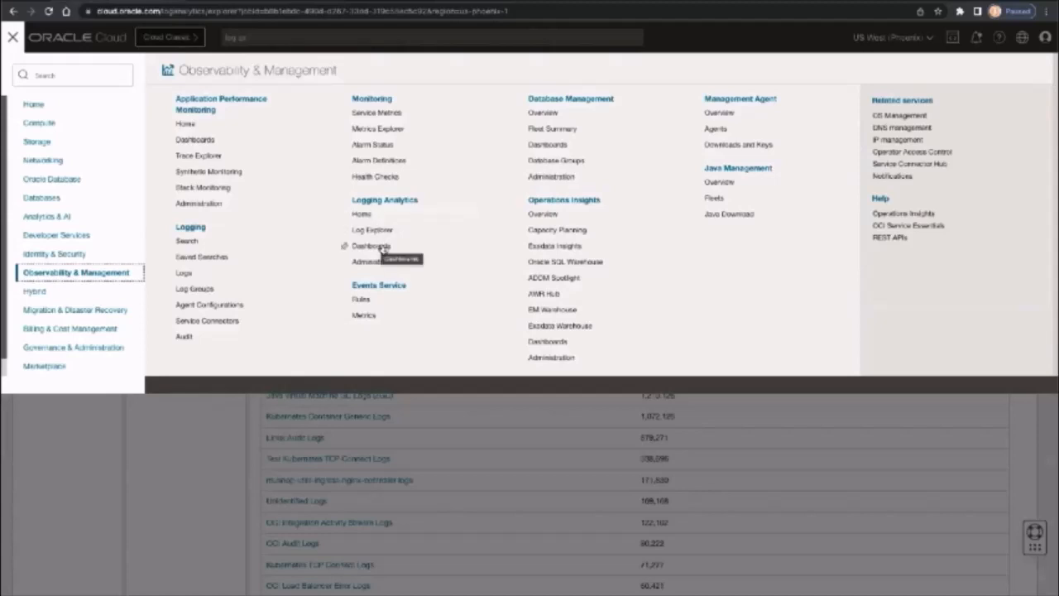
{"action": "left_click", "coordinate": [382, 232]}
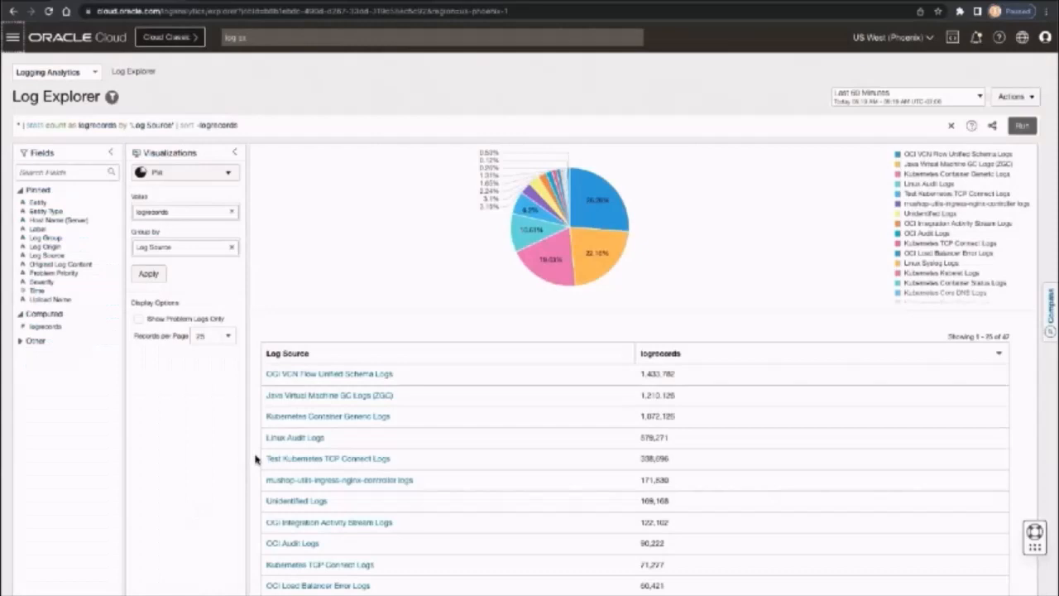
{"action": "left_click", "coordinate": [876, 96]}
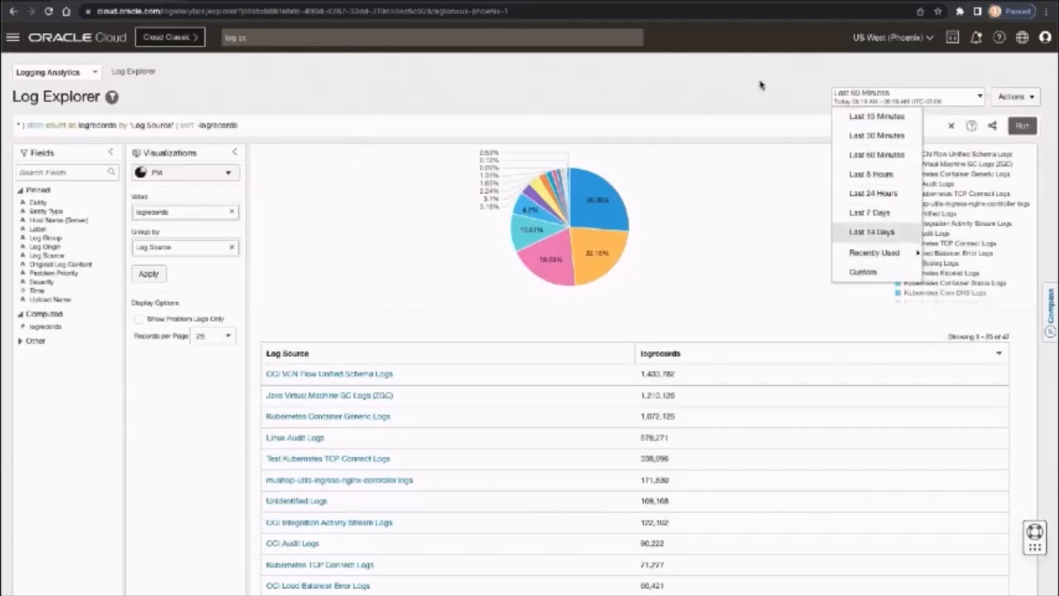
{"action": "left_click", "coordinate": [1014, 97]}
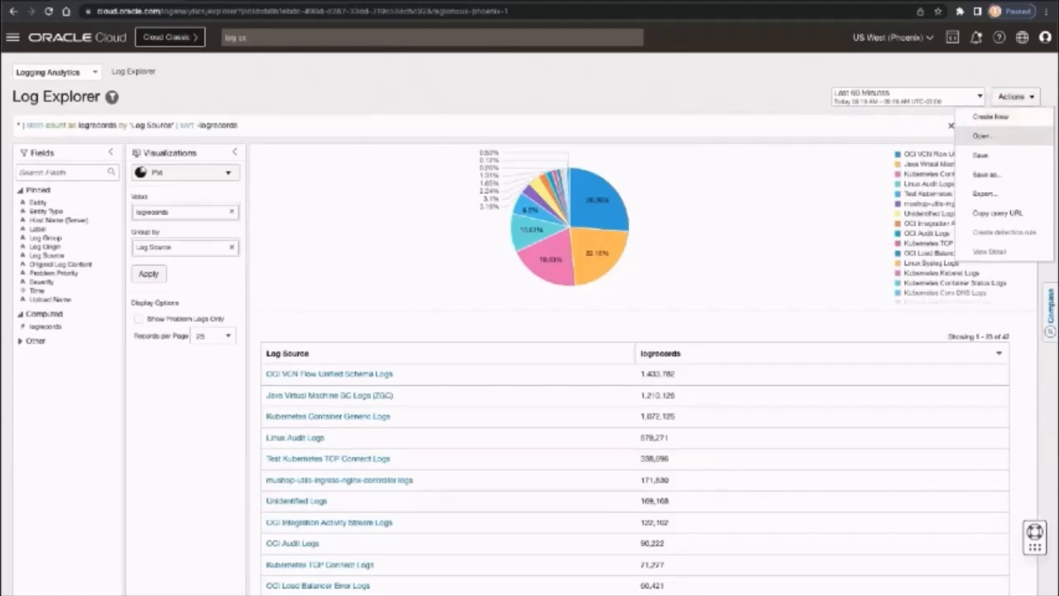
{"action": "left_click", "coordinate": [670, 88]}
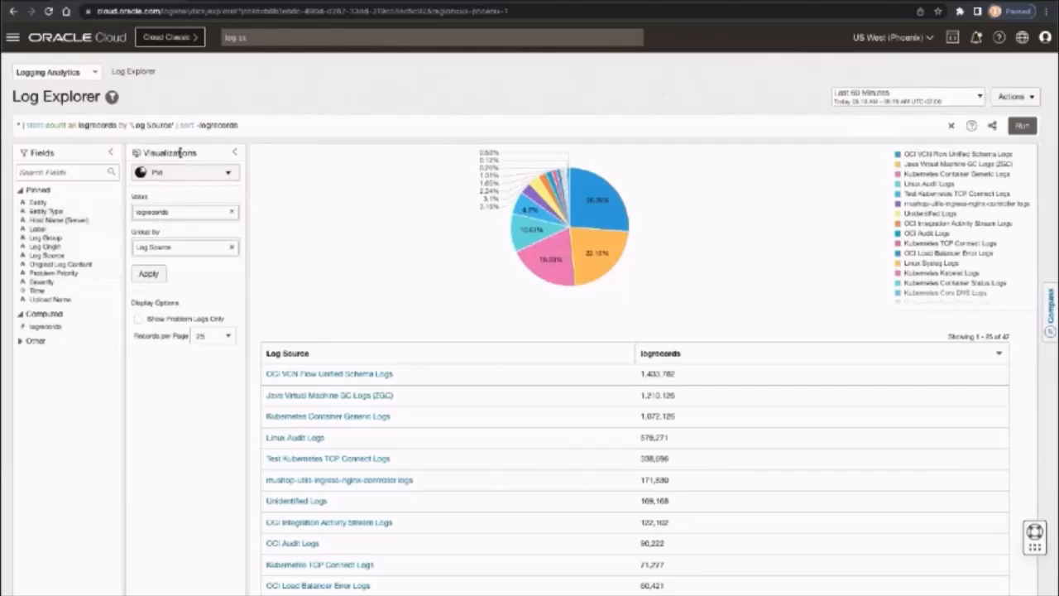
- Change the log visualization to Records with Histogram
{"action": "left_click", "coordinate": [224, 172]}
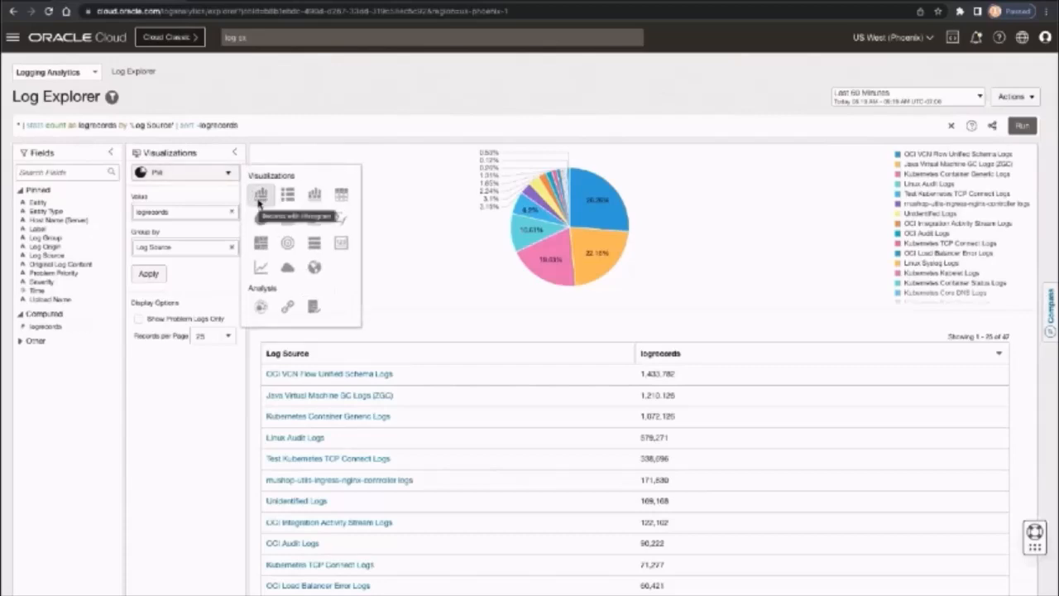
{"action": "left_click", "coordinate": [259, 204]}
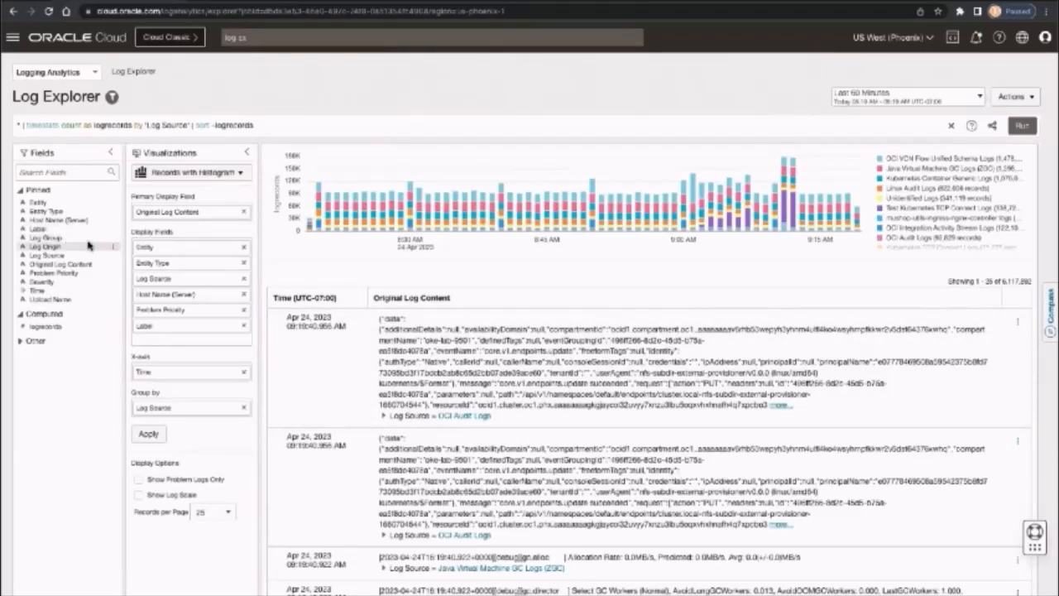
- Examine the values of the Label field with their trend charts, without applying a filter
{"action": "left_click", "coordinate": [37, 232]}
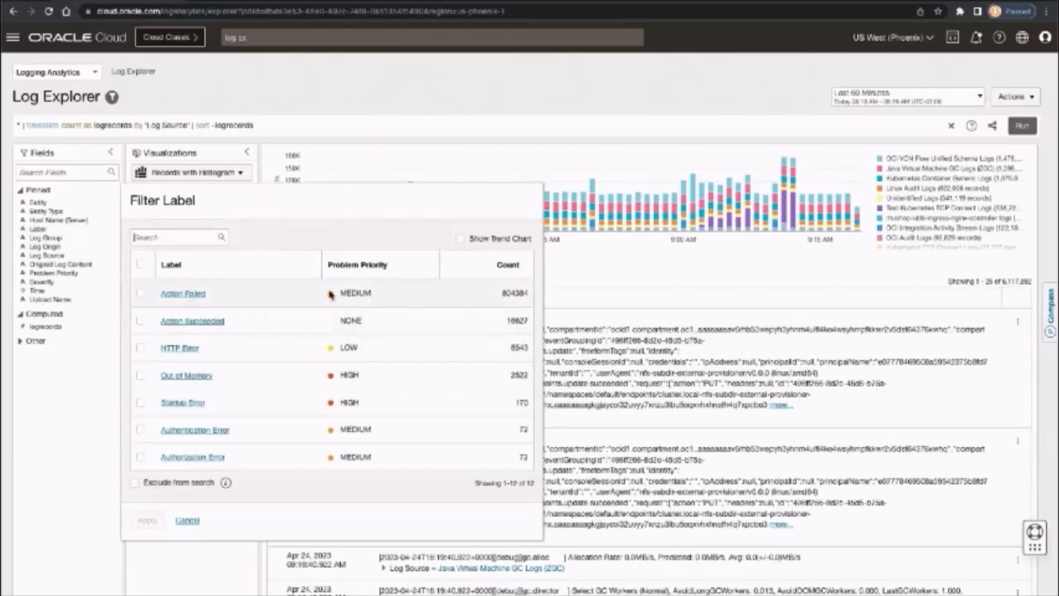
{"action": "left_click", "coordinate": [460, 239]}
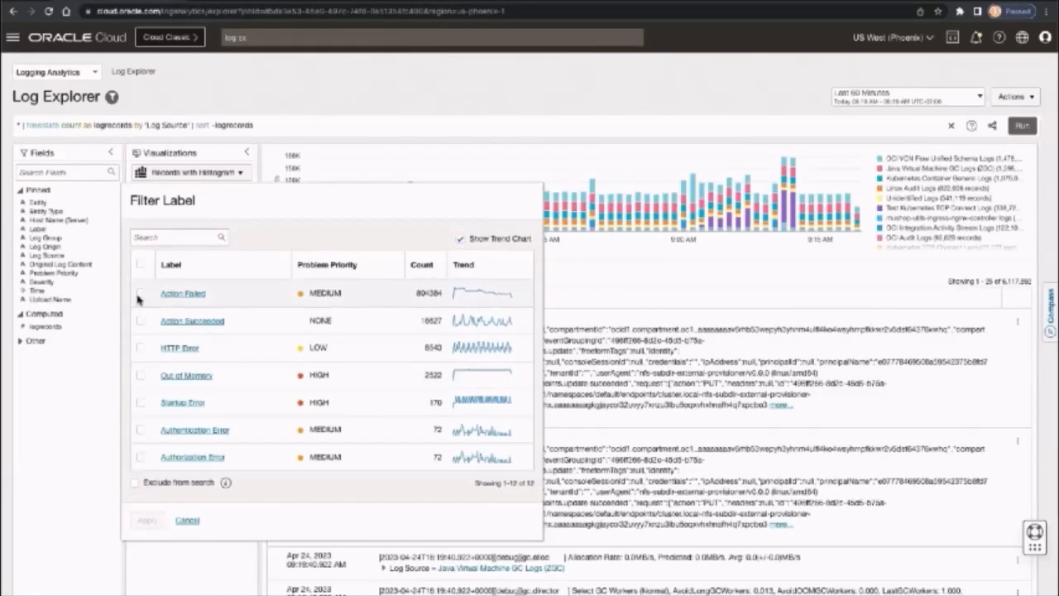
{"action": "left_click", "coordinate": [187, 519]}
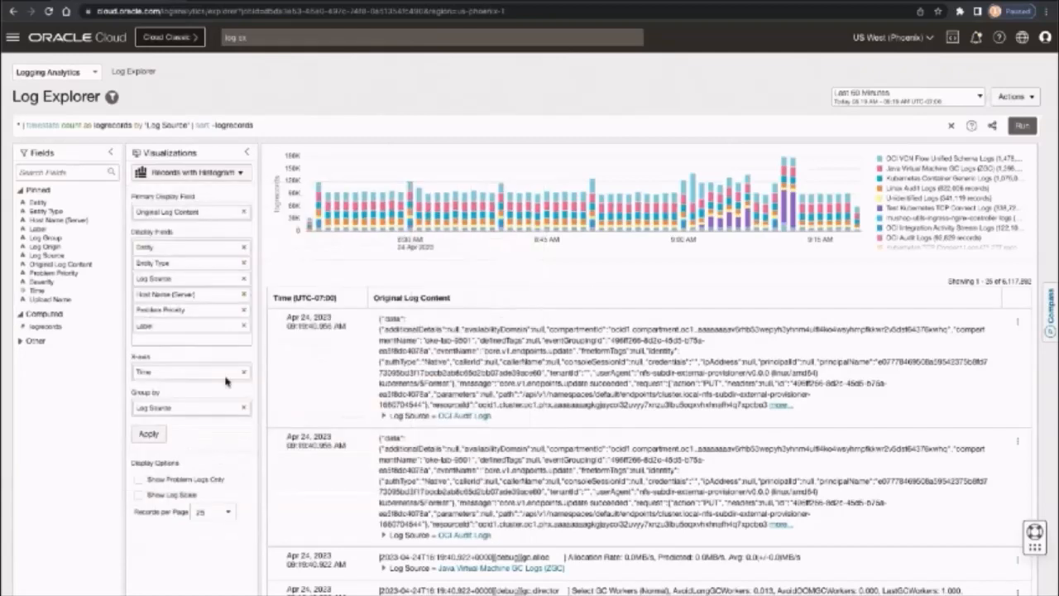
- Filter the logs to Medium and Low problem priority and format the search query over multiple lines
{"action": "left_click", "coordinate": [52, 273]}
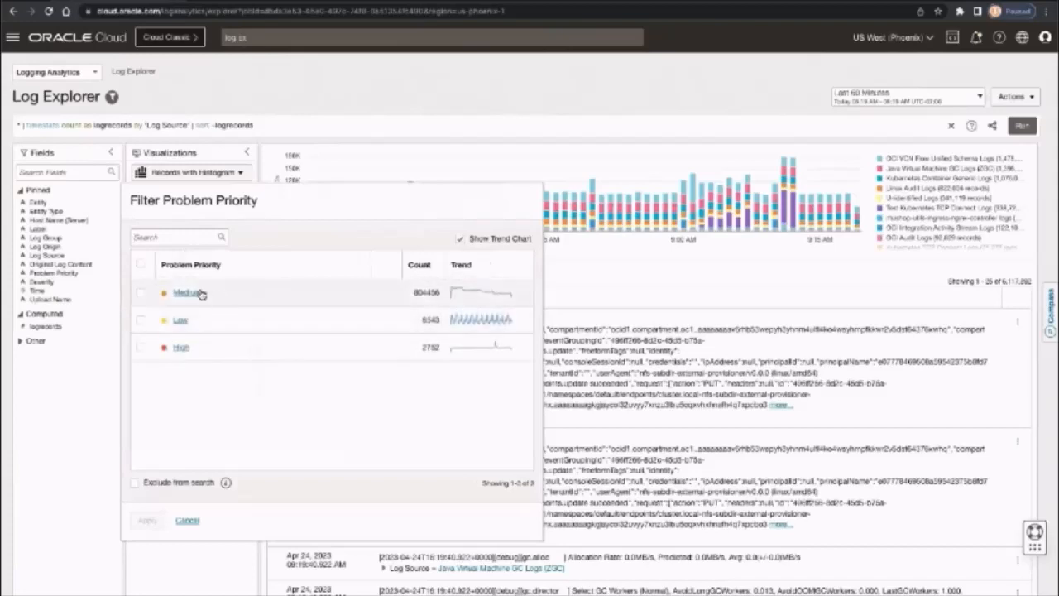
{"action": "left_click", "coordinate": [140, 292]}
{"action": "left_click", "coordinate": [140, 319]}
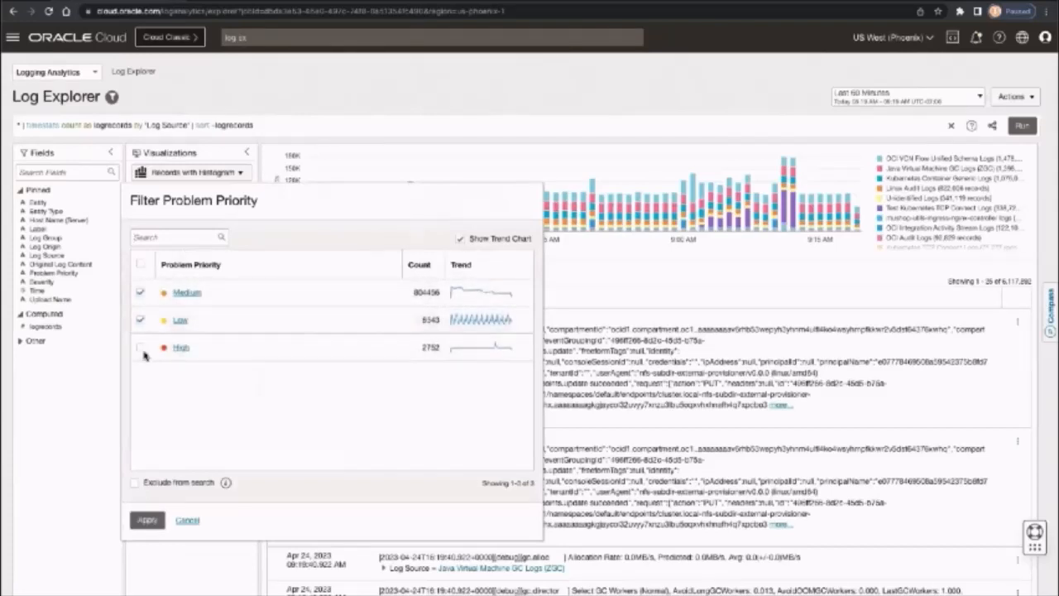
{"action": "left_click", "coordinate": [147, 519]}
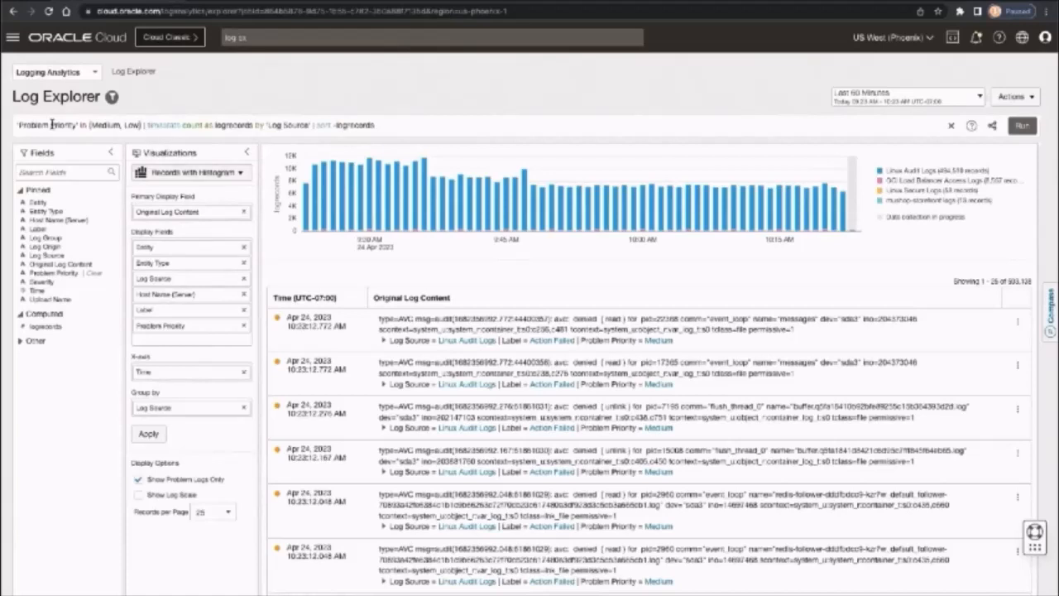
{"action": "left_click", "coordinate": [815, 123]}
{"action": "key", "text": "ctrl+i"}
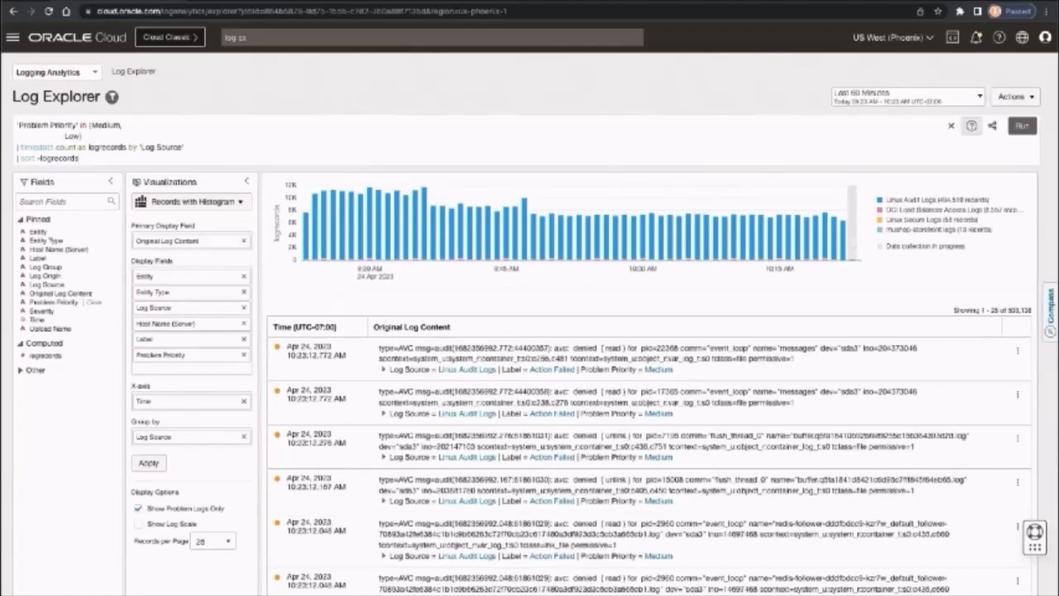
- Run the Search Help example query for records containing the keyword failed and highlight the rest of the query after that keyword
{"action": "left_click", "coordinate": [970, 125]}
{"action": "left_click_drag", "start_coordinate": [598, 143], "coordinate": [504, 160]}
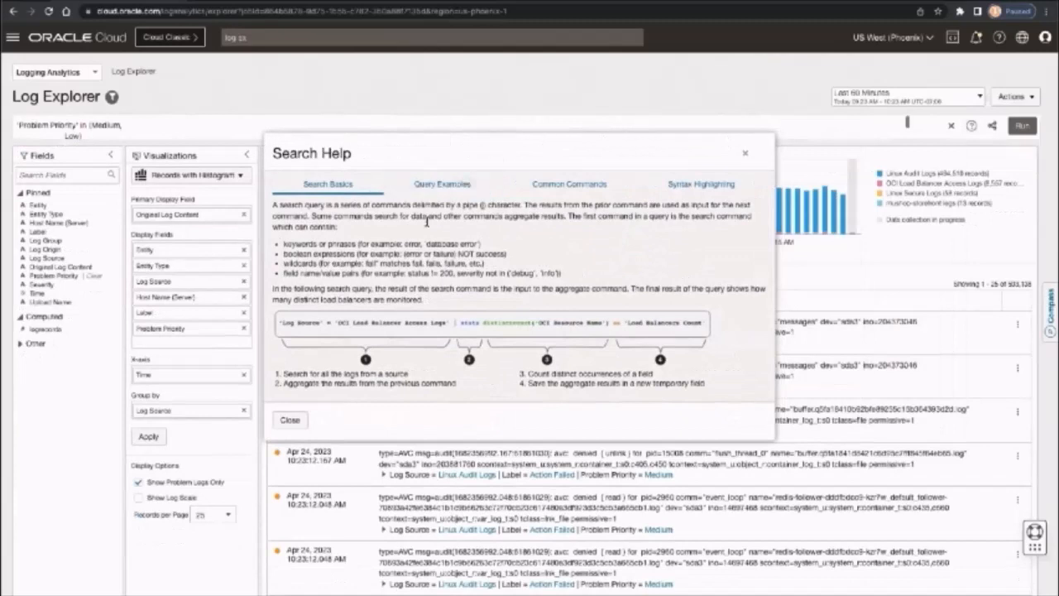
{"action": "left_click", "coordinate": [468, 188]}
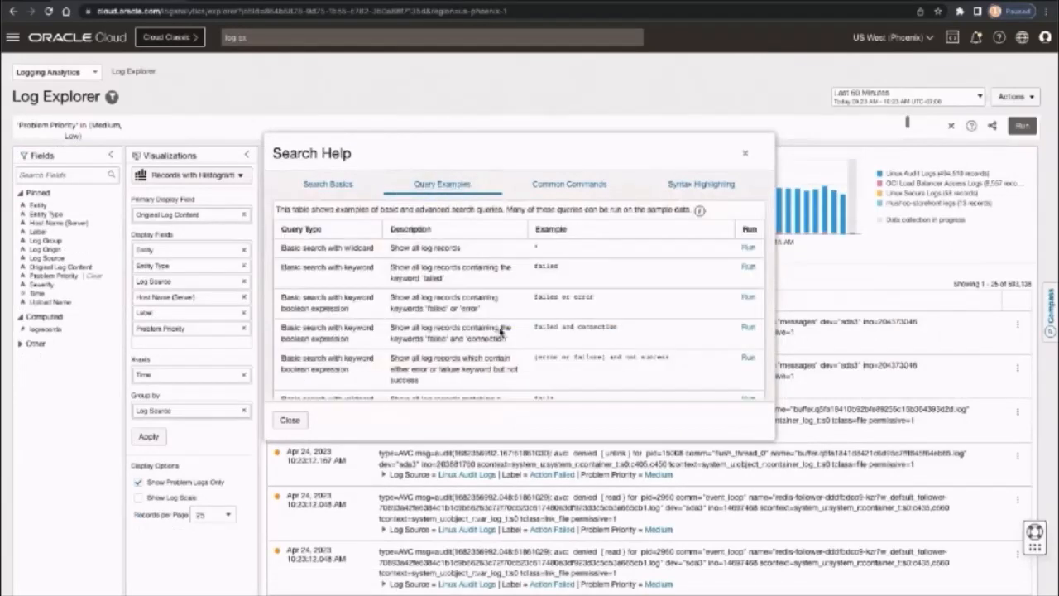
{"action": "left_click", "coordinate": [747, 269]}
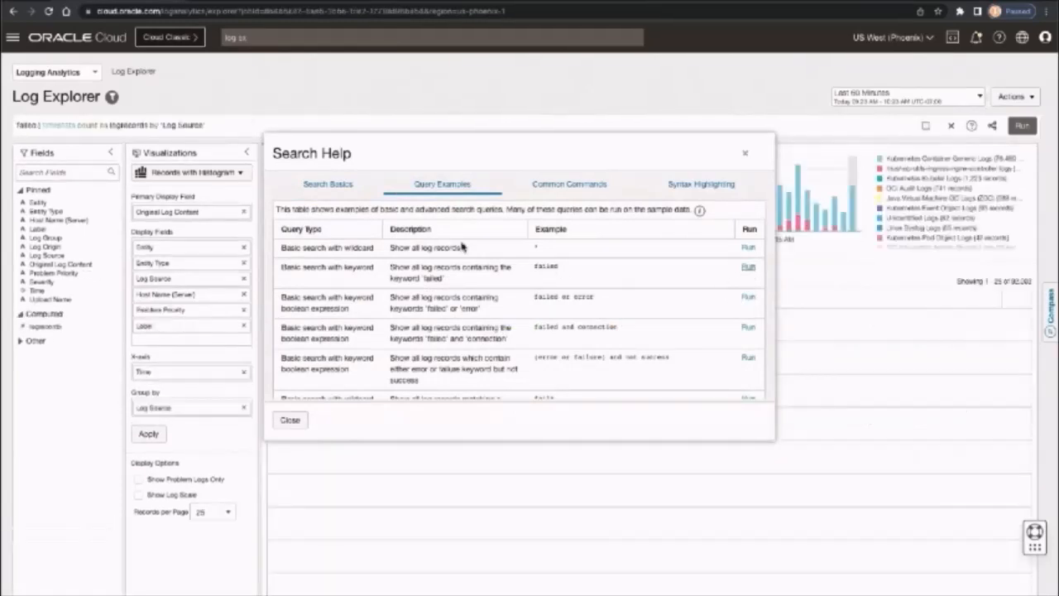
{"action": "left_click_drag", "start_coordinate": [36, 126], "coordinate": [273, 125]}
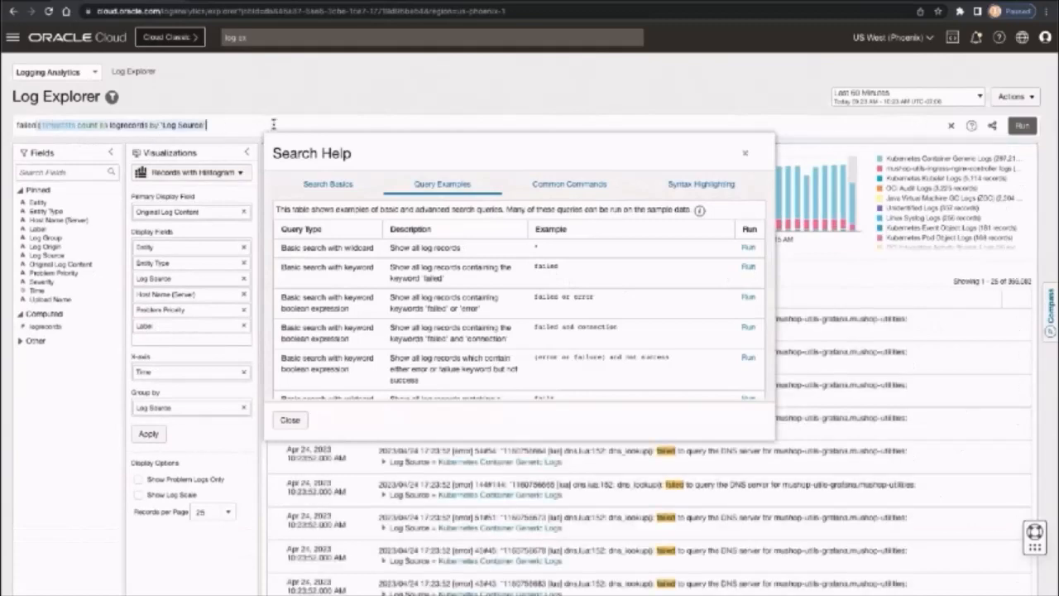
- Review the common commands, syntax highlighting and query examples in Search Help, and close the help
{"action": "left_click_drag", "start_coordinate": [421, 145], "coordinate": [544, 127]}
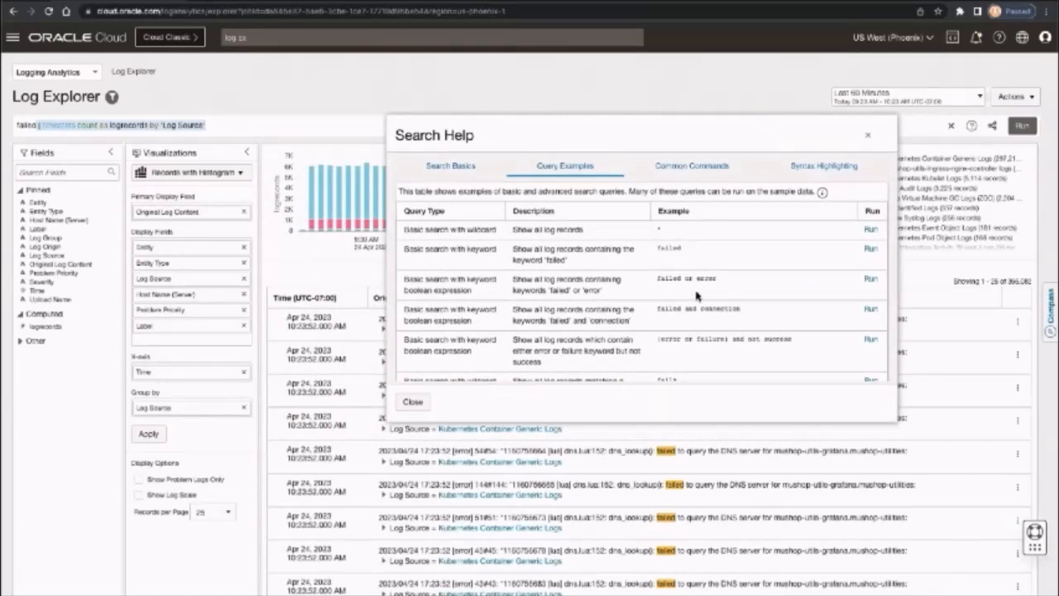
{"action": "left_click", "coordinate": [701, 170]}
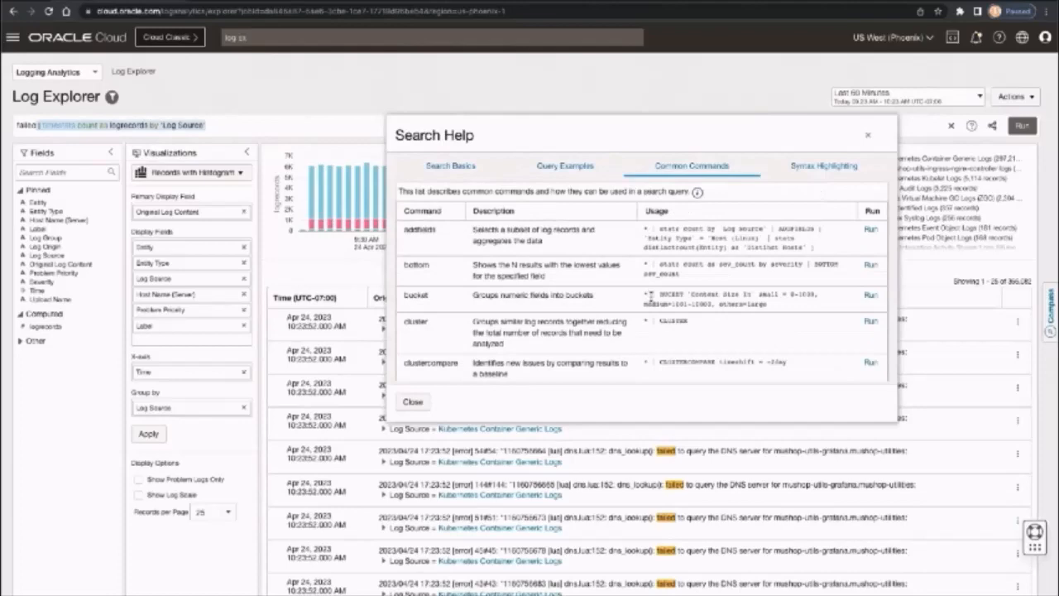
{"action": "scroll", "coordinate": [654, 298], "scroll_direction": "down", "scroll_amount": 2}
{"action": "scroll", "coordinate": [645, 282], "scroll_direction": "down", "scroll_amount": 5}
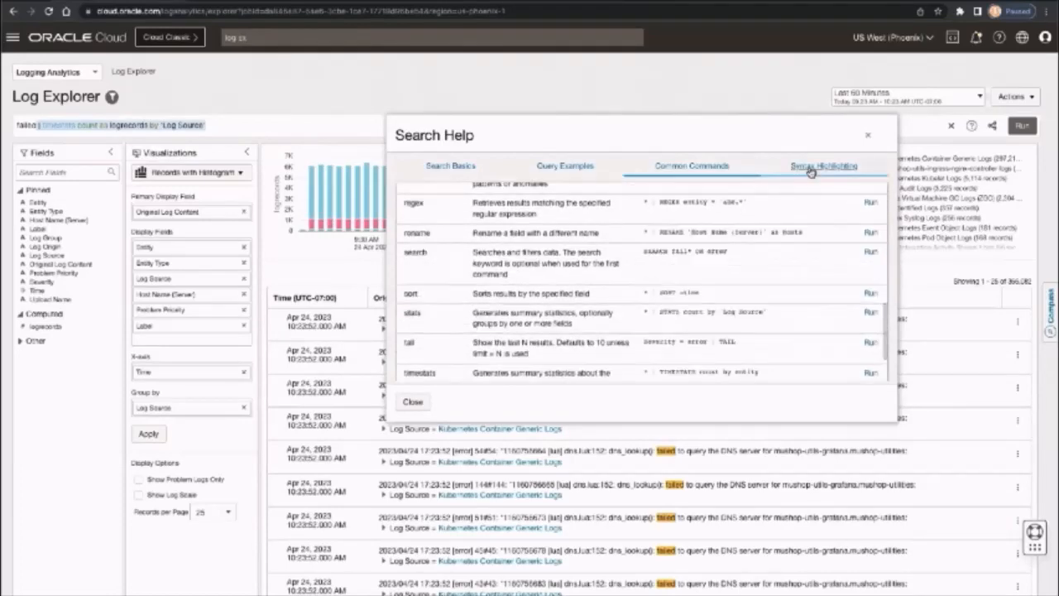
{"action": "left_click", "coordinate": [811, 169]}
{"action": "left_click", "coordinate": [593, 170]}
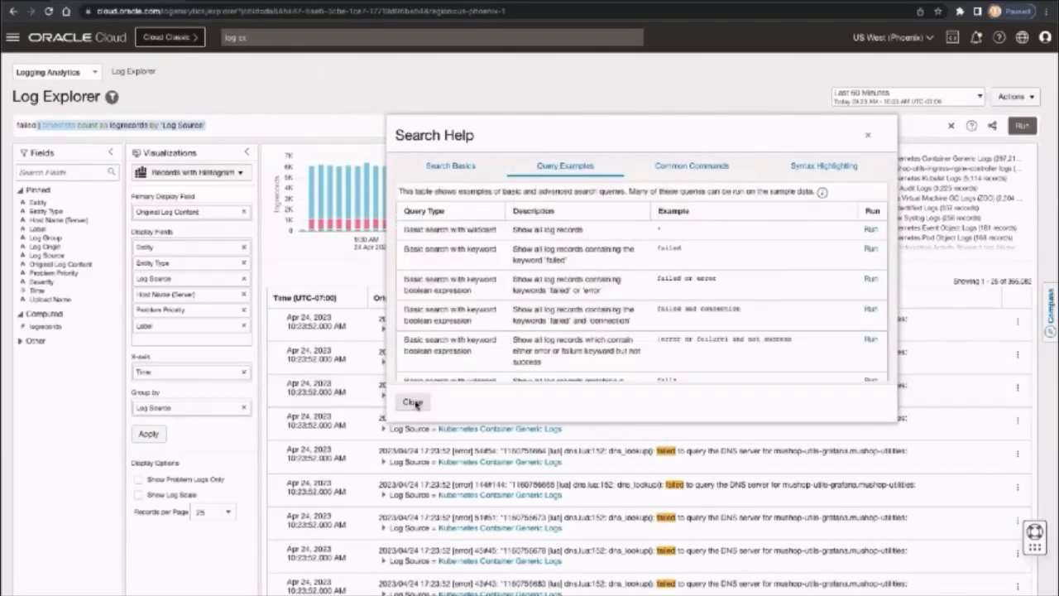
{"action": "left_click", "coordinate": [412, 402]}
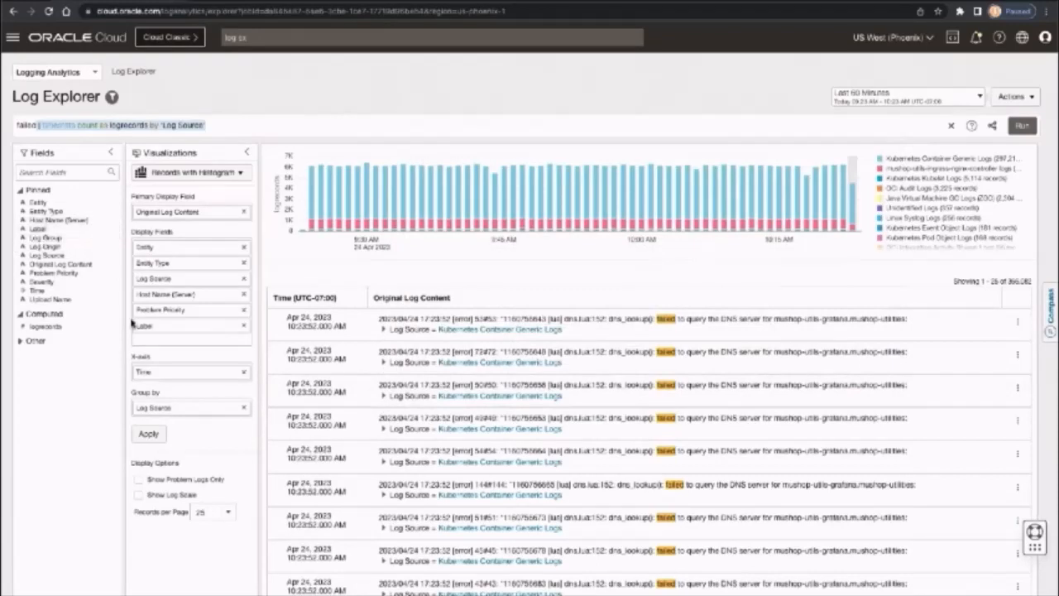
- Expand the field details of the first log record and enlarge the details area to show all its fields
{"action": "left_click", "coordinate": [384, 329]}
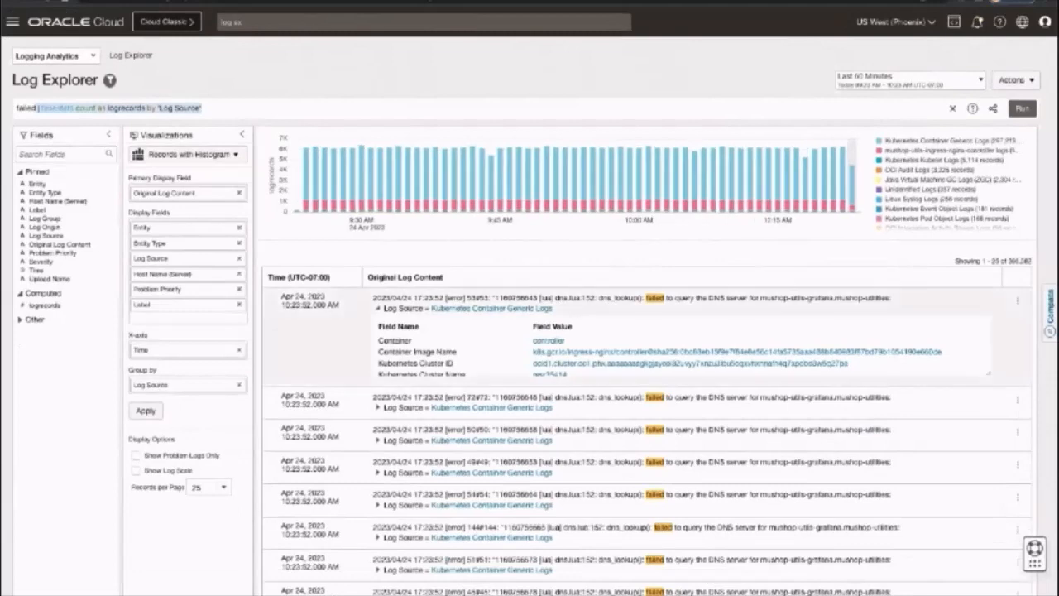
{"action": "left_click_drag", "start_coordinate": [987, 395], "coordinate": [988, 455]}
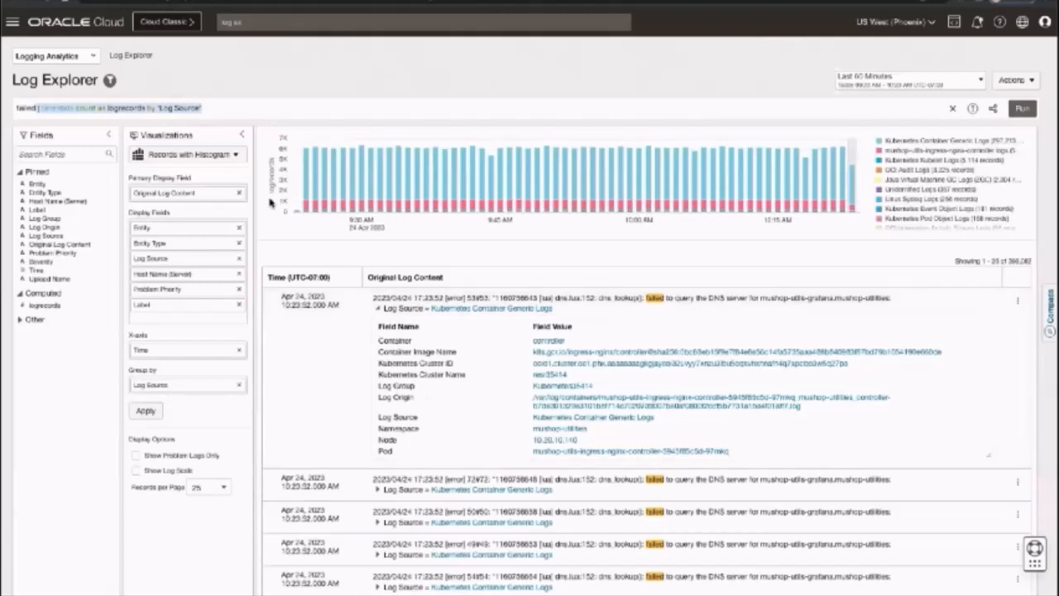
- Switch the visualization of the failed log records to the Issues analysis
{"action": "left_click", "coordinate": [238, 158]}
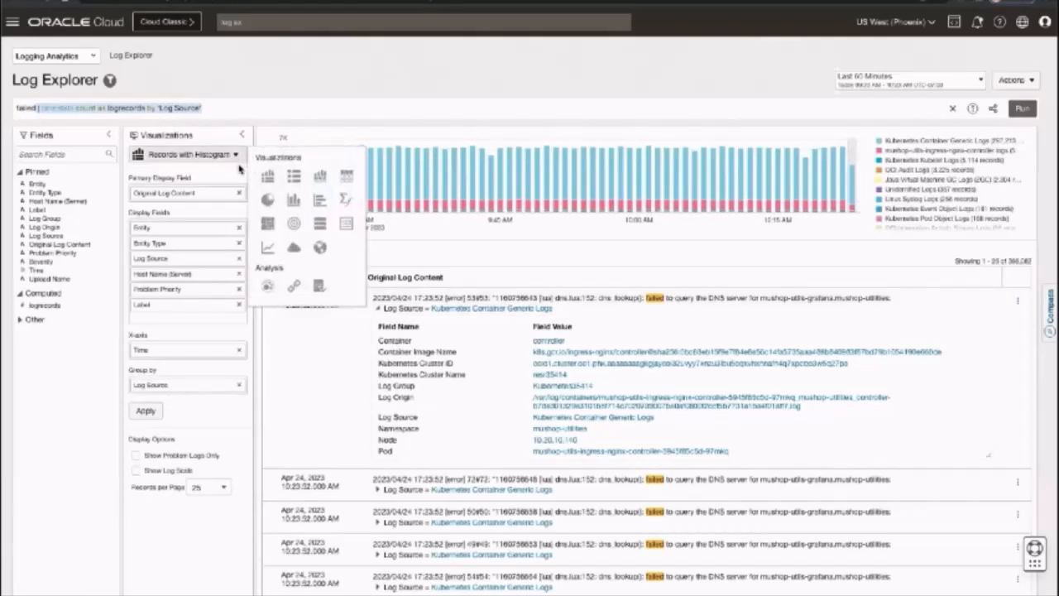
{"action": "left_click", "coordinate": [319, 285]}
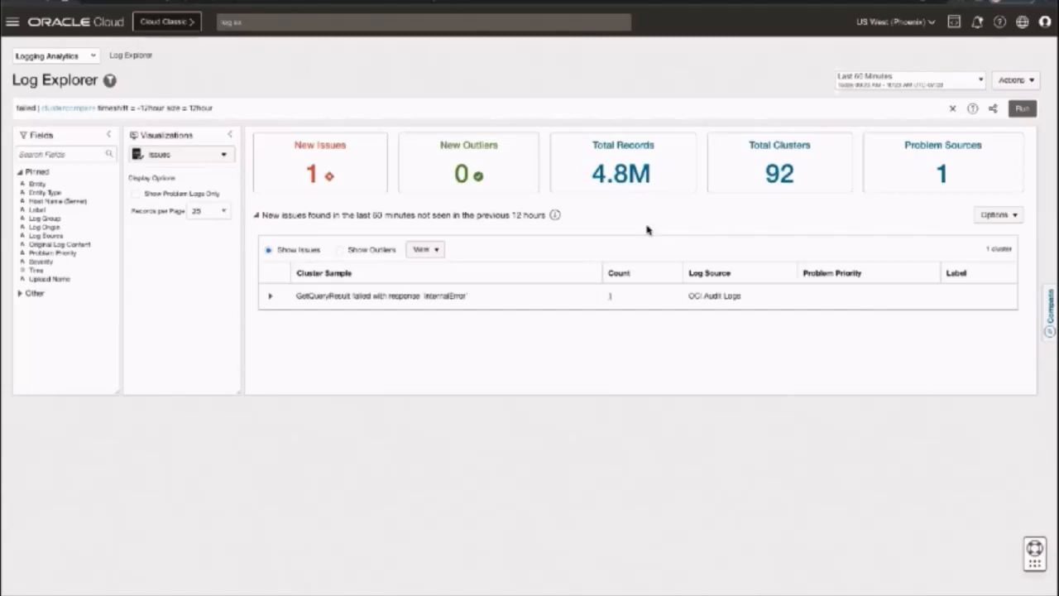
- Filter the logs by the ebsvm_onprem entity in ebs-lab-9522 and display its topology with dependent entities included
{"action": "left_click", "coordinate": [109, 79]}
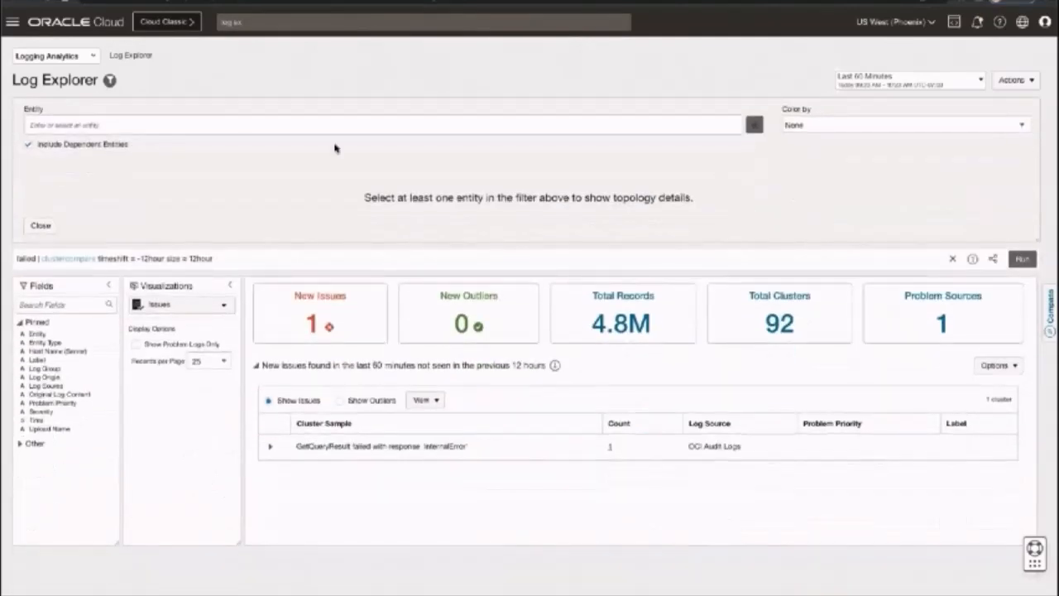
{"action": "left_click", "coordinate": [272, 124]}
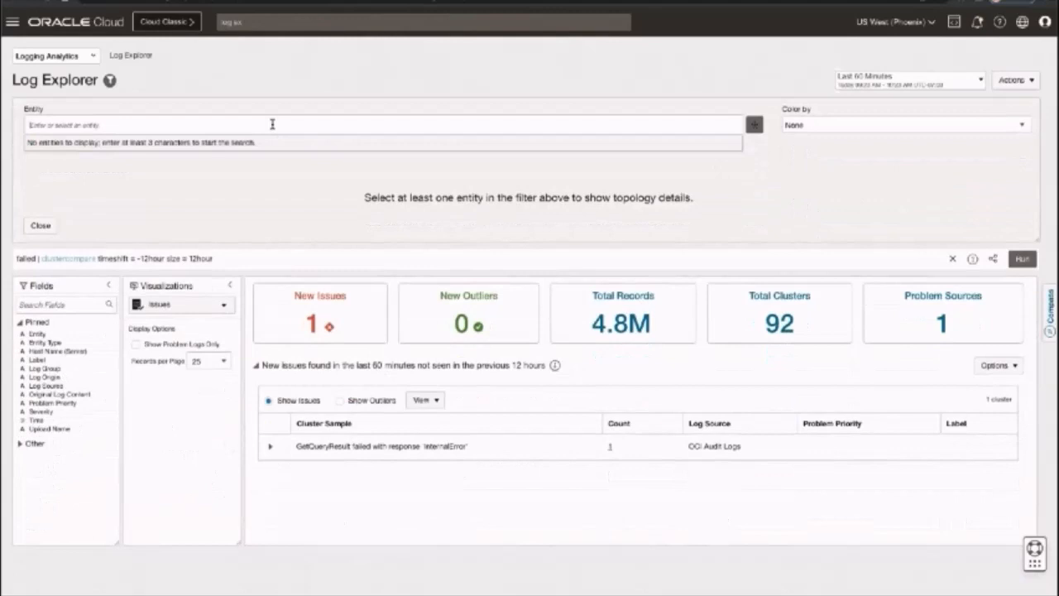
{"action": "type", "text": "d"}
{"action": "type", "text": "avm_on"}
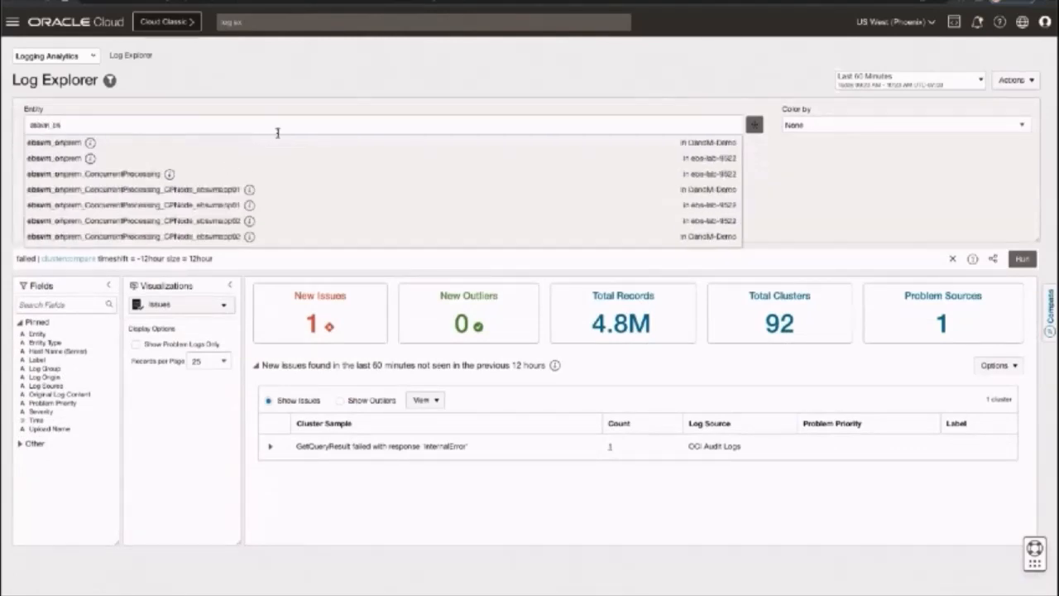
{"action": "left_click", "coordinate": [59, 157]}
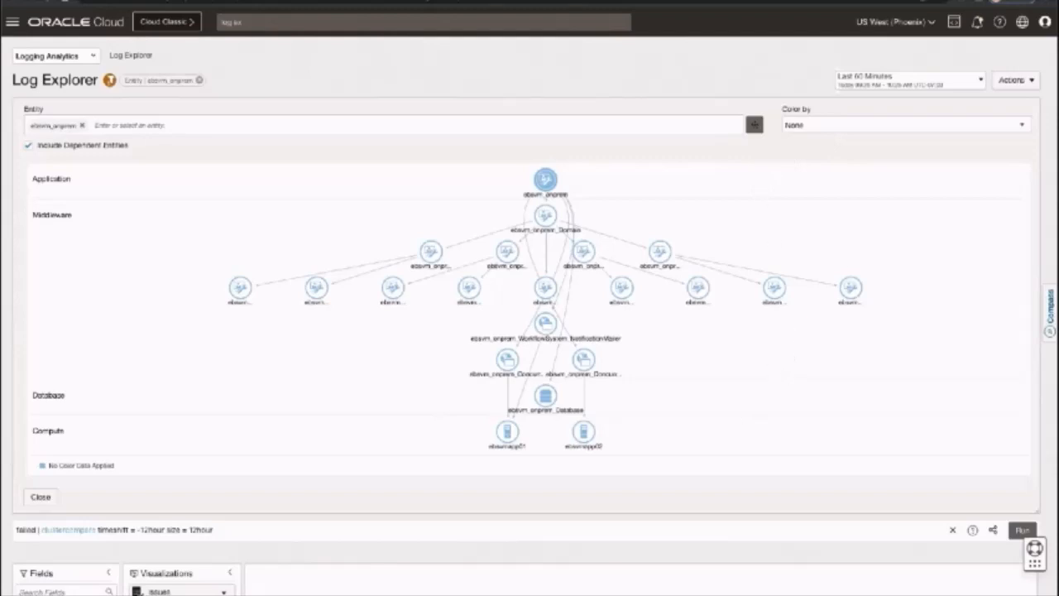
- Remove the ebsvm_onprem entity filter and close the topology view
{"action": "left_click", "coordinate": [794, 125]}
{"action": "left_click", "coordinate": [855, 145]}
{"action": "left_click", "coordinate": [198, 80]}
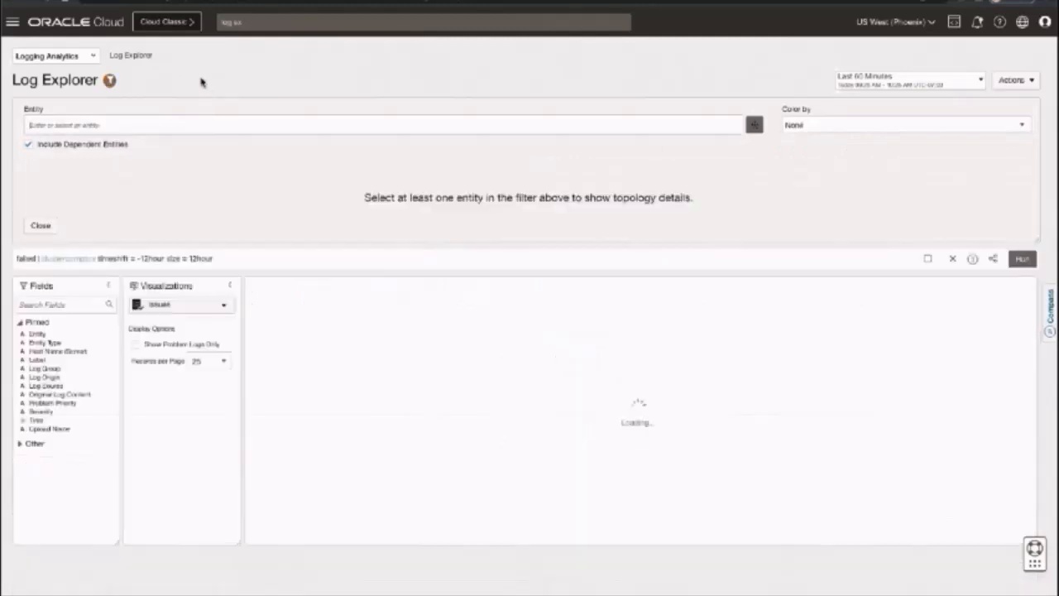
{"action": "left_click", "coordinate": [40, 225]}
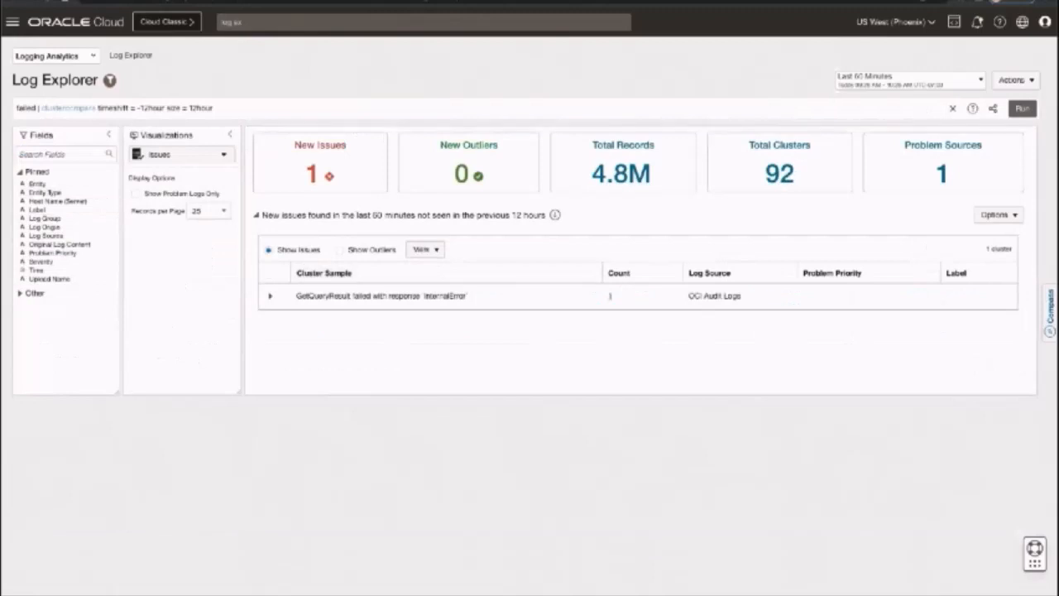
- Start a new search with the default pie chart of log records by Log Source
{"action": "left_click", "coordinate": [1015, 80]}
{"action": "left_click", "coordinate": [1016, 80]}
{"action": "left_click", "coordinate": [1015, 80]}
{"action": "left_click", "coordinate": [1001, 97]}
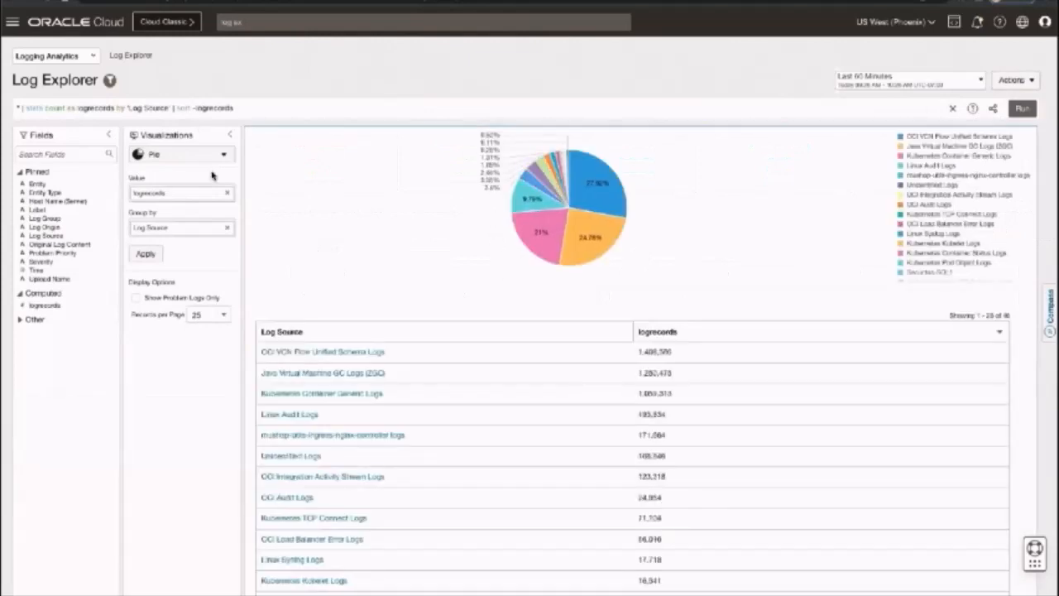
- Group the pie chart by Label instead of Log Source, and leave the Label filter unapplied
{"action": "left_click", "coordinate": [221, 156]}
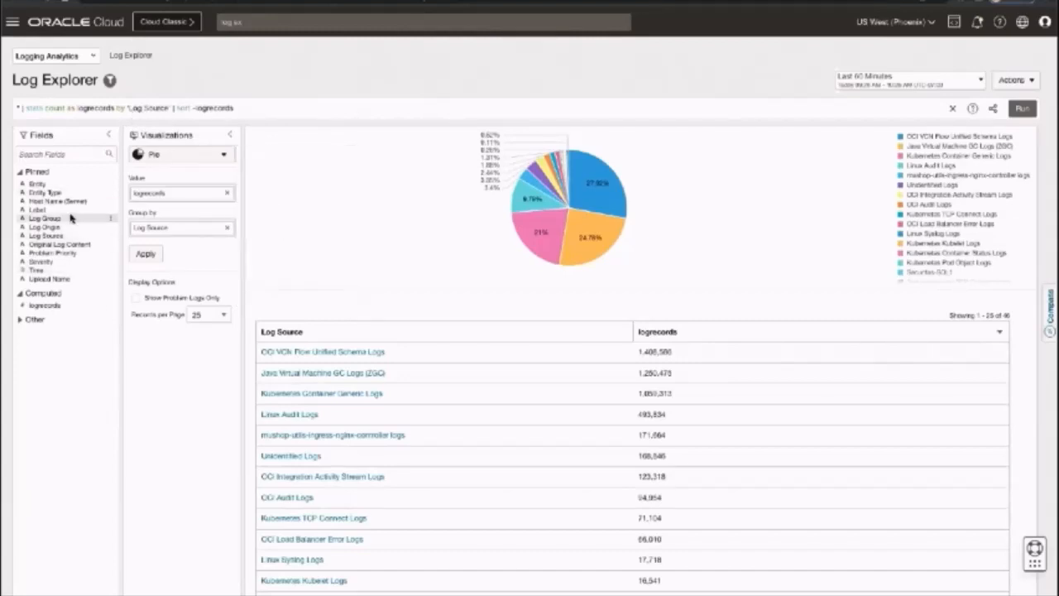
{"action": "left_click_drag", "start_coordinate": [40, 214], "coordinate": [162, 239]}
{"action": "left_click", "coordinate": [157, 252]}
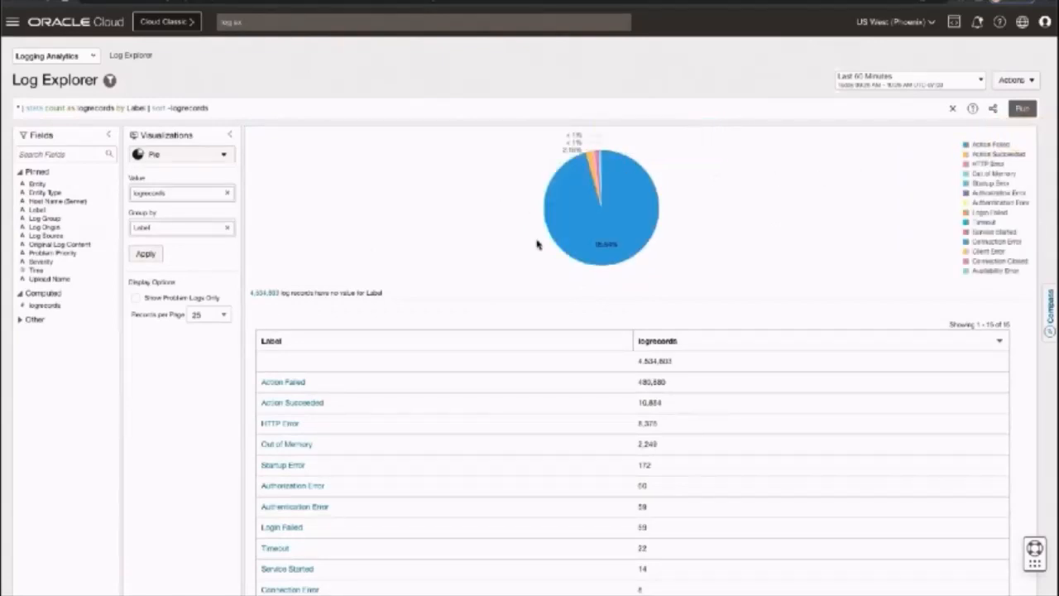
{"action": "left_click", "coordinate": [40, 210]}
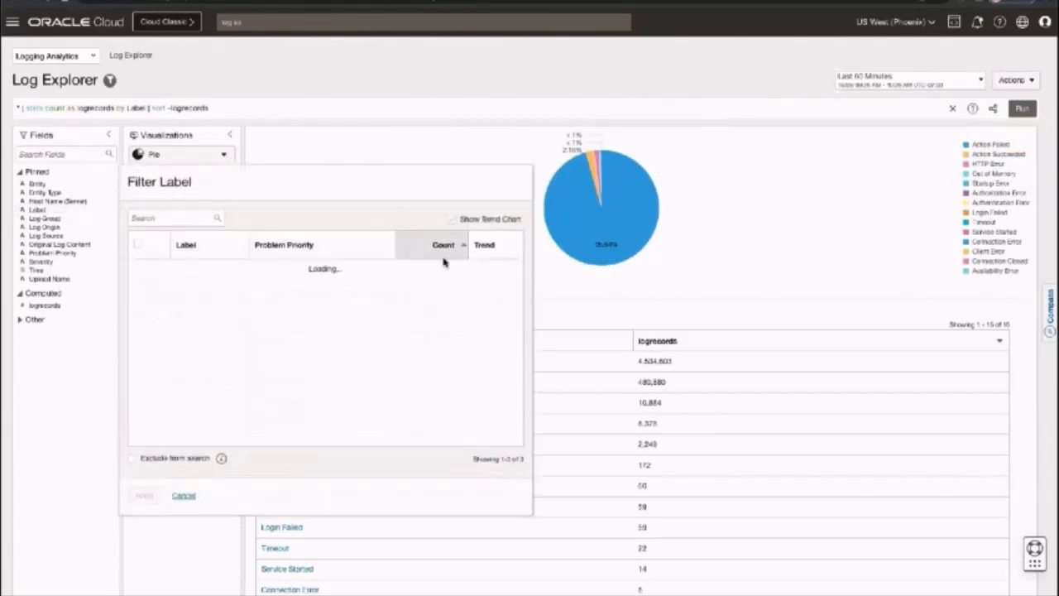
{"action": "left_click", "coordinate": [190, 497]}
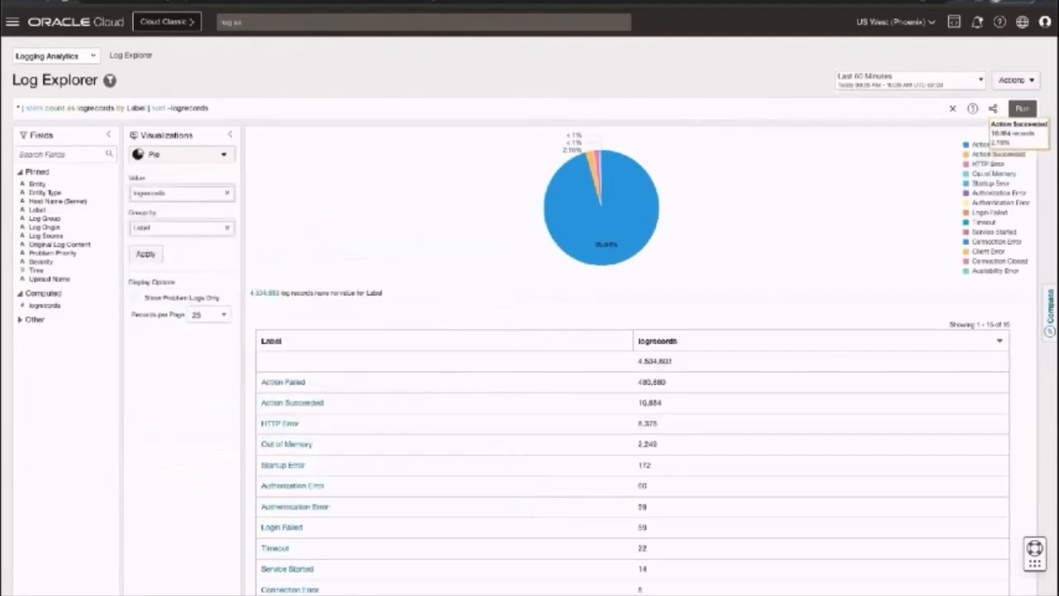
- Restrict the chart to problem logs only and exclude the Action Failed label from the search
{"action": "left_click", "coordinate": [284, 382]}
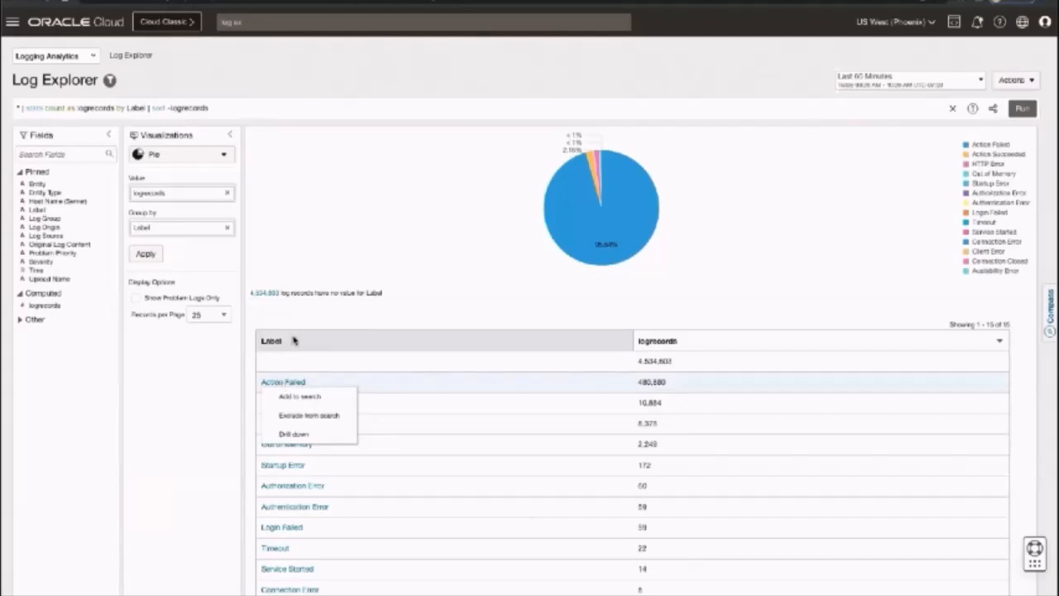
{"action": "left_click", "coordinate": [315, 315]}
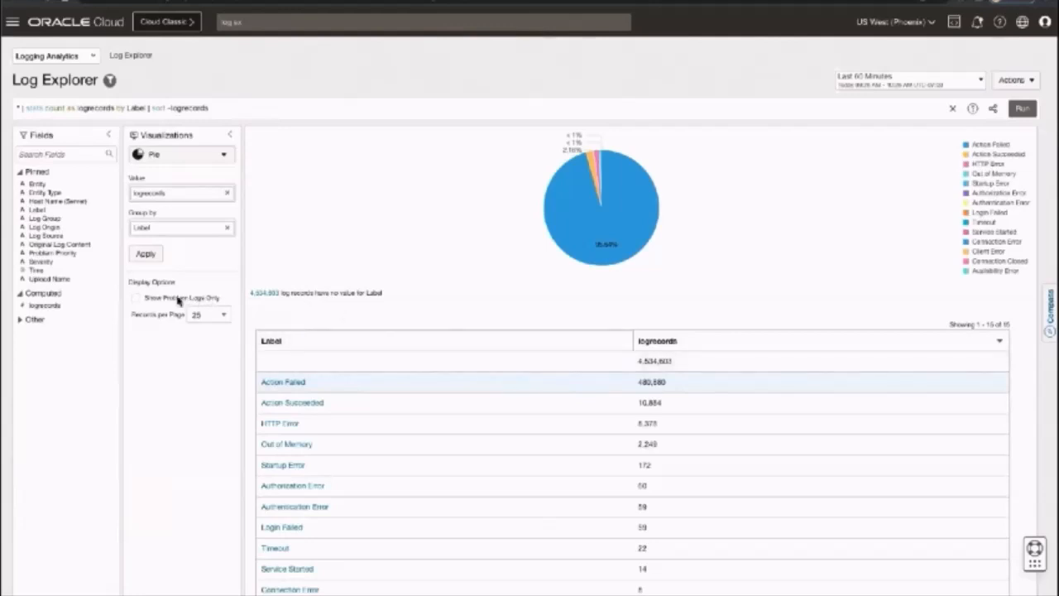
{"action": "left_click", "coordinate": [144, 300]}
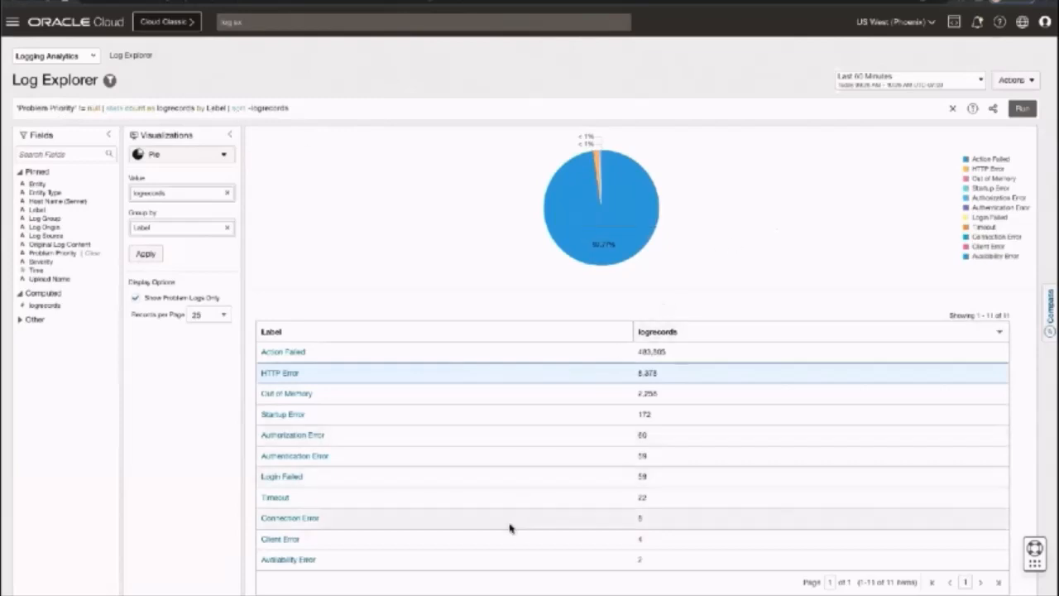
{"action": "left_click", "coordinate": [294, 352]}
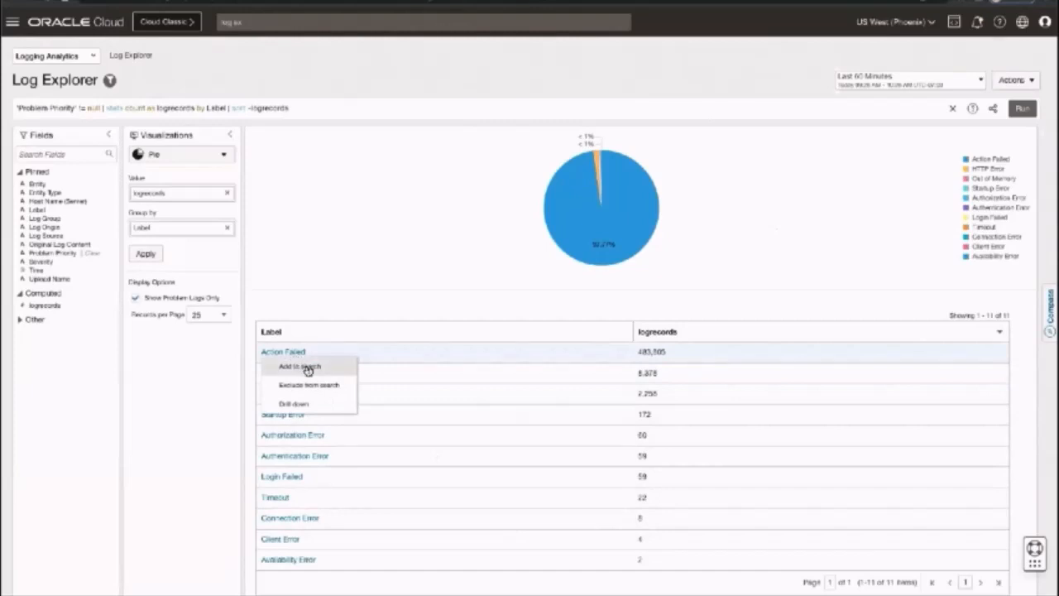
{"action": "left_click", "coordinate": [315, 390]}
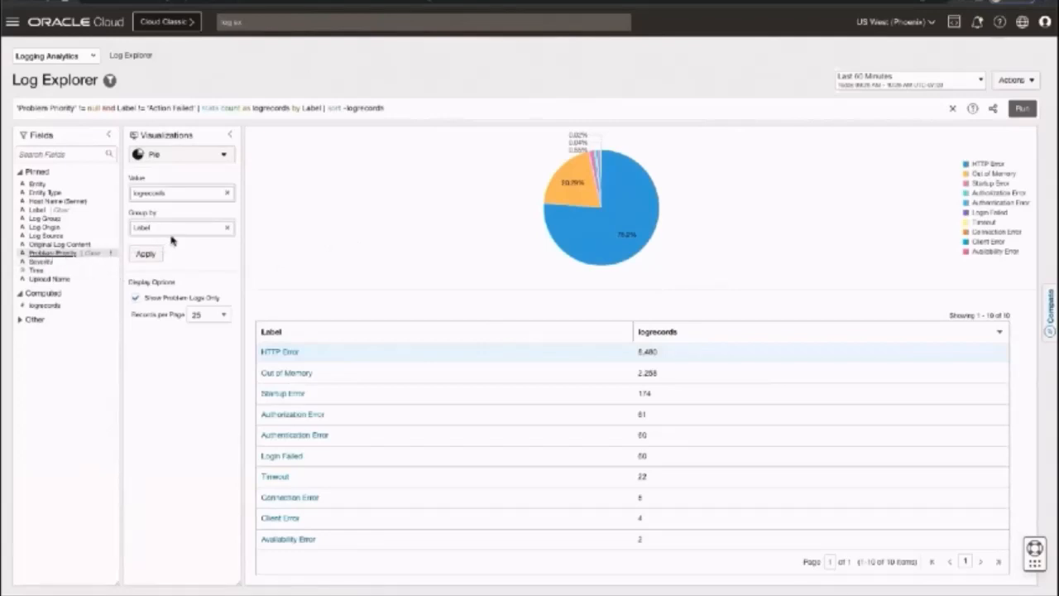
- Change the visualization to Tree Map and group the records by Problem Priority first and Label second
{"action": "left_click", "coordinate": [220, 158]}
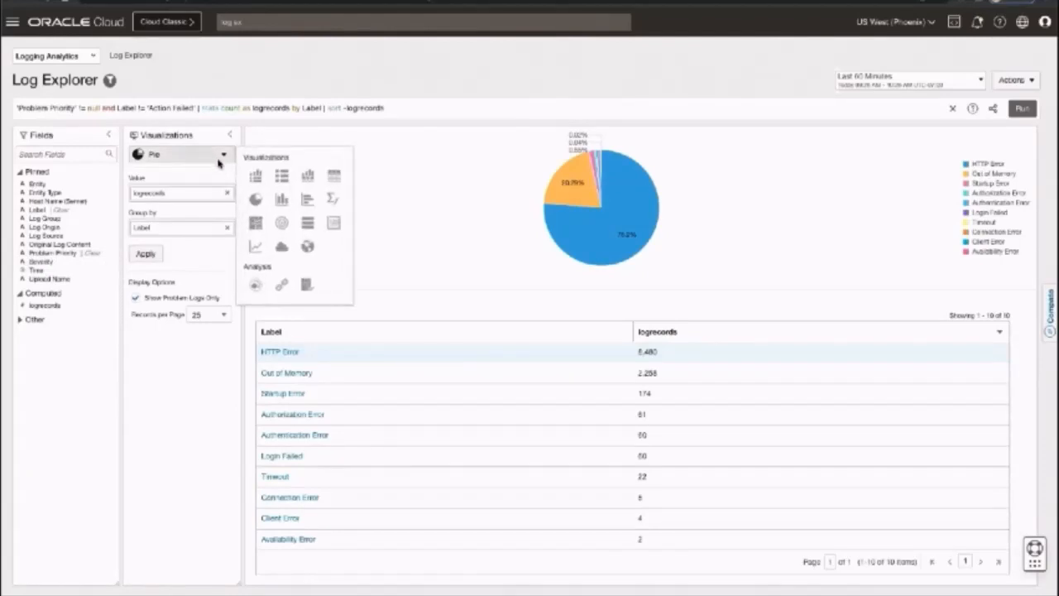
{"action": "left_click", "coordinate": [255, 223]}
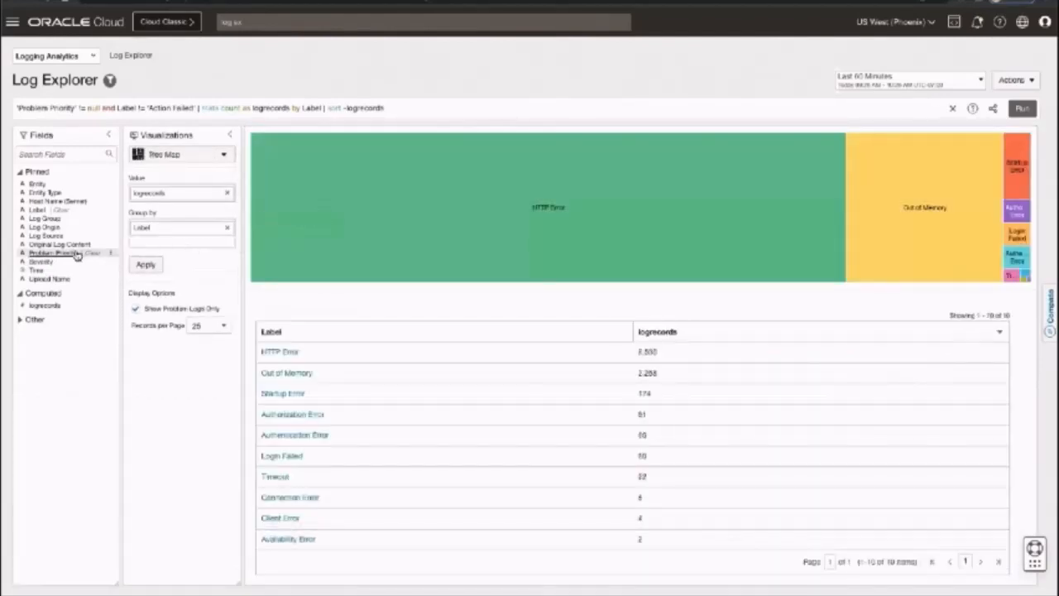
{"action": "left_click_drag", "start_coordinate": [76, 255], "coordinate": [168, 244]}
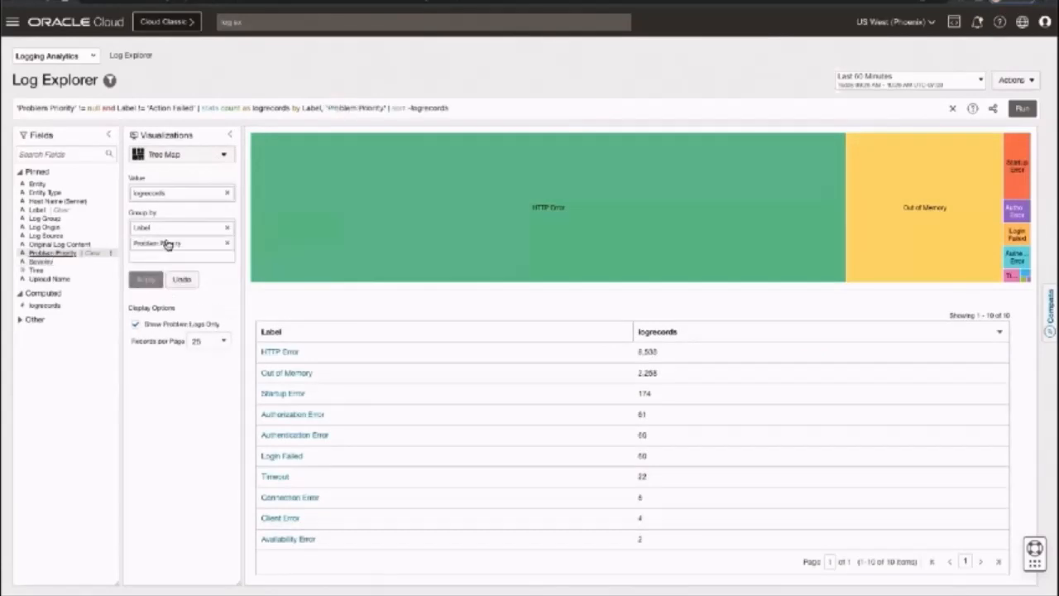
{"action": "left_click", "coordinate": [145, 279]}
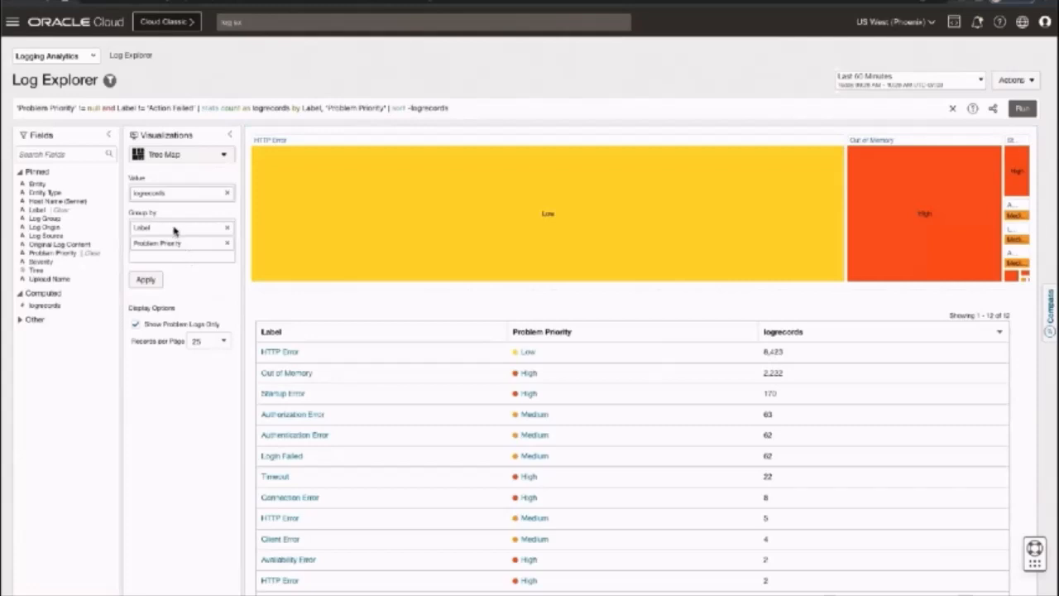
{"action": "left_click_drag", "start_coordinate": [174, 231], "coordinate": [171, 258]}
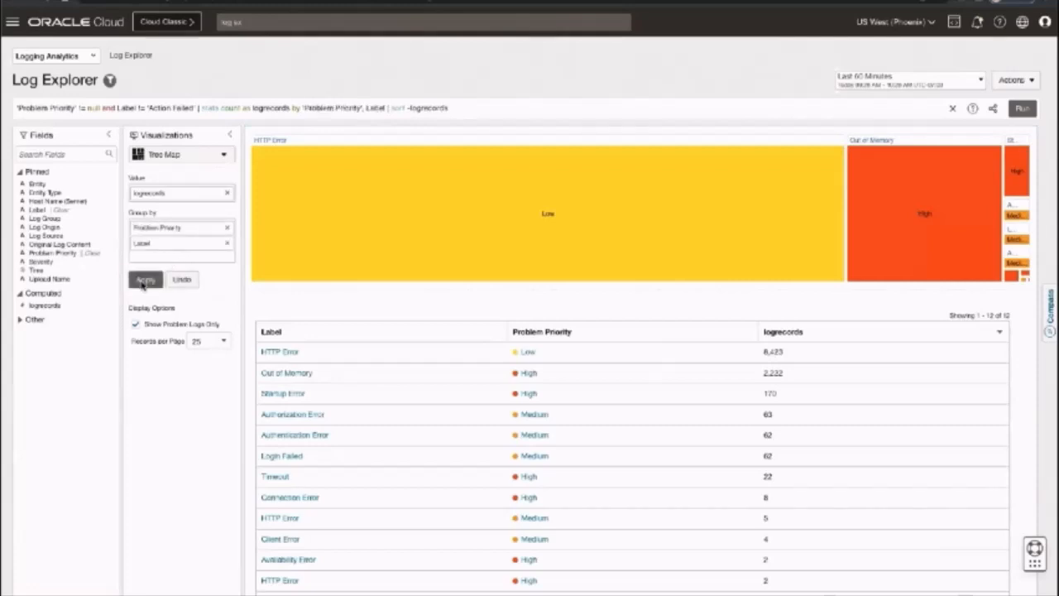
{"action": "left_click", "coordinate": [145, 279]}
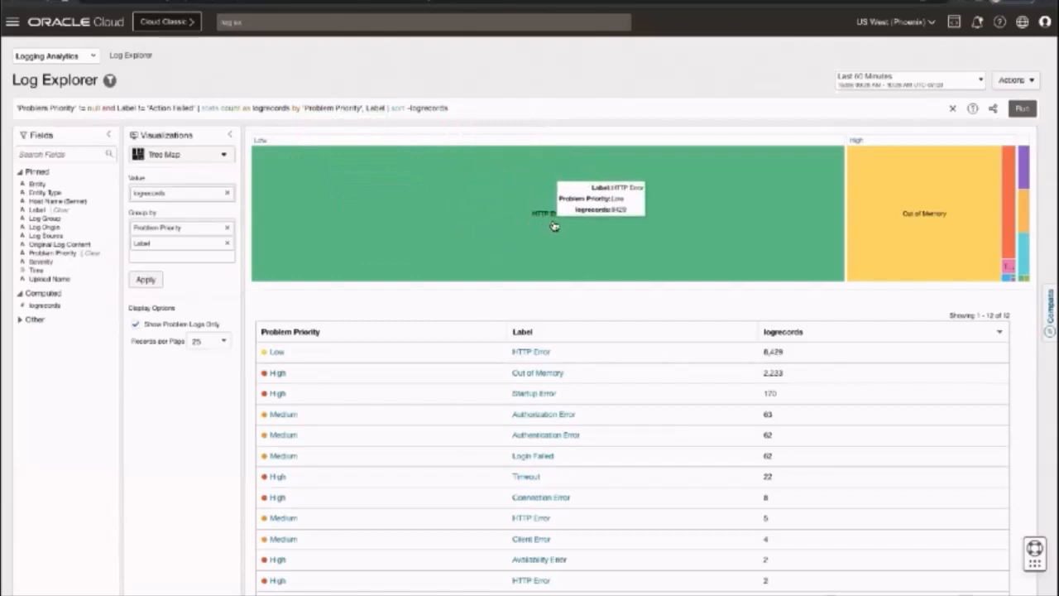
- Exclude the HTTP Error label from the search and switch the visualization to the Cluster analysis
{"action": "left_click", "coordinate": [531, 353]}
{"action": "left_click", "coordinate": [538, 390]}
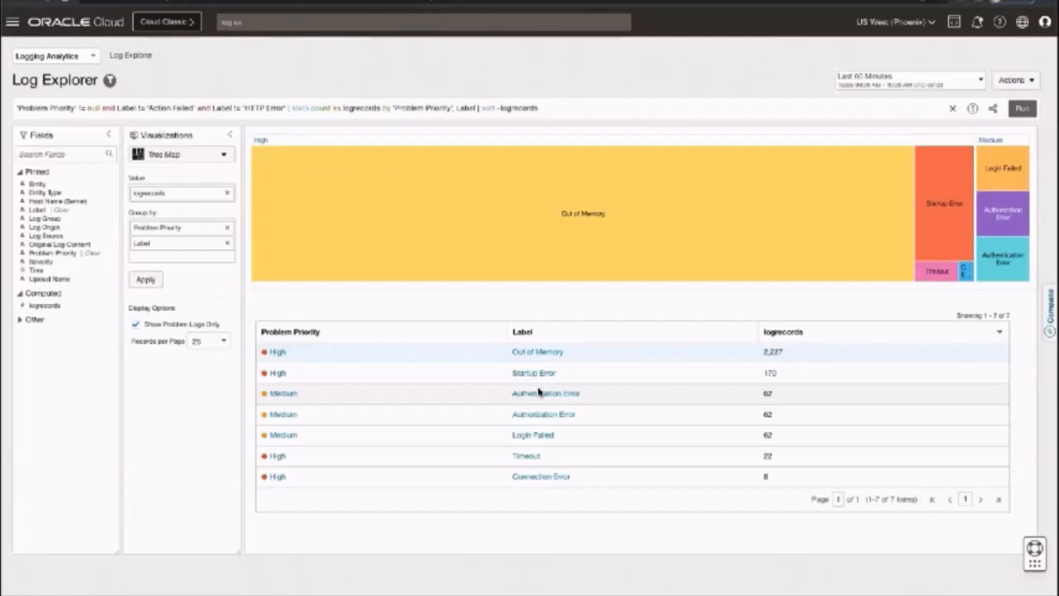
{"action": "left_click", "coordinate": [222, 154]}
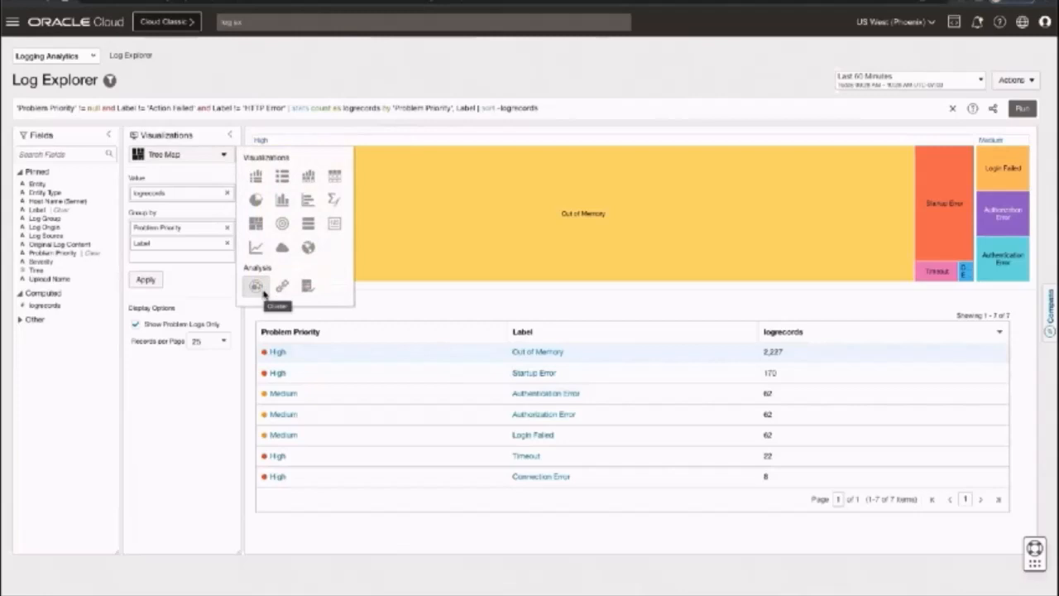
{"action": "left_click", "coordinate": [255, 286]}
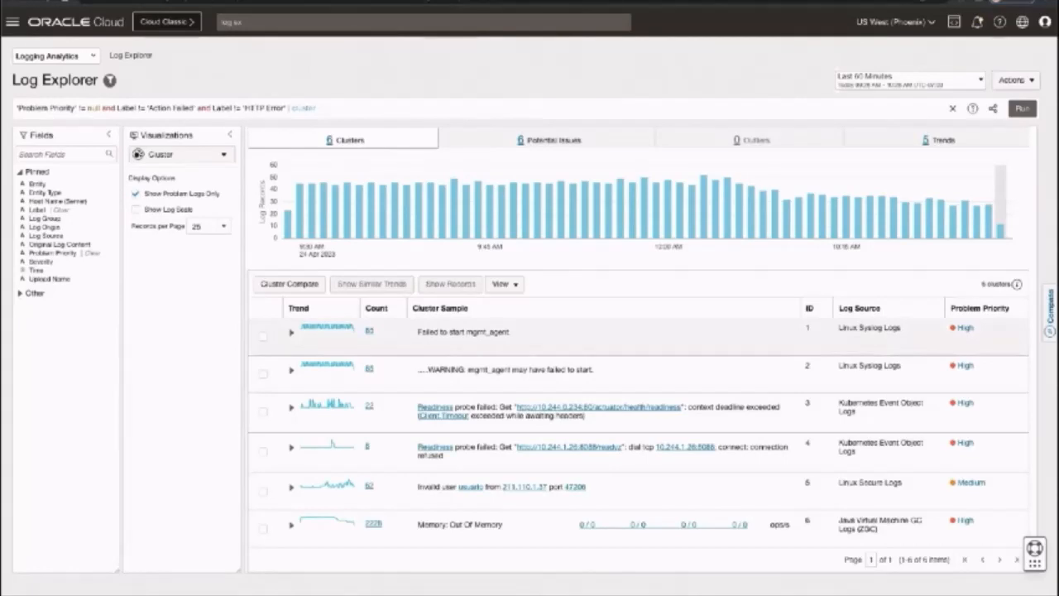
- View the potential issues among the clusters and extend the time range to Last 14 Days
{"action": "left_click", "coordinate": [562, 142]}
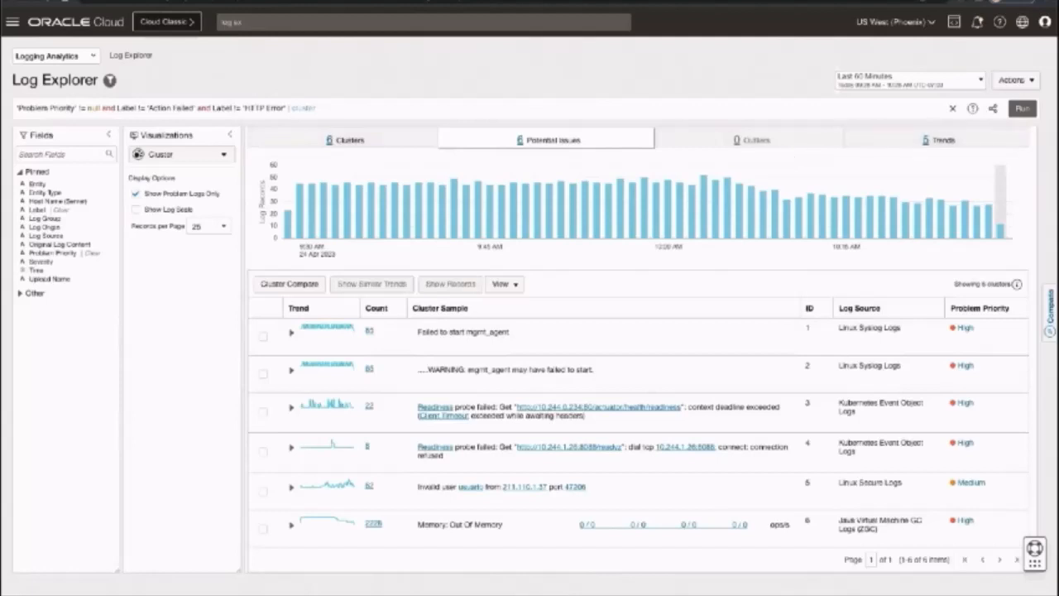
{"action": "left_click", "coordinate": [909, 79]}
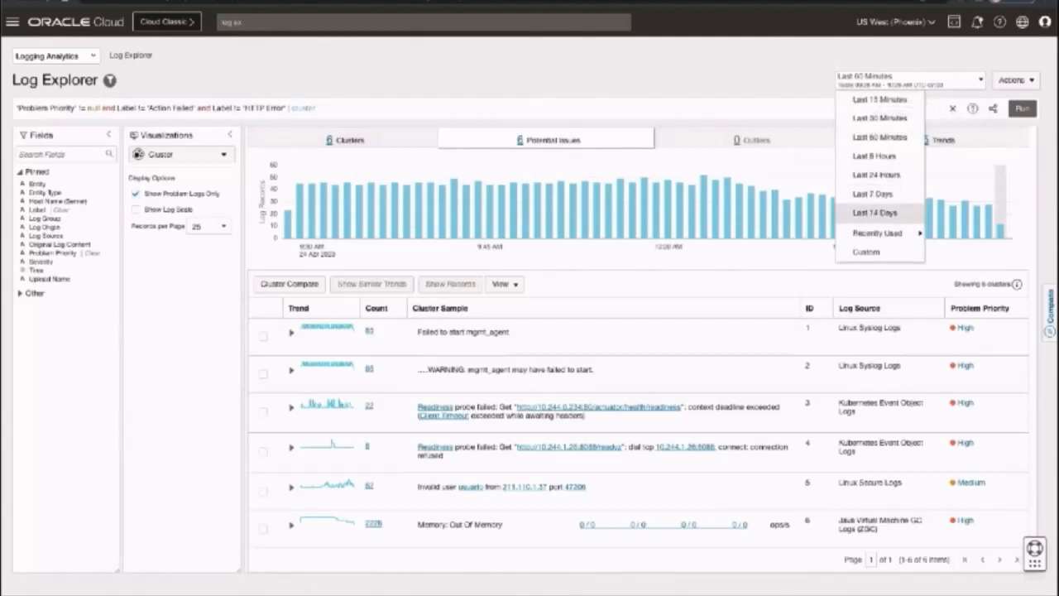
{"action": "left_click", "coordinate": [875, 213]}
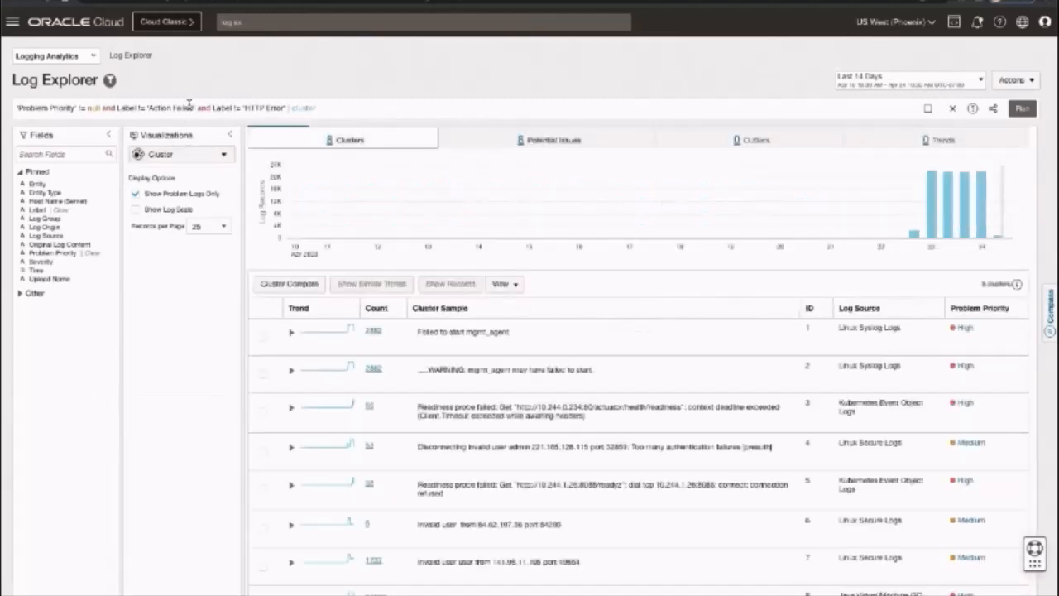
{"action": "left_click_drag", "start_coordinate": [195, 106], "coordinate": [141, 106]}
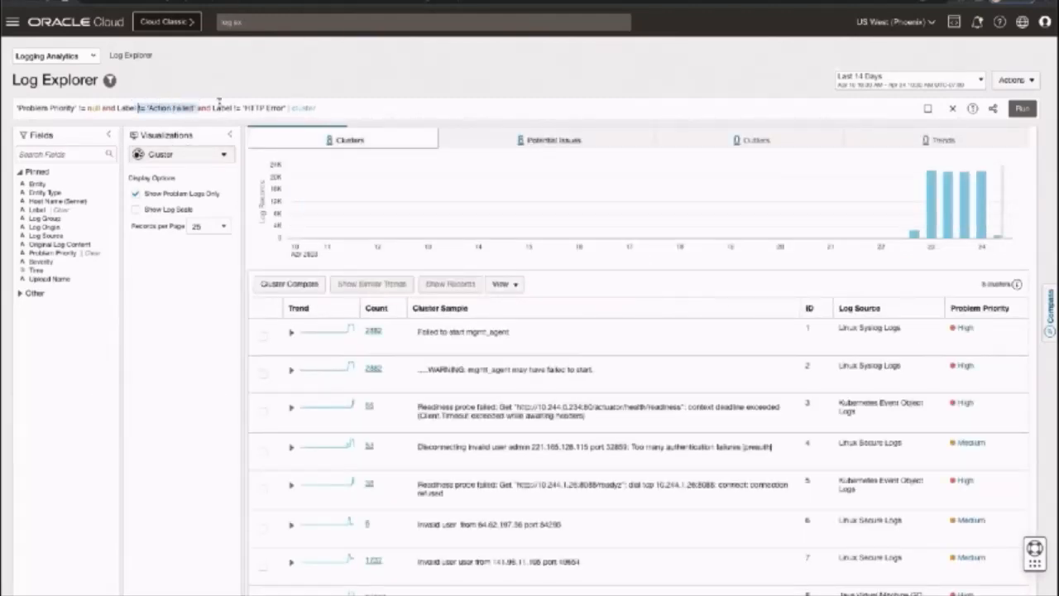
{"action": "left_click", "coordinate": [332, 104]}
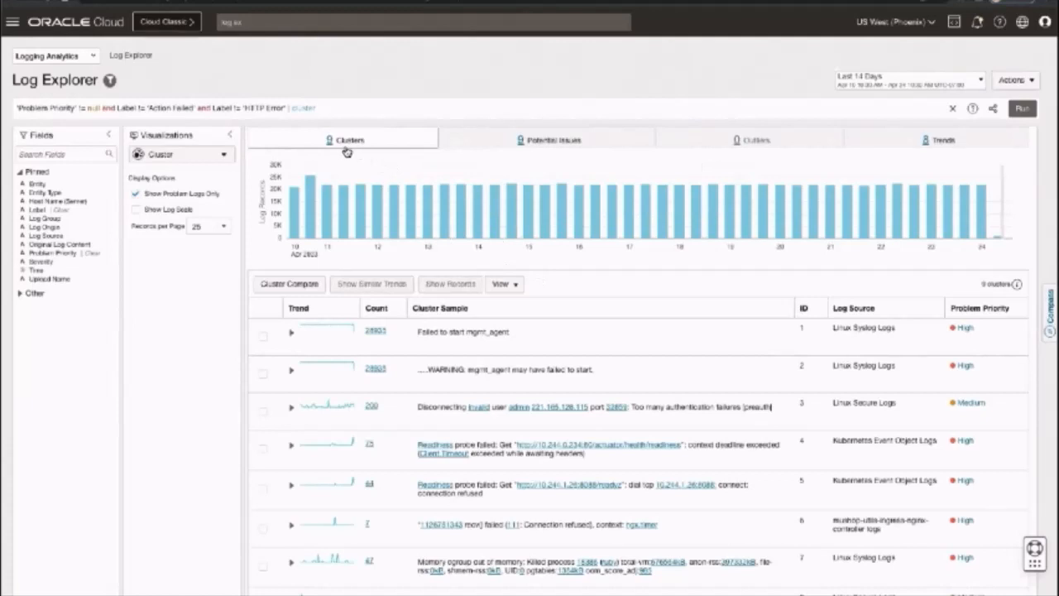
- In the cluster trends, expand the chart of the "Failed to start mgmt_agent" cluster and show its similar trend
{"action": "left_click", "coordinate": [941, 140]}
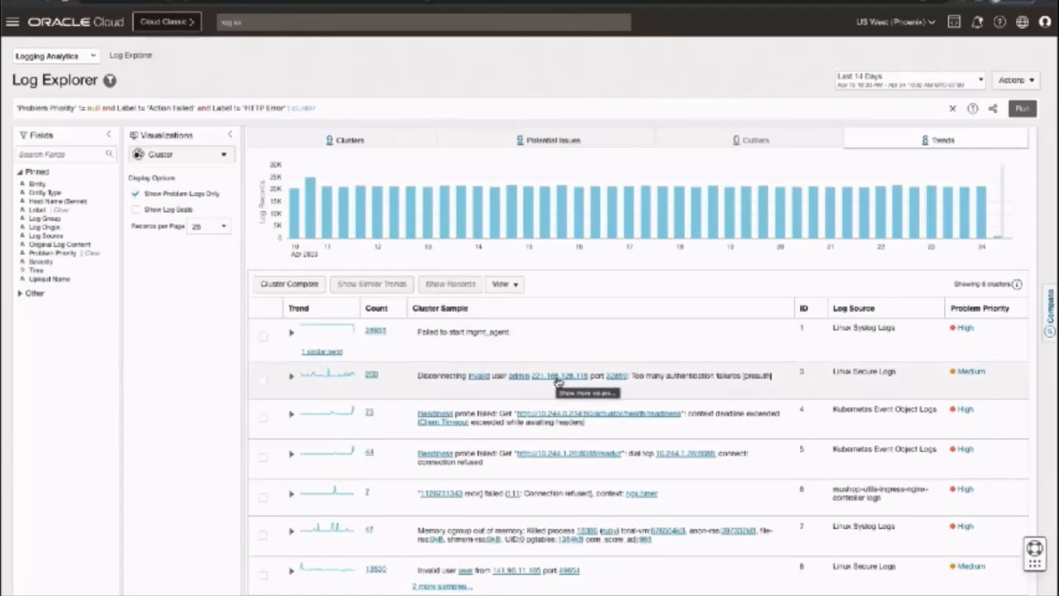
{"action": "left_click", "coordinate": [292, 335]}
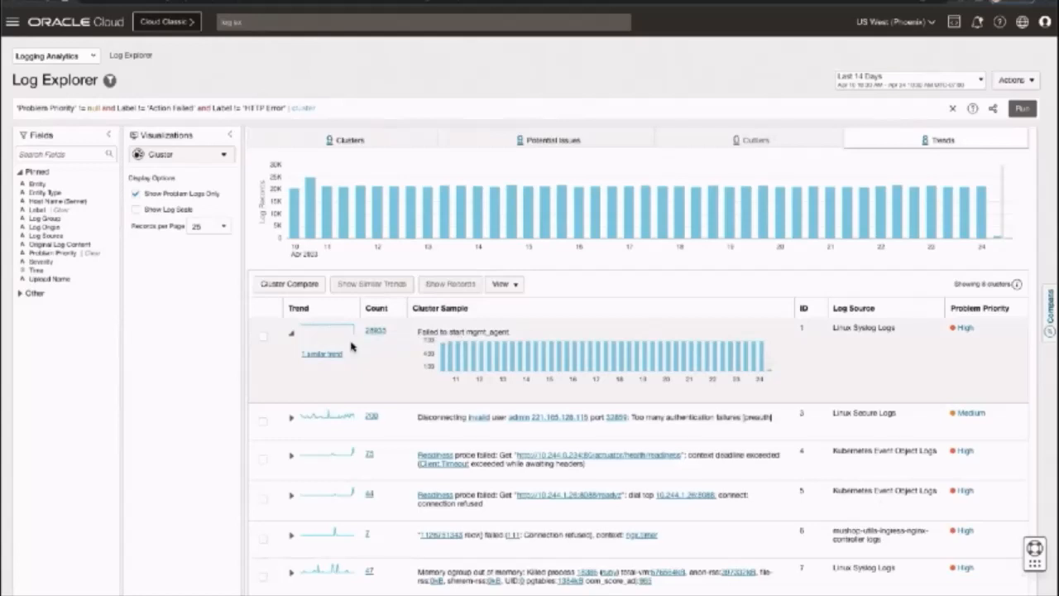
{"action": "scroll", "coordinate": [357, 493], "scroll_direction": "down", "scroll_amount": 2}
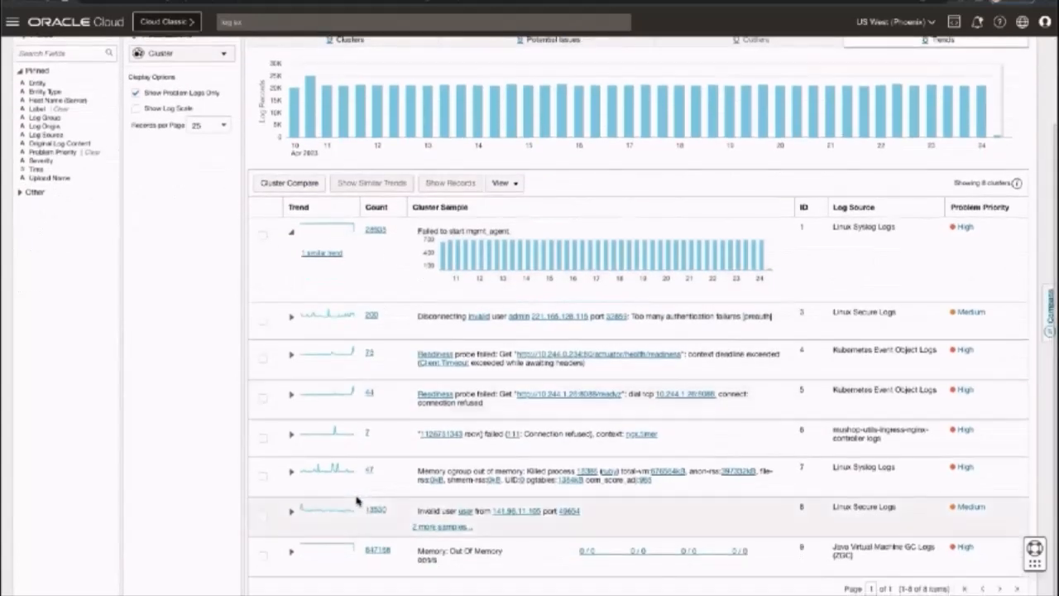
{"action": "scroll", "coordinate": [480, 414], "scroll_direction": "up", "scroll_amount": 2}
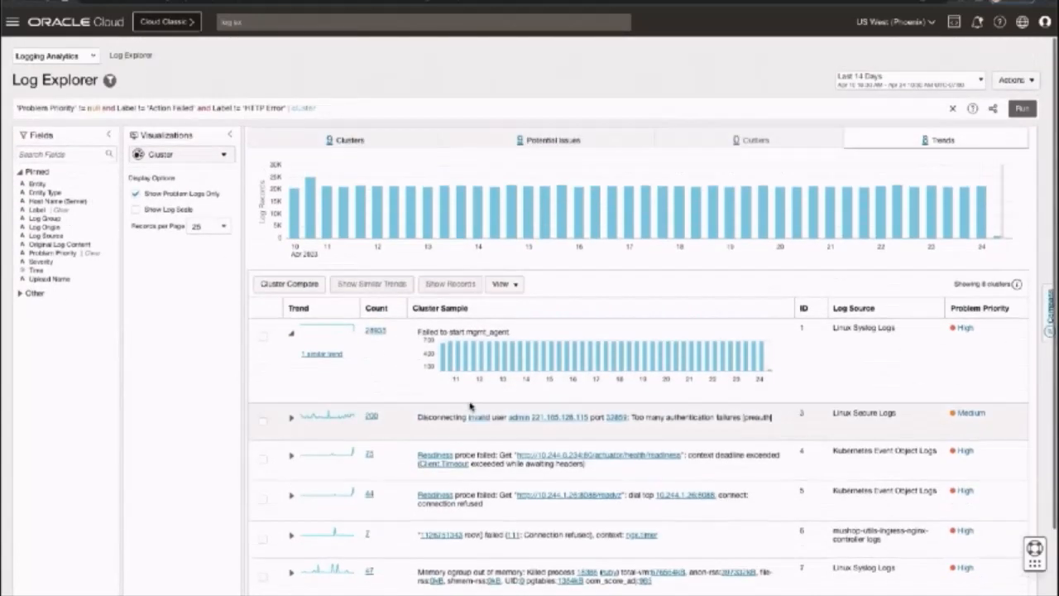
{"action": "left_click", "coordinate": [322, 356]}
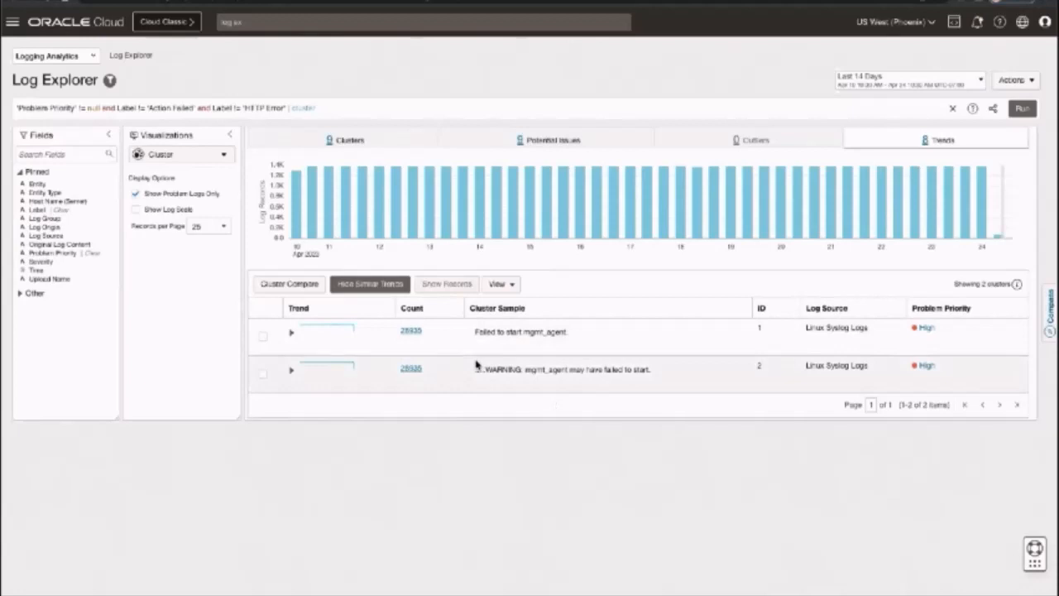
- Start a new search in the Log Explorer
{"action": "left_click", "coordinate": [1016, 80]}
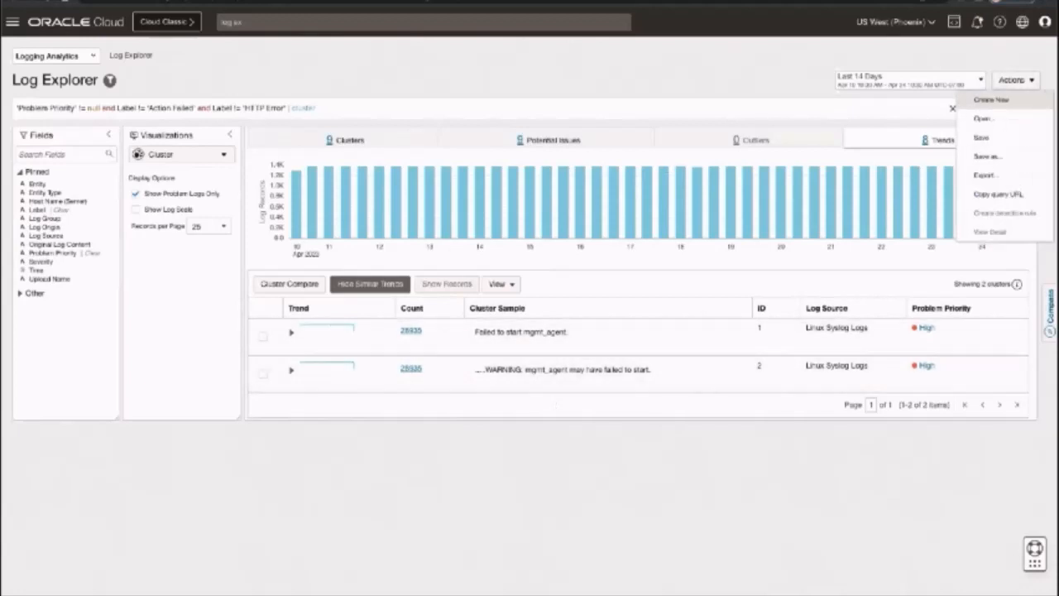
{"action": "left_click", "coordinate": [991, 99]}
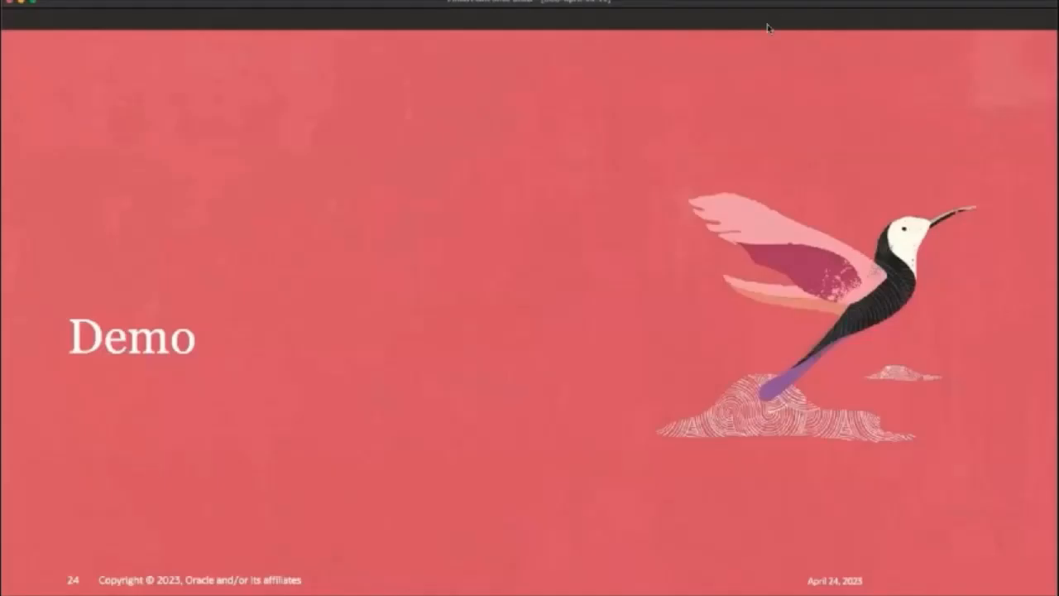
{"action": "key", "text": "Right"}
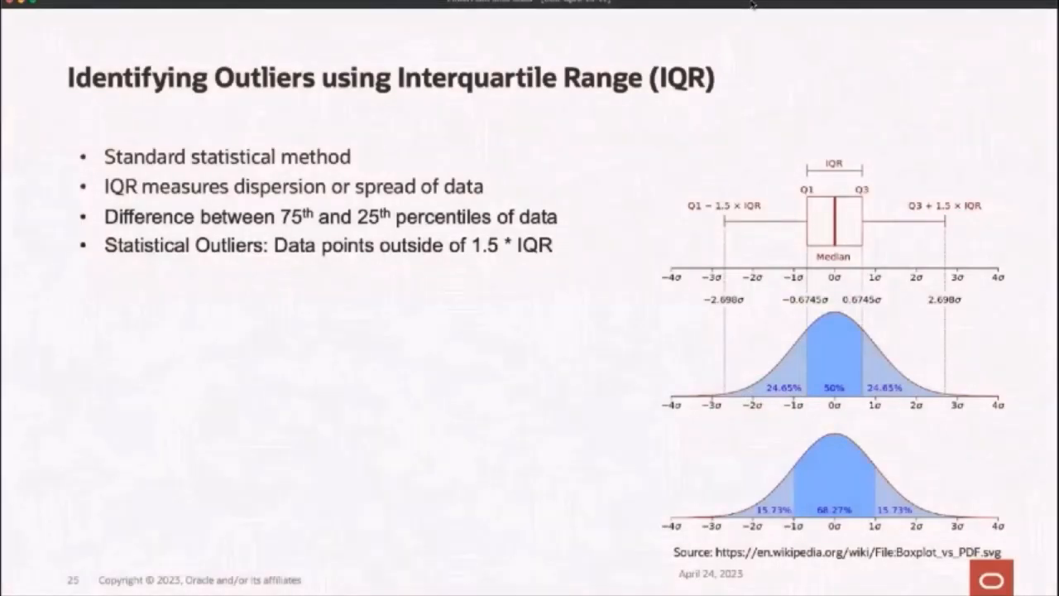
{"action": "key", "text": "Left"}
{"action": "key", "text": "Right"}
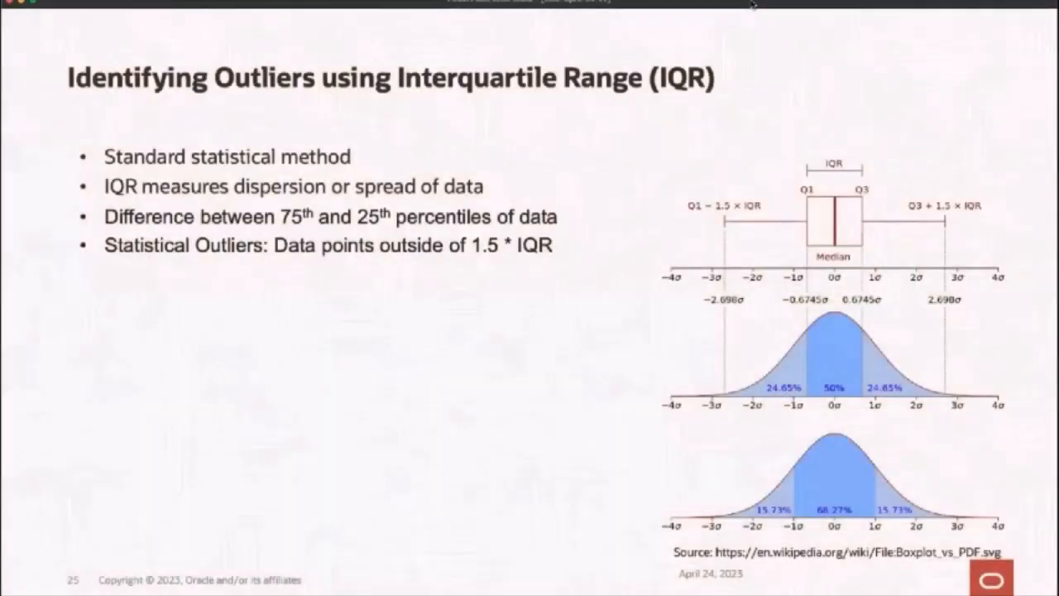
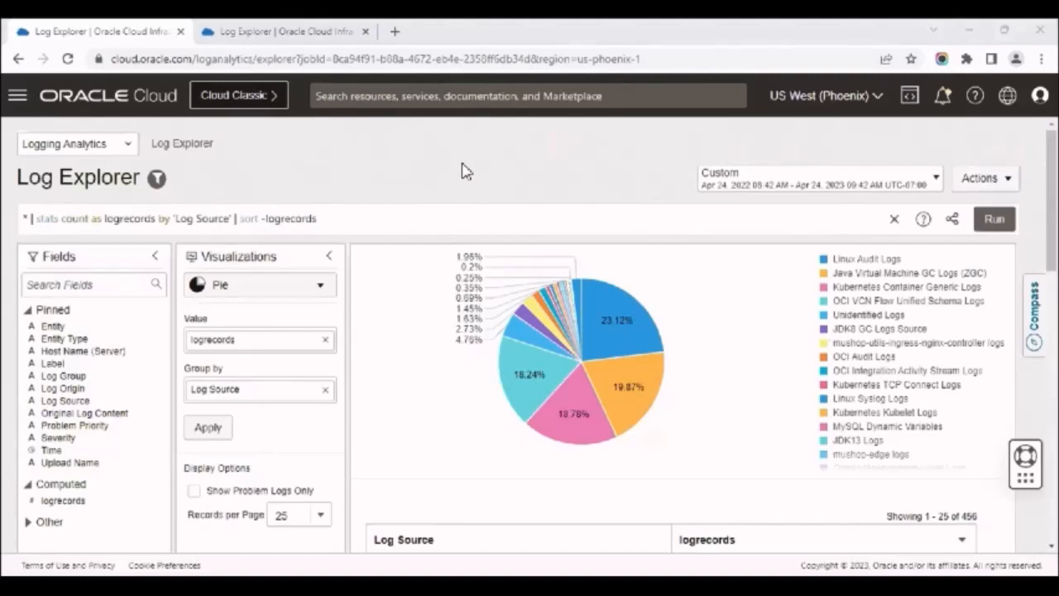
- Drill down into the OCI Audit Logs source from the log source pie chart
{"action": "left_click", "coordinate": [463, 164]}
{"action": "mouse_move", "coordinate": [869, 364]}
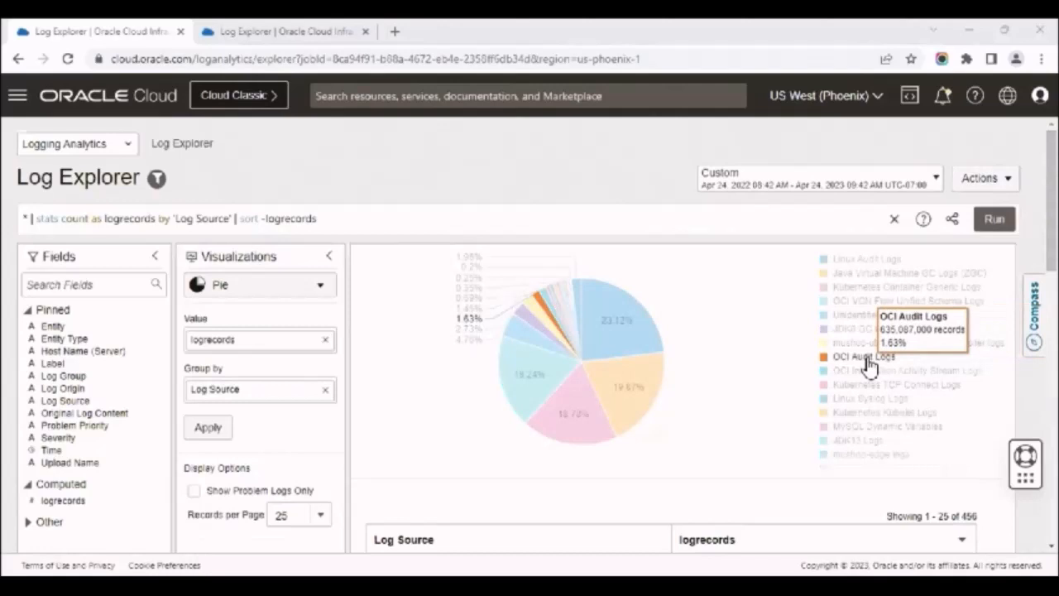
{"action": "left_click", "coordinate": [864, 357]}
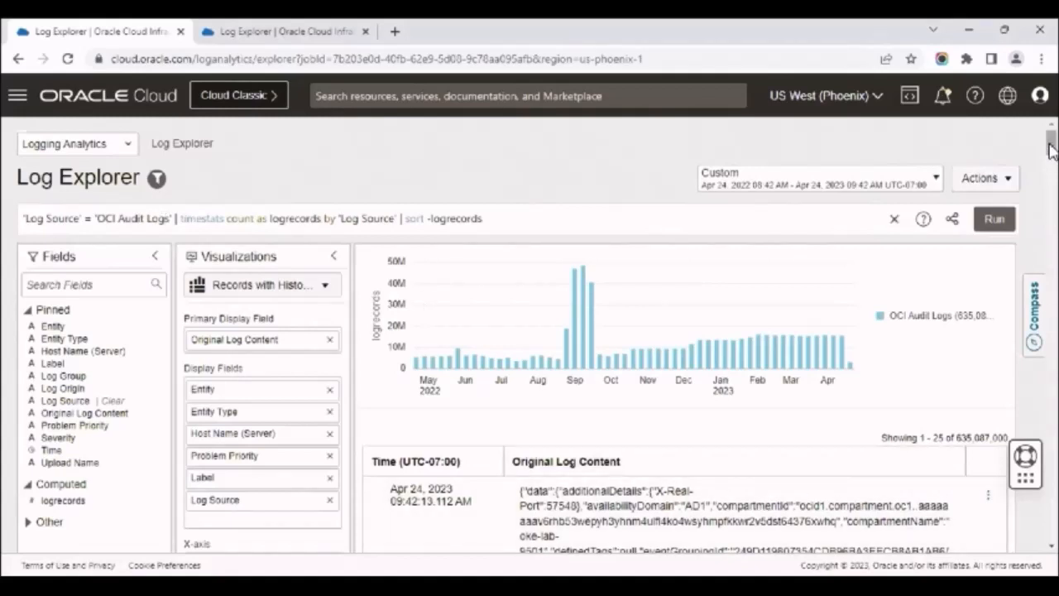
- View the first audit record's full original content as JSON and expand the current and previous entries of its stateChange data
{"action": "scroll", "coordinate": [1051, 149], "scroll_direction": "down", "scroll_amount": 1}
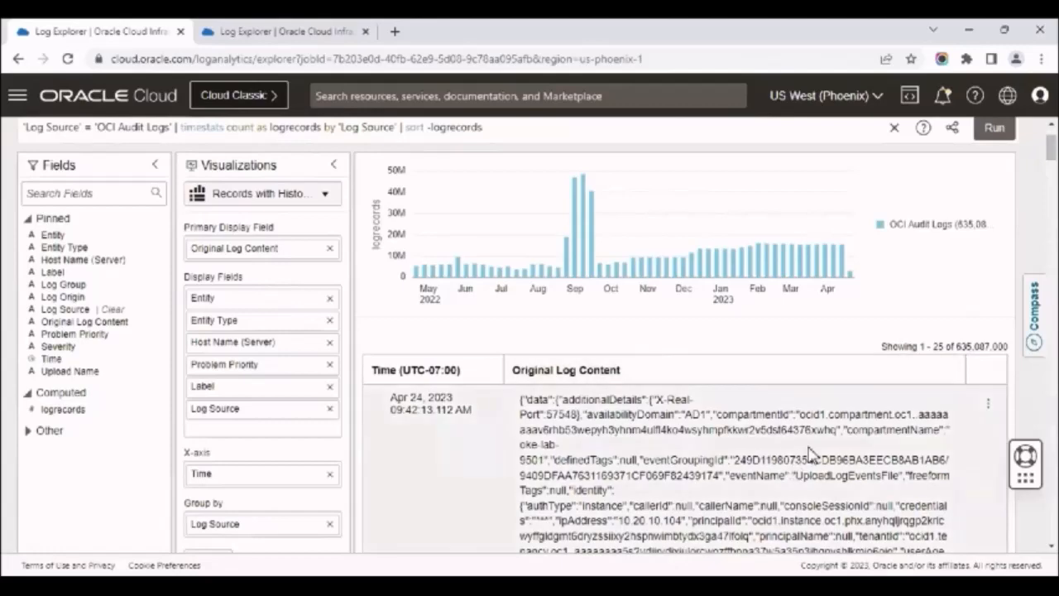
{"action": "scroll", "coordinate": [685, 459], "scroll_direction": "down", "scroll_amount": 2}
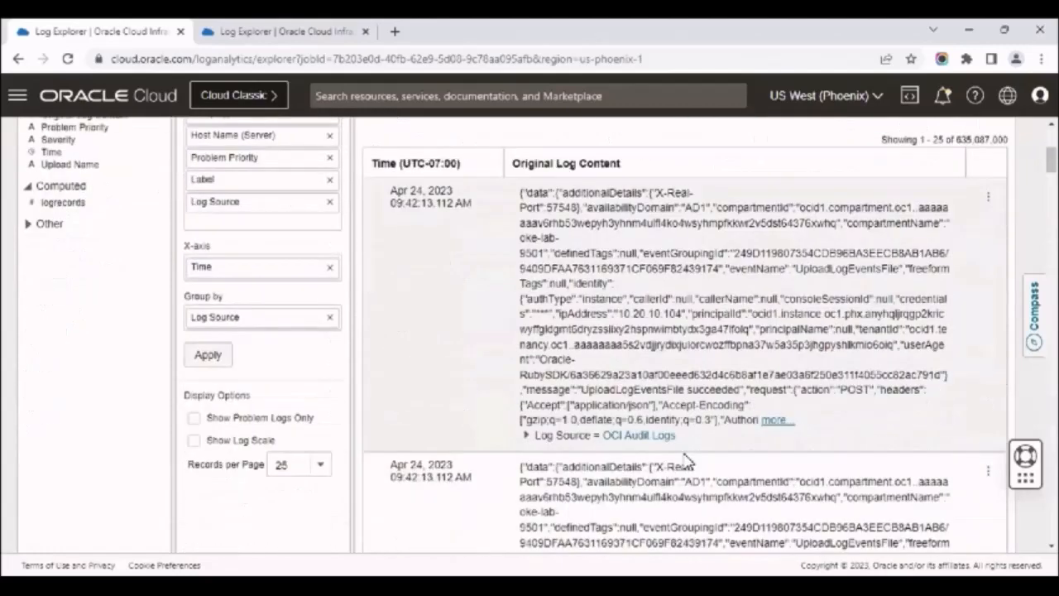
{"action": "left_click", "coordinate": [776, 421]}
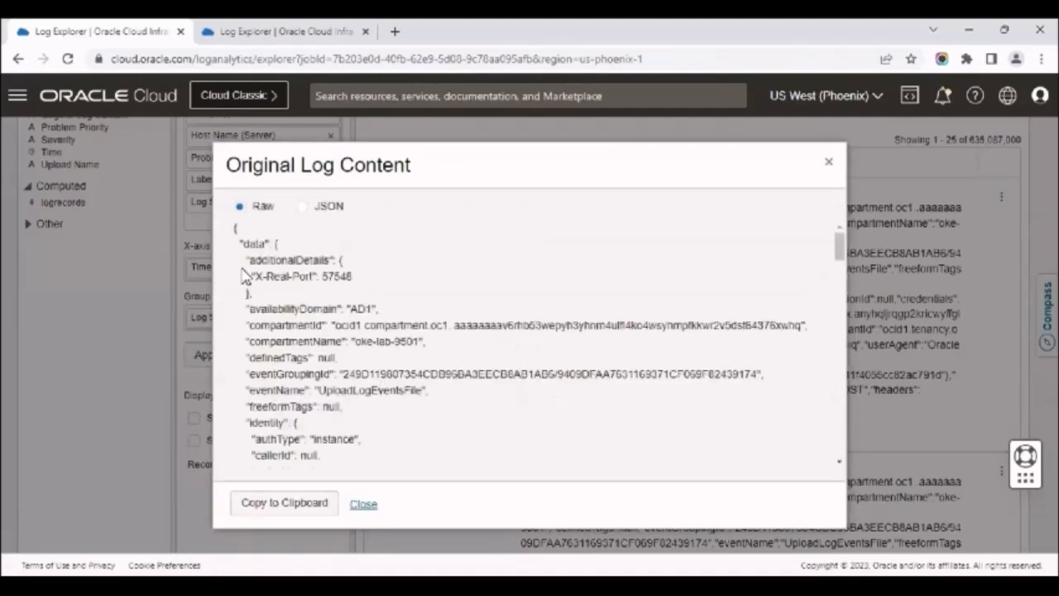
{"action": "left_click", "coordinate": [303, 207]}
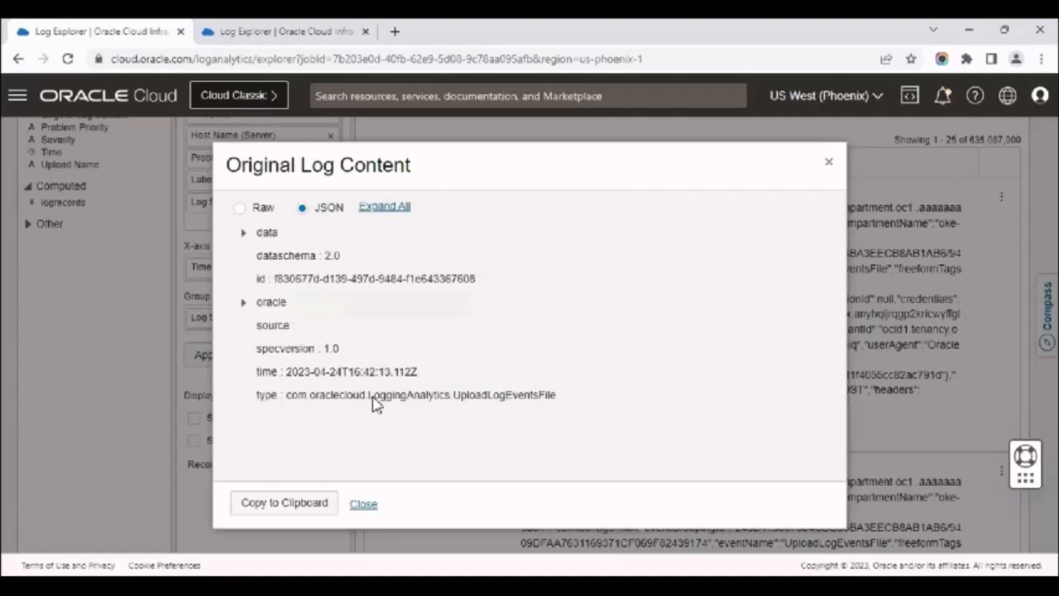
{"action": "left_click", "coordinate": [243, 233]}
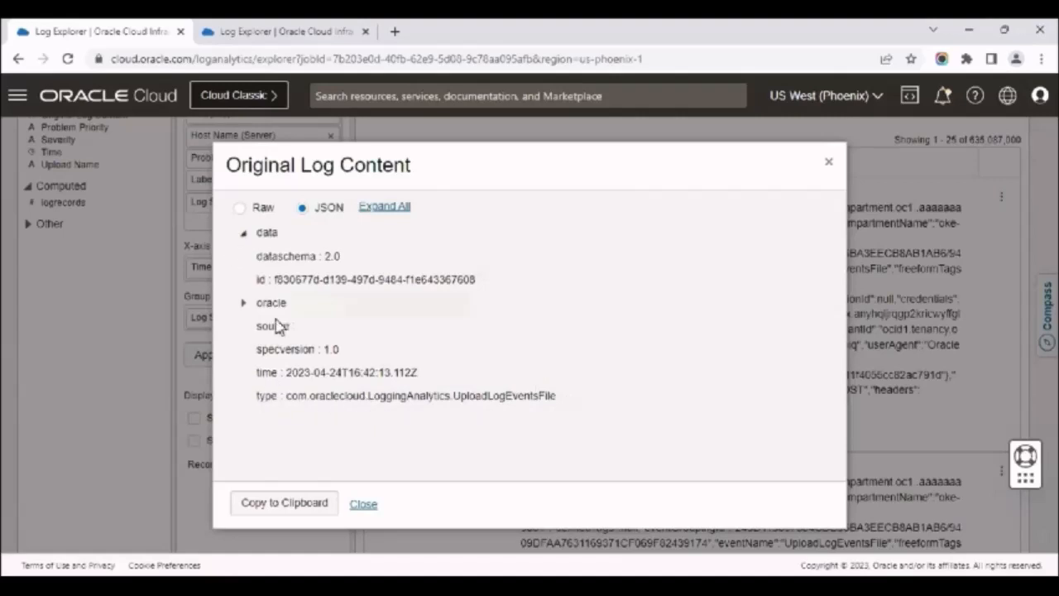
{"action": "scroll", "coordinate": [280, 352], "scroll_direction": "down", "scroll_amount": 3}
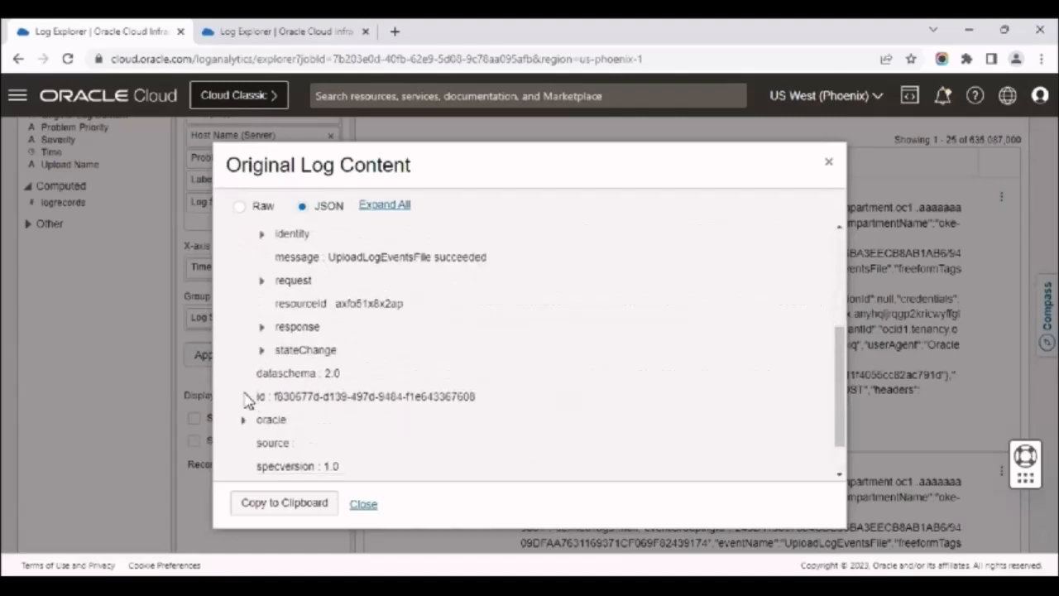
{"action": "left_click", "coordinate": [261, 353]}
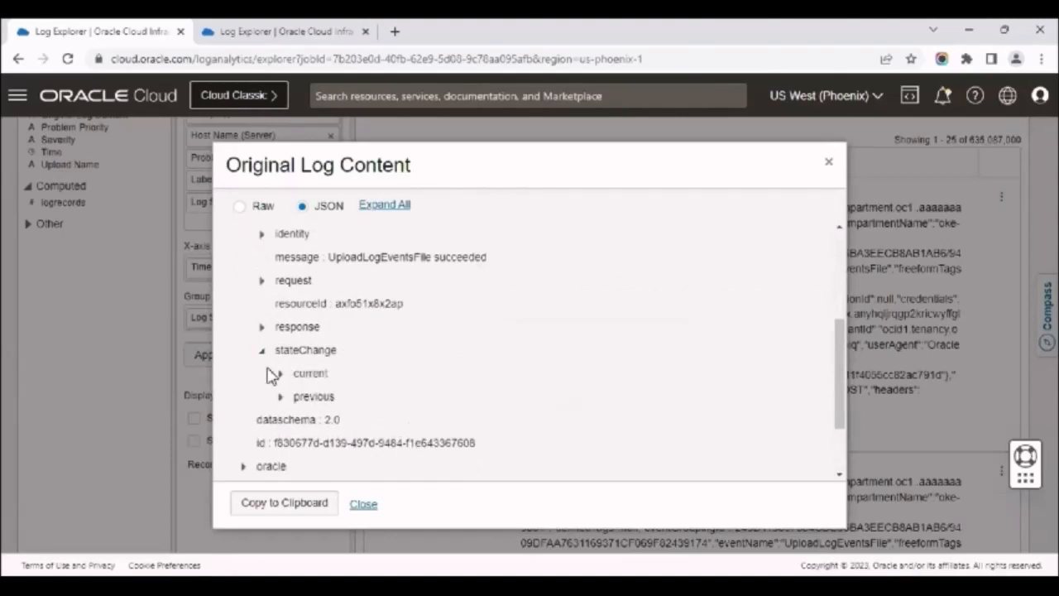
{"action": "left_click", "coordinate": [279, 373]}
{"action": "left_click", "coordinate": [280, 396]}
{"action": "left_click", "coordinate": [362, 511]}
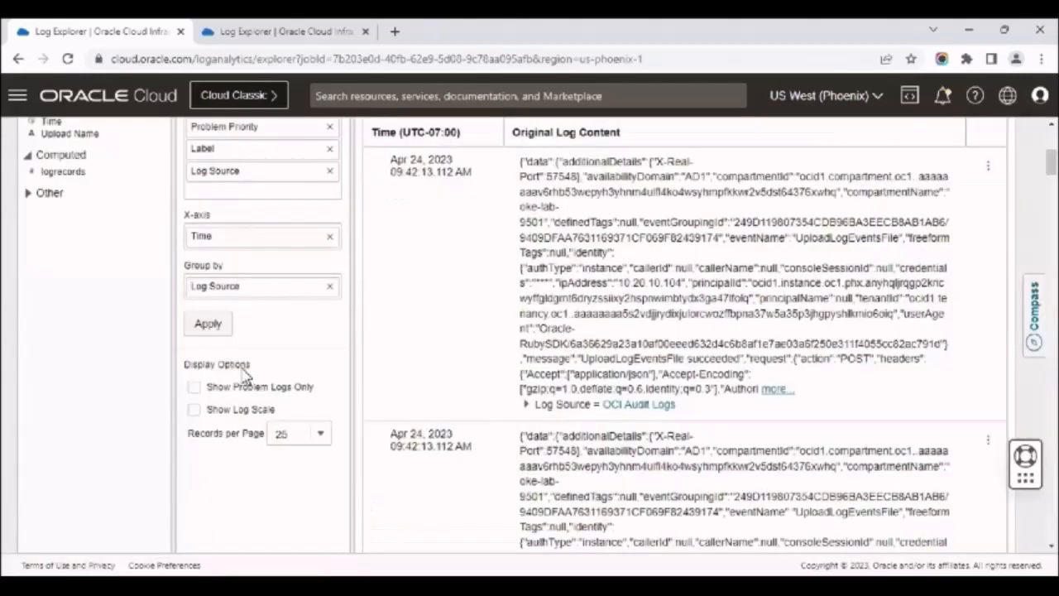
- Search the fields for "Type" and open the filter of the Type field
{"action": "scroll", "coordinate": [4, 271], "scroll_direction": "up", "scroll_amount": 5}
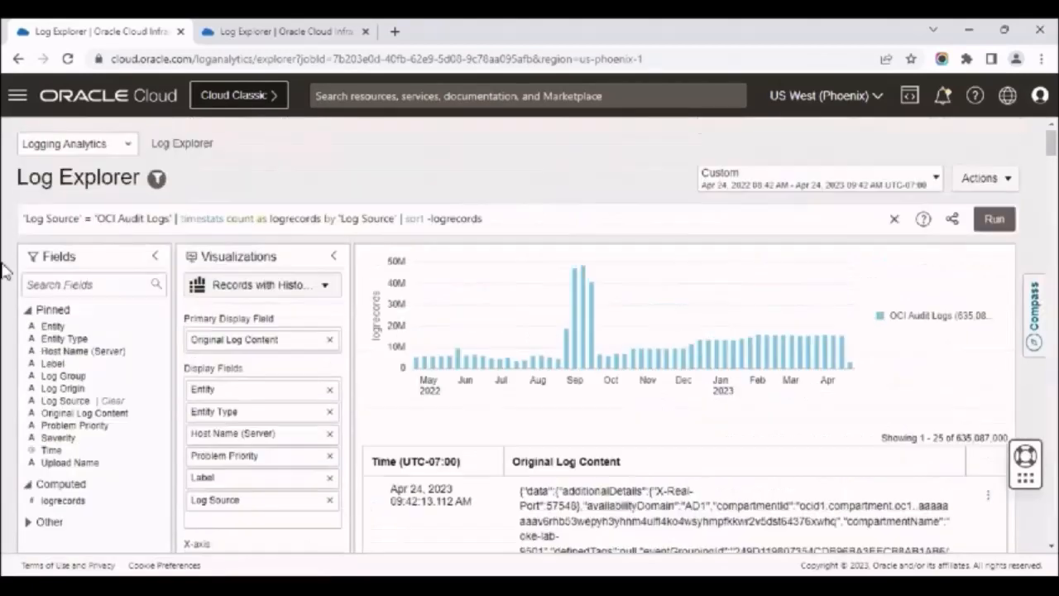
{"action": "left_click", "coordinate": [66, 281]}
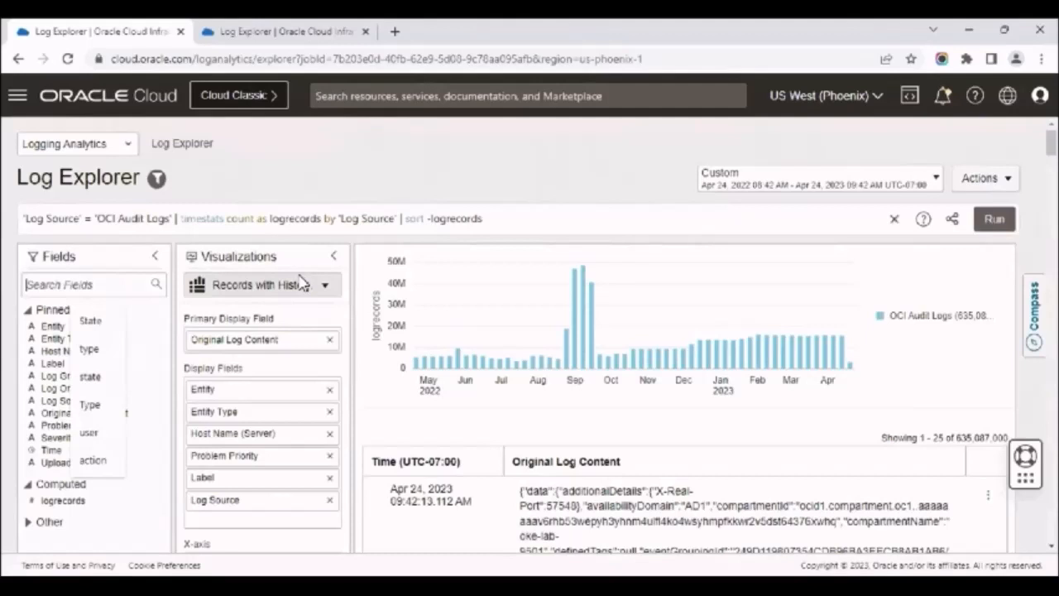
{"action": "type", "text": "Type"}
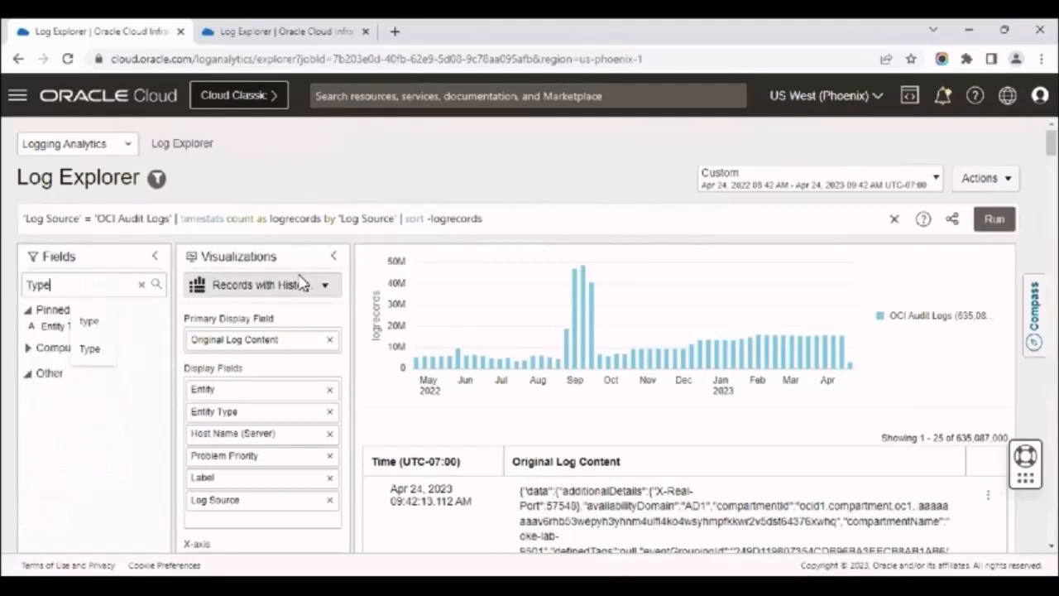
{"action": "left_click", "coordinate": [47, 371]}
{"action": "left_click", "coordinate": [49, 389]}
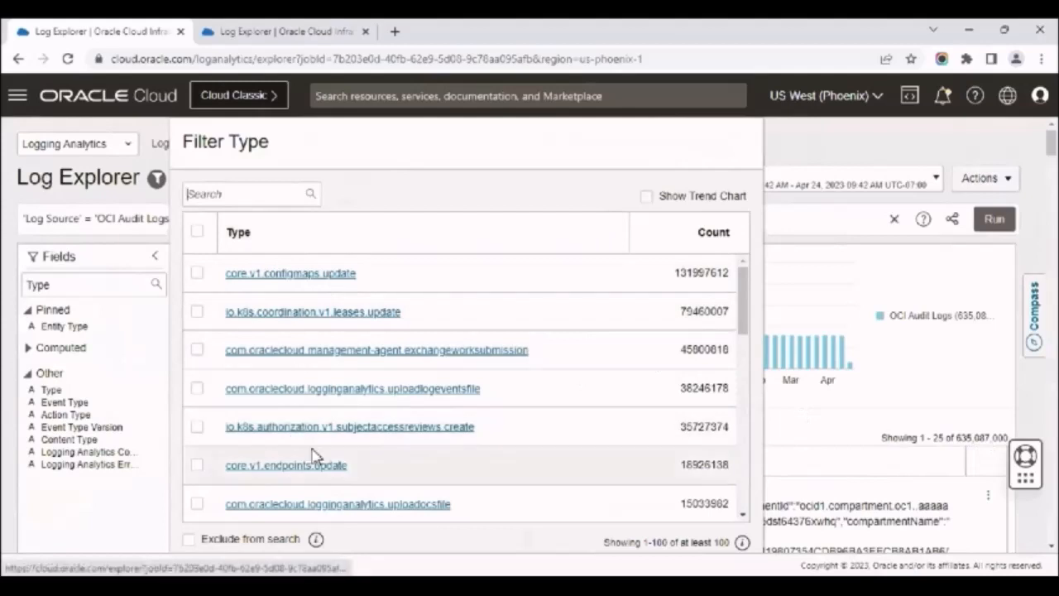
- Search the Type values for "virtualnetwork", select all matching values and apply the filter
{"action": "left_click", "coordinate": [230, 192]}
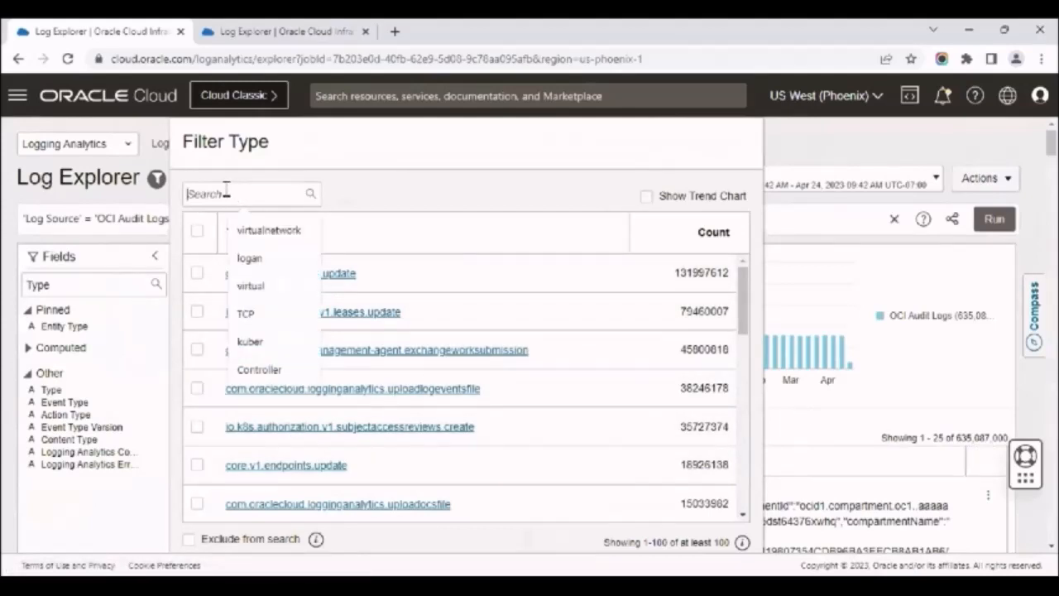
{"action": "left_click", "coordinate": [272, 230]}
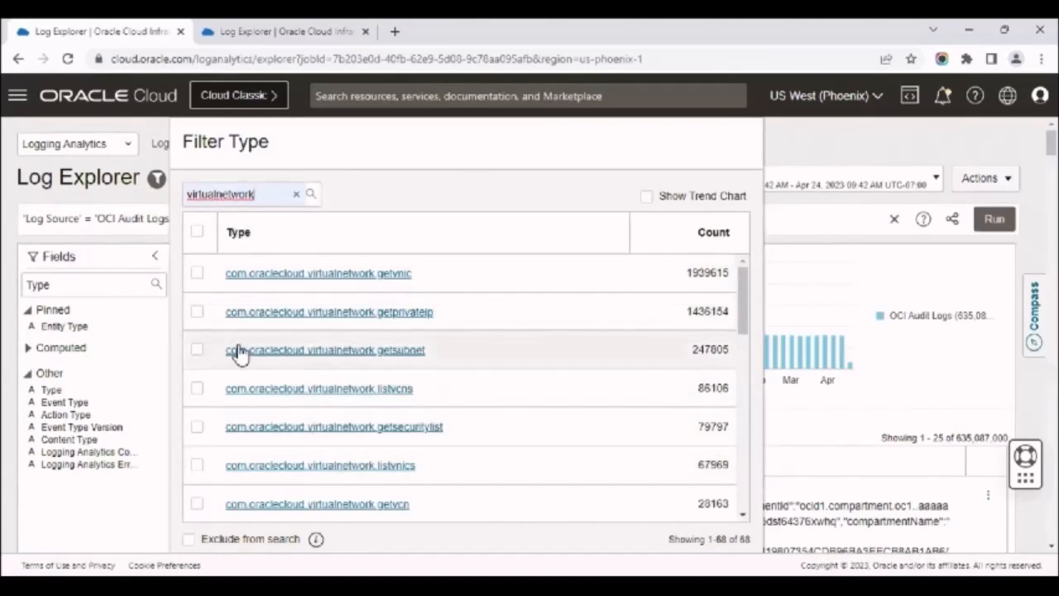
{"action": "left_click", "coordinate": [197, 232]}
{"action": "scroll", "coordinate": [567, 463], "scroll_direction": "down", "scroll_amount": 5}
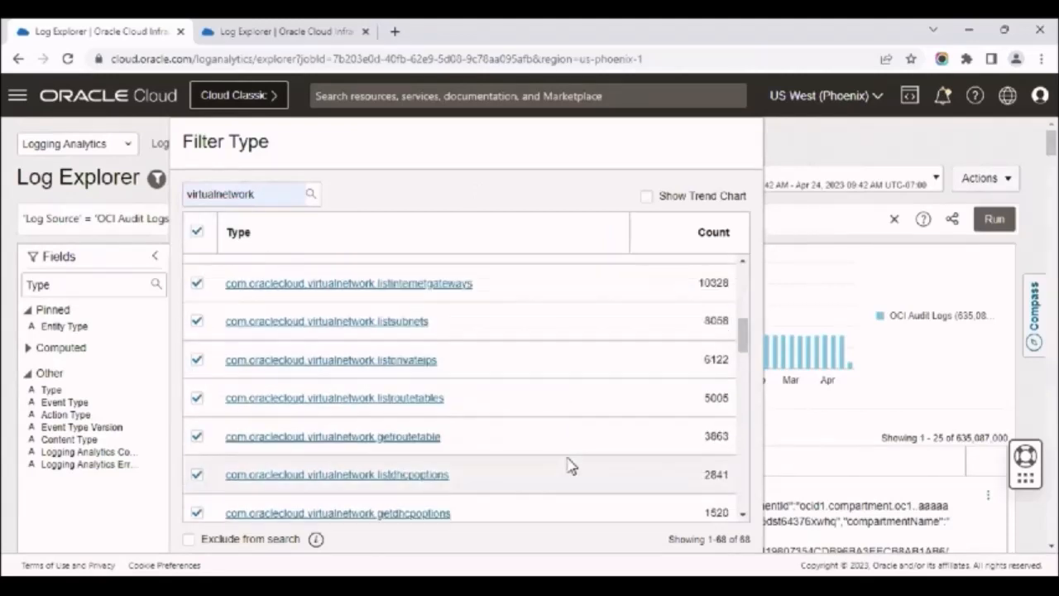
{"action": "scroll", "coordinate": [602, 467], "scroll_direction": "down", "scroll_amount": 3}
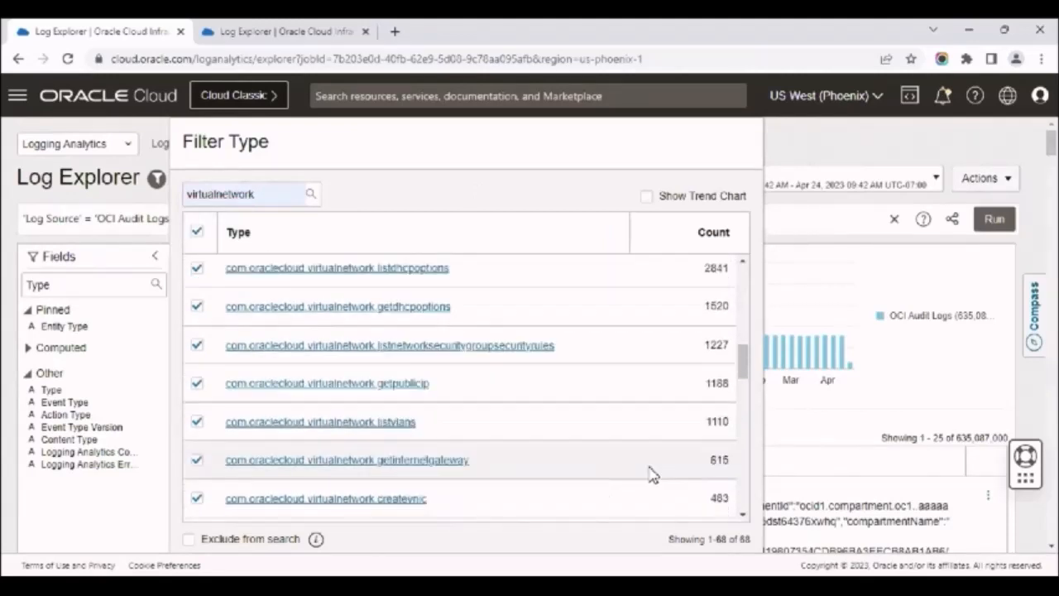
{"action": "scroll", "coordinate": [651, 472], "scroll_direction": "down", "scroll_amount": 3}
{"action": "scroll", "coordinate": [650, 435], "scroll_direction": "down", "scroll_amount": 10}
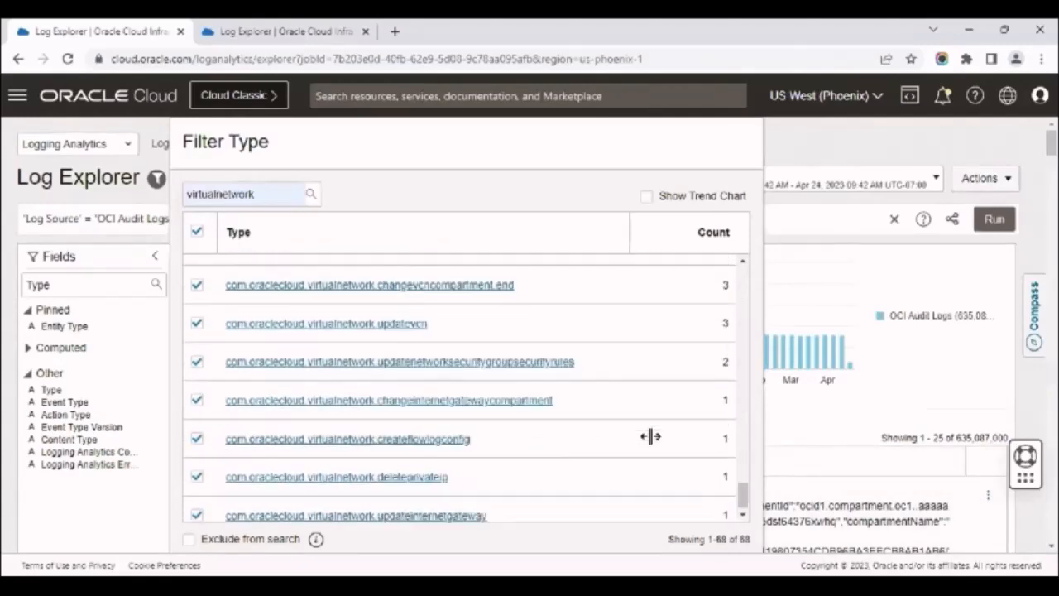
{"action": "scroll", "coordinate": [694, 468], "scroll_direction": "down", "scroll_amount": 3}
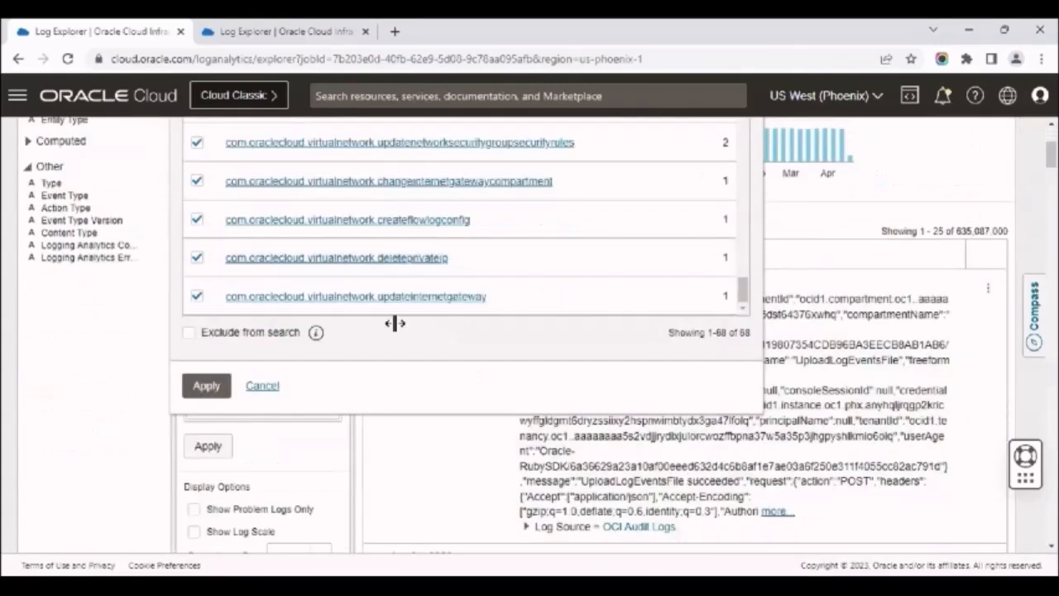
{"action": "left_click", "coordinate": [206, 387]}
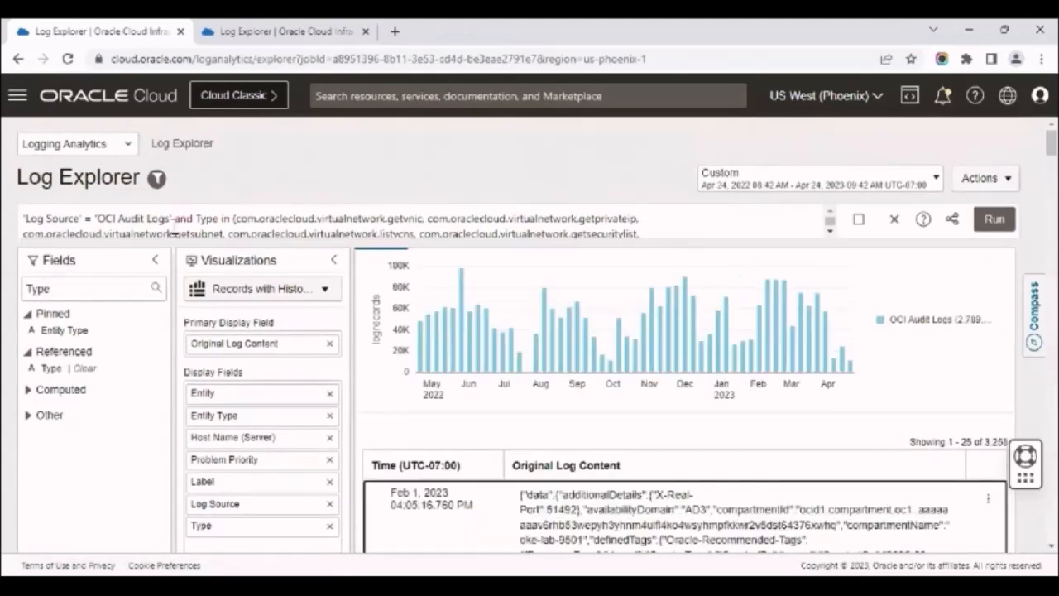
- Examine the OCI Audit Logs source condition in the full query and the filtered virtual network records
{"action": "left_click", "coordinate": [172, 217]}
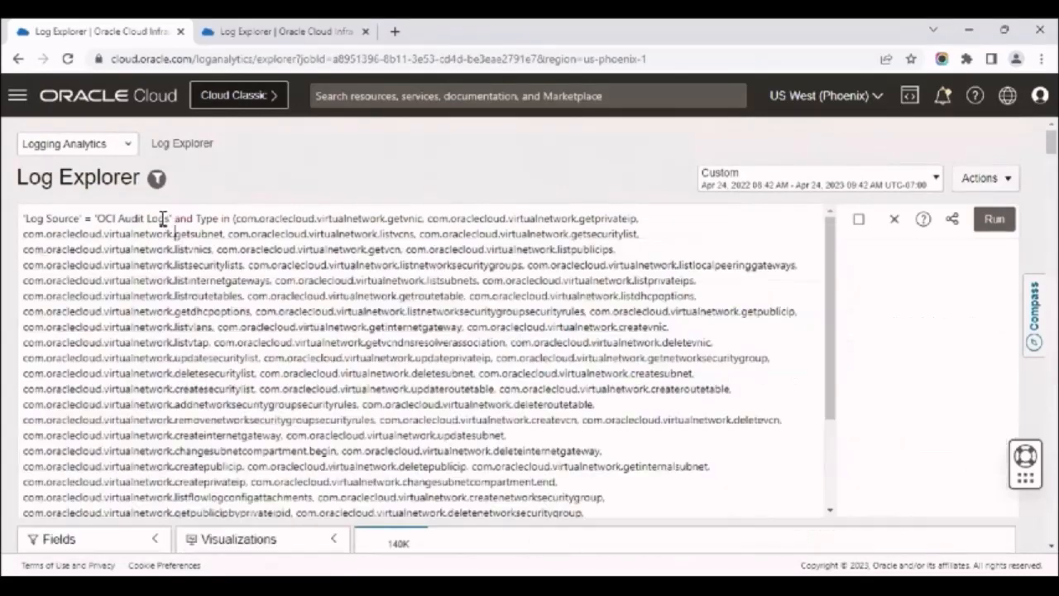
{"action": "left_click_drag", "start_coordinate": [172, 218], "coordinate": [23, 217]}
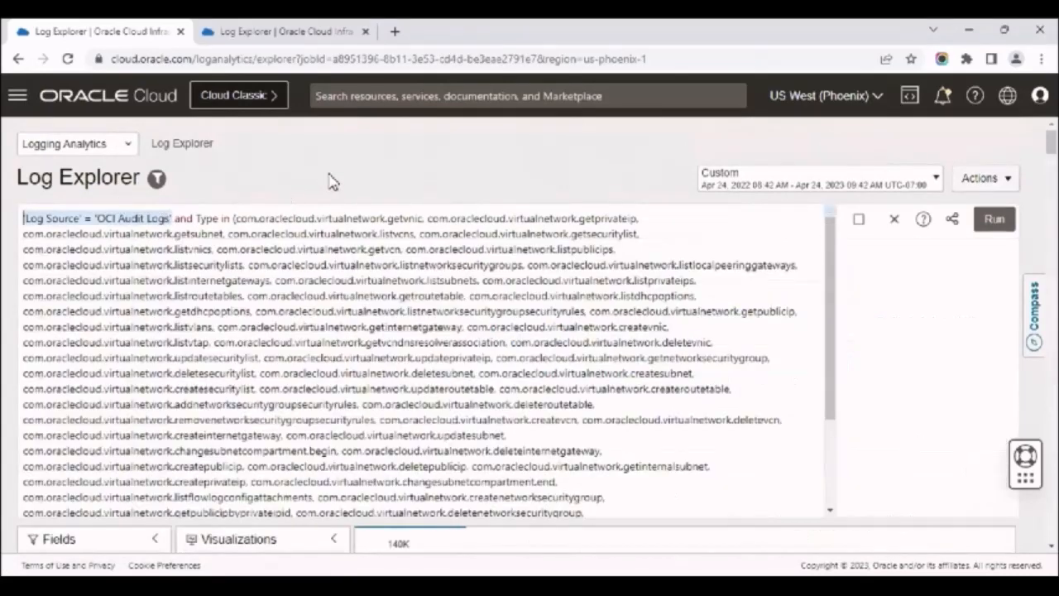
{"action": "left_click", "coordinate": [289, 196]}
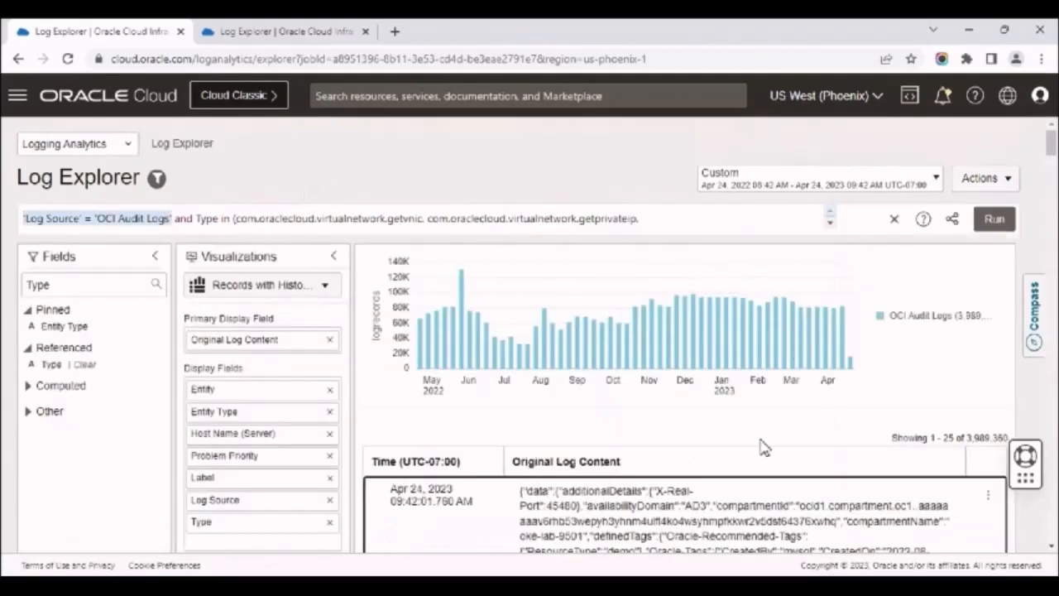
{"action": "scroll", "coordinate": [976, 513], "scroll_direction": "down", "scroll_amount": 3}
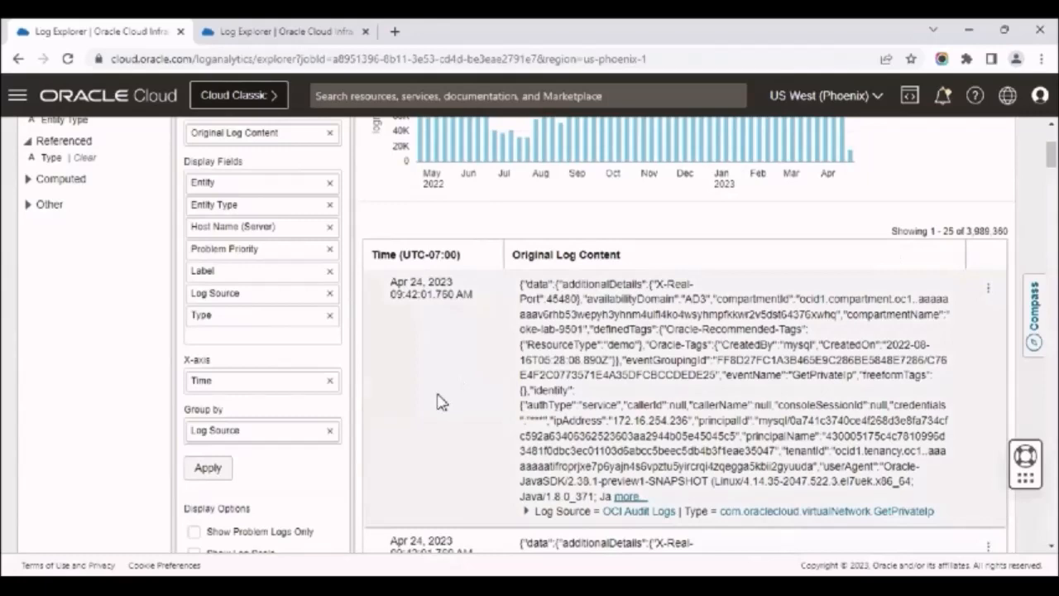
{"action": "scroll", "coordinate": [440, 401], "scroll_direction": "up", "scroll_amount": 3}
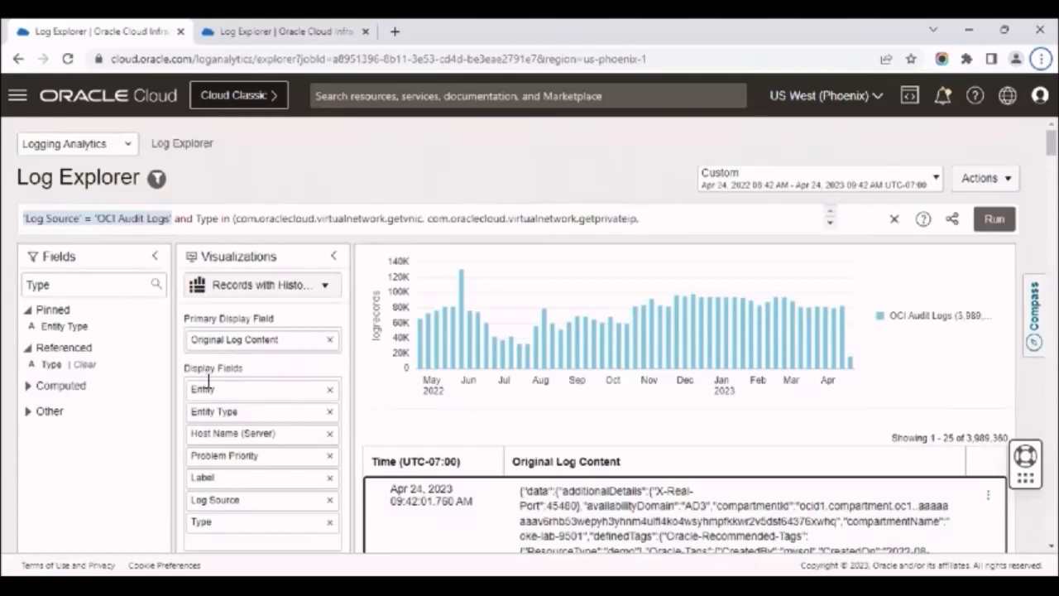
- Replace the timestats and sort commands at the end of the query with where 'Current State' != 'Previous State'
{"action": "key", "text": "alt+Tab"}
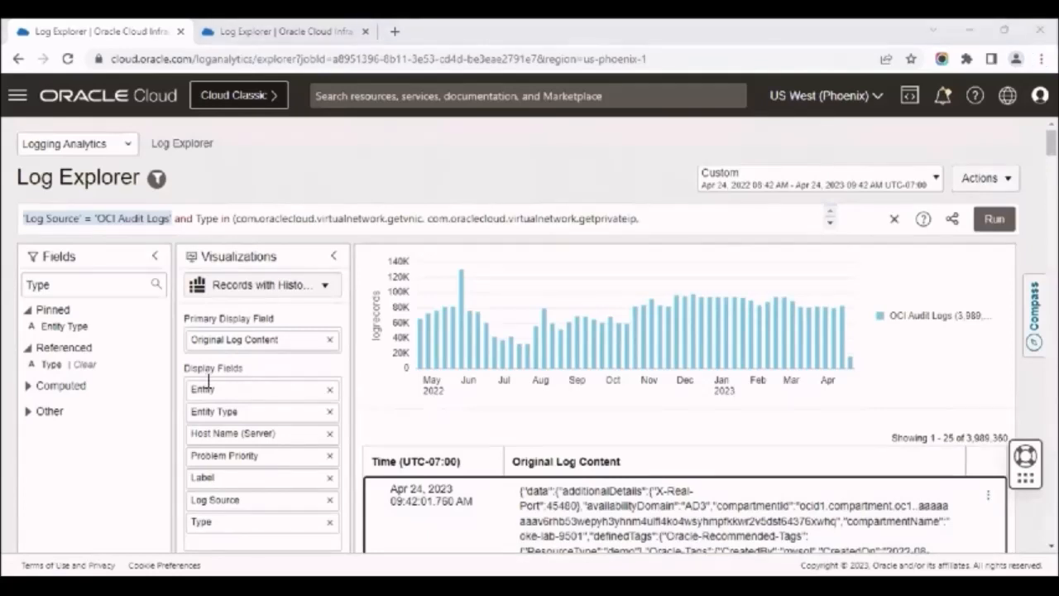
{"action": "left_click", "coordinate": [377, 210]}
{"action": "scroll", "coordinate": [588, 395], "scroll_direction": "down", "scroll_amount": 3}
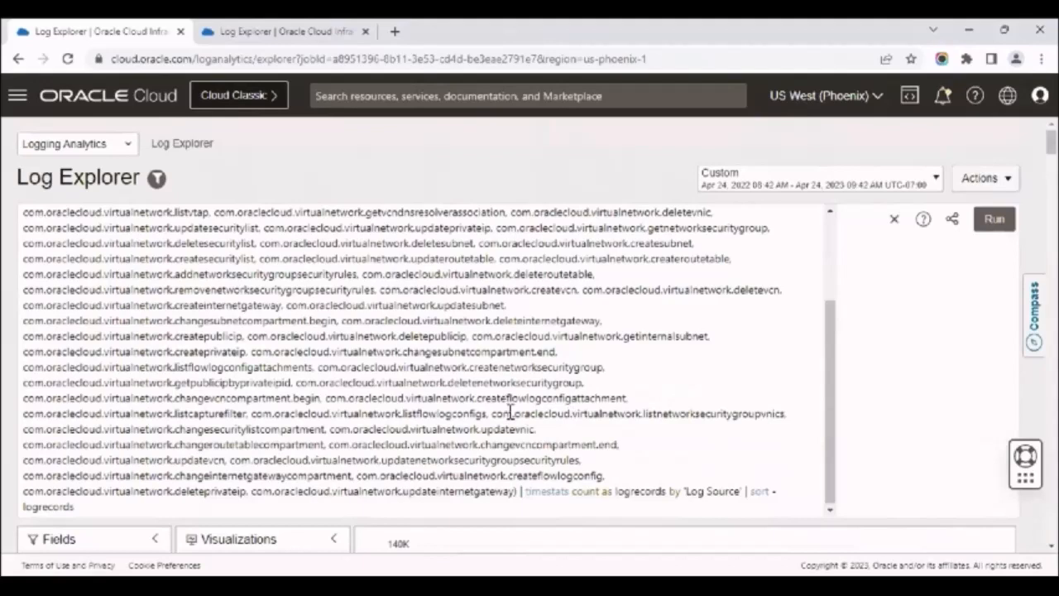
{"action": "left_click_drag", "start_coordinate": [524, 492], "coordinate": [544, 524]}
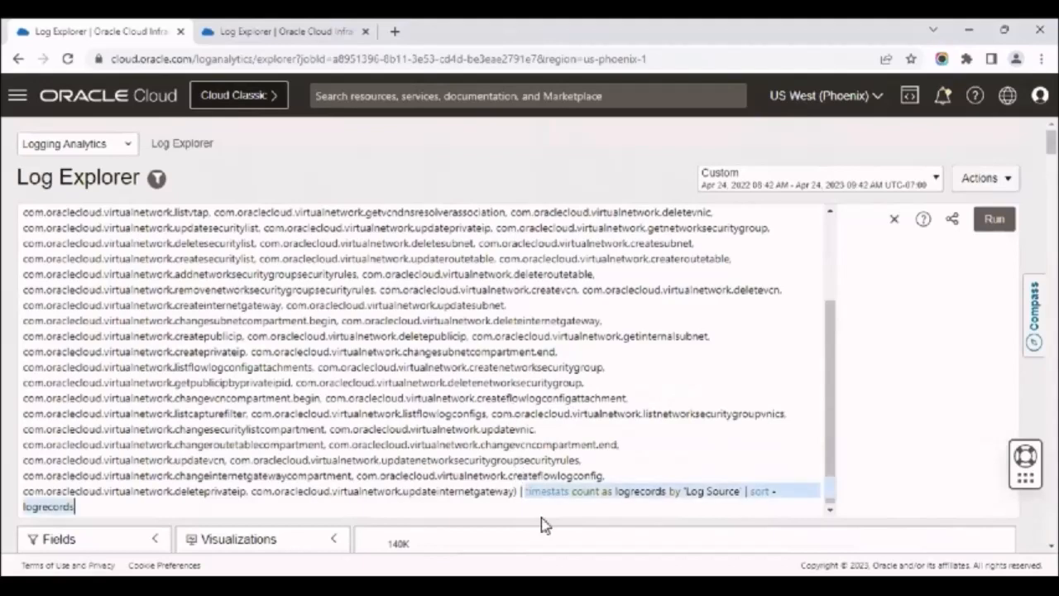
{"action": "type", "text": "| where 'Current State' != 'Previous State'"}
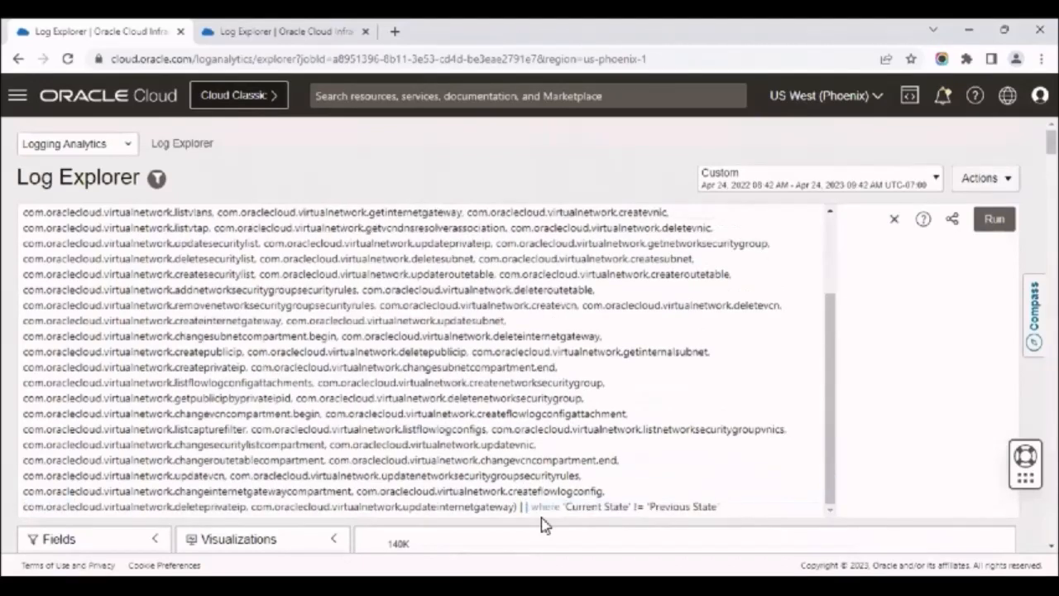
{"action": "left_click", "coordinate": [531, 506]}
{"action": "key", "text": "BackSpace"}
{"action": "scroll", "coordinate": [622, 416], "scroll_direction": "down", "scroll_amount": 3}
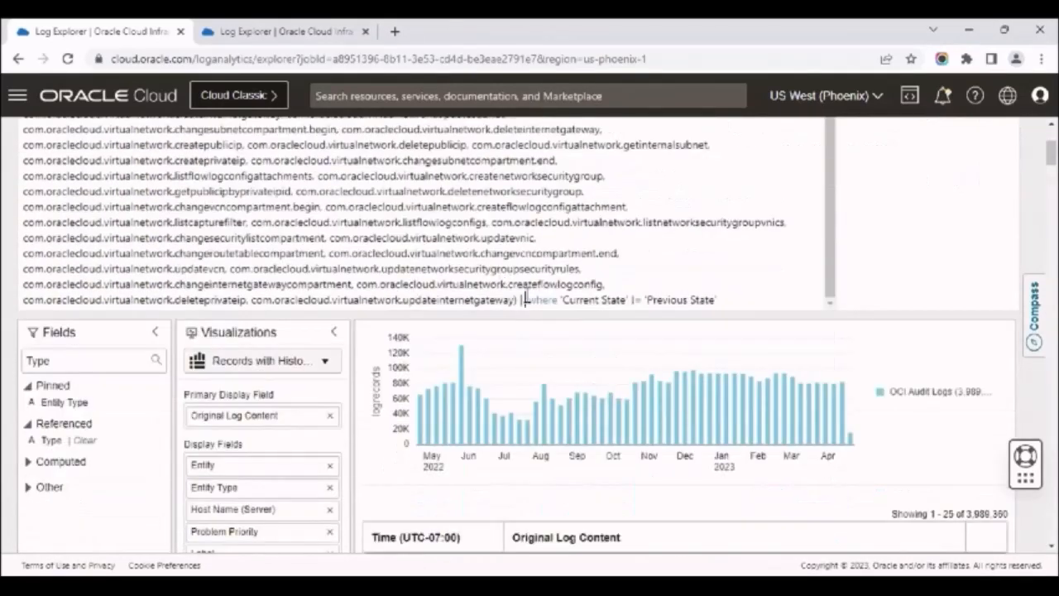
{"action": "left_click_drag", "start_coordinate": [525, 300], "coordinate": [722, 303]}
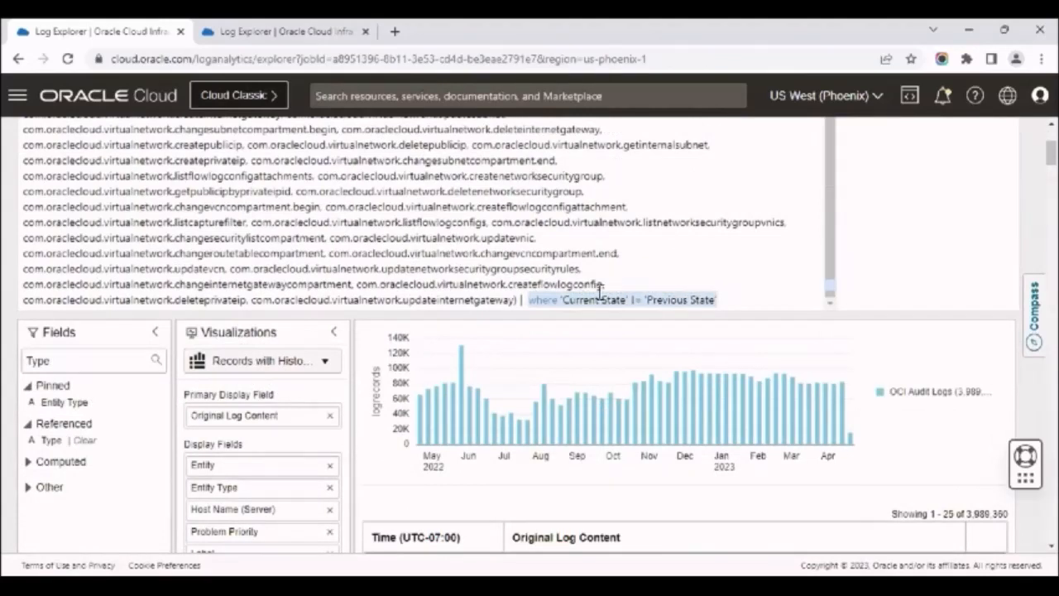
- Reduce the query's long list of virtual network types to the single pattern com.oraclecloud.virtualnetwork.%
{"action": "left_click", "coordinate": [519, 299]}
{"action": "scroll", "coordinate": [631, 276], "scroll_direction": "up", "scroll_amount": 2}
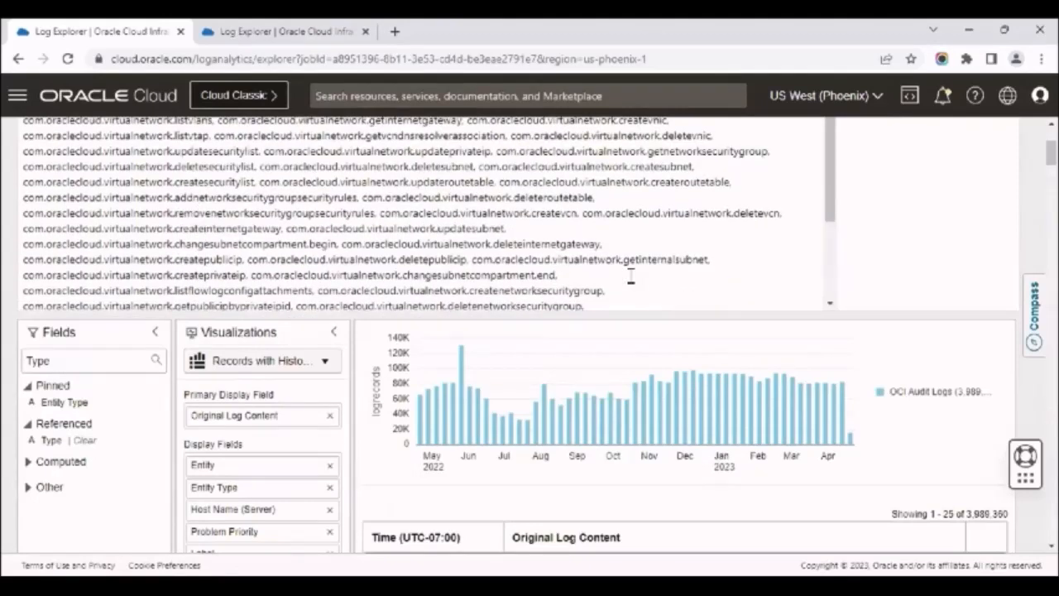
{"action": "scroll", "coordinate": [877, 473], "scroll_direction": "up", "scroll_amount": 3}
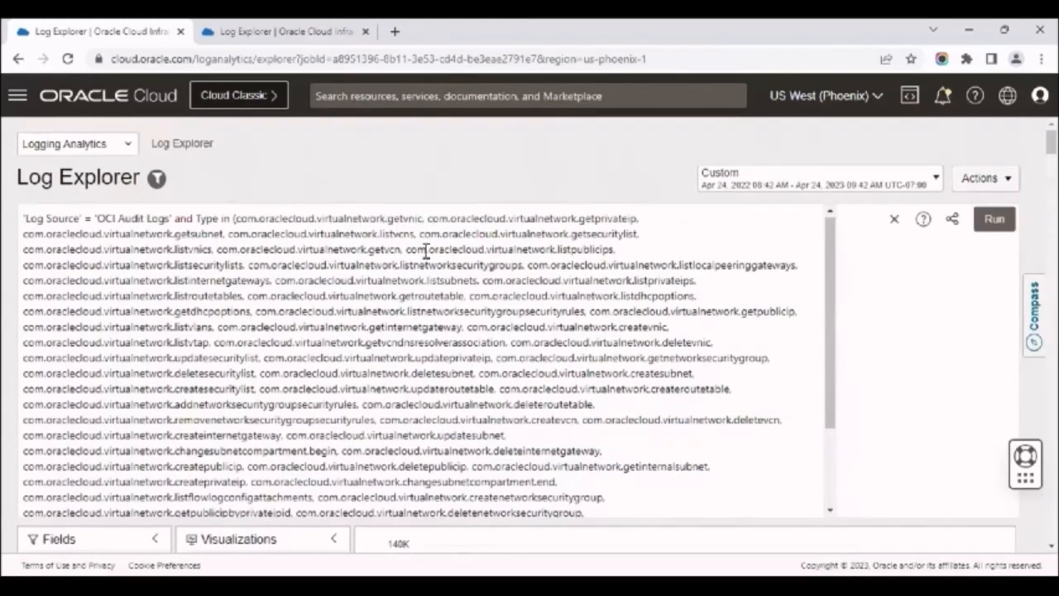
{"action": "key", "text": "ctrl+a"}
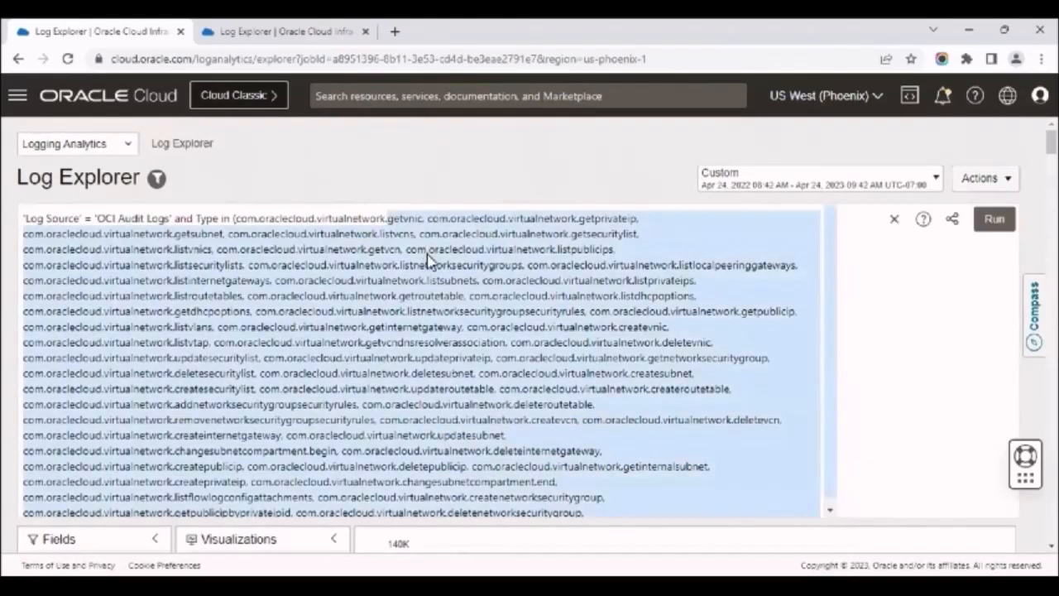
{"action": "key", "text": "BackSpace"}
{"action": "type", "text": "%') where 'Curren"}
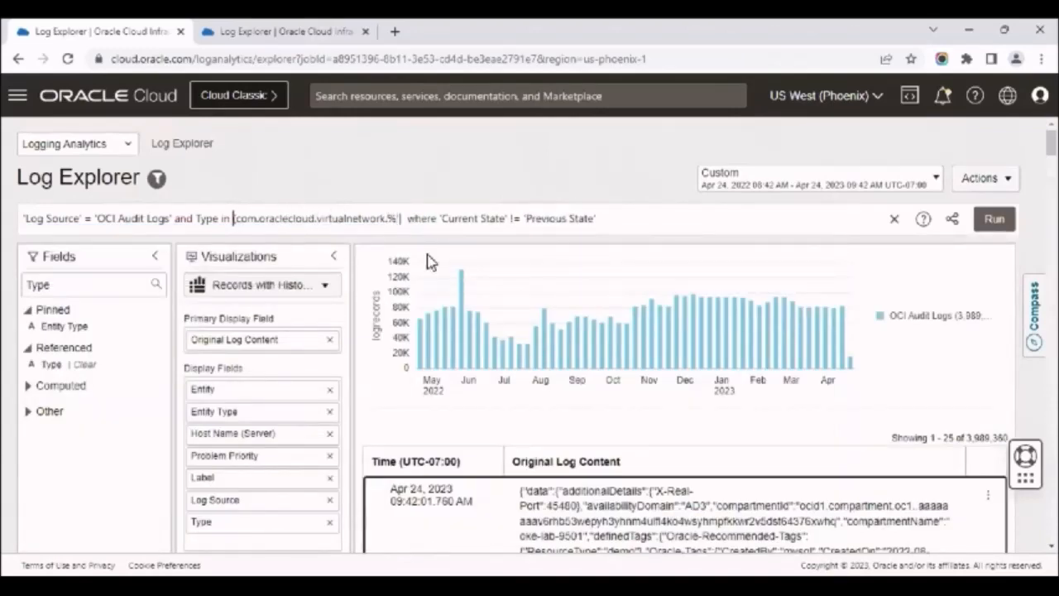
- Change the Type condition to like 'com.oraclecloud.virtualnetwork.%' and run the query
{"action": "key", "text": "BackSpace"}
{"action": "key", "text": "BackSpace"}
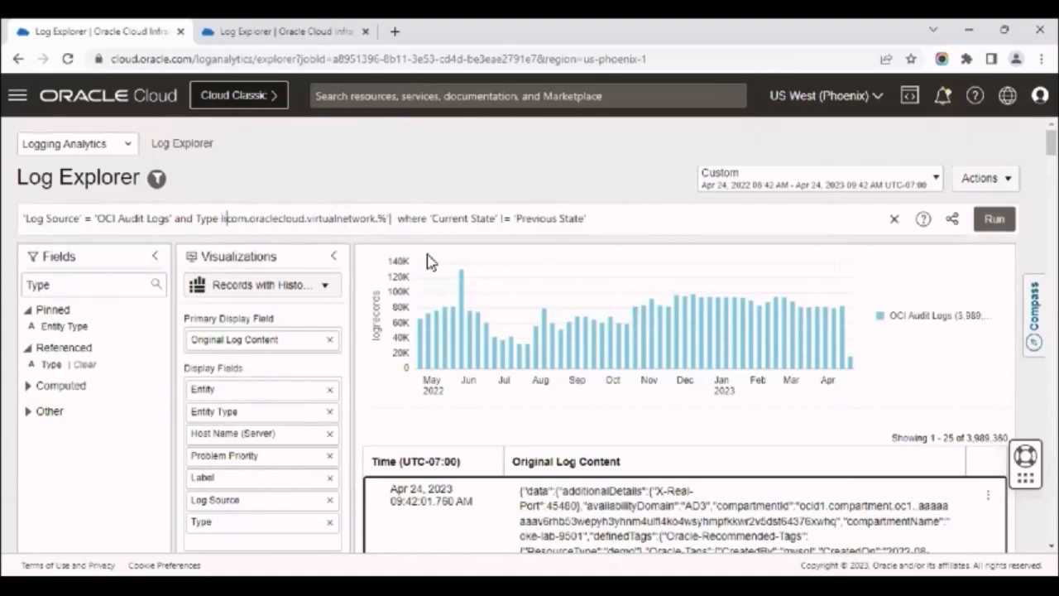
{"action": "type", "text": "like '"}
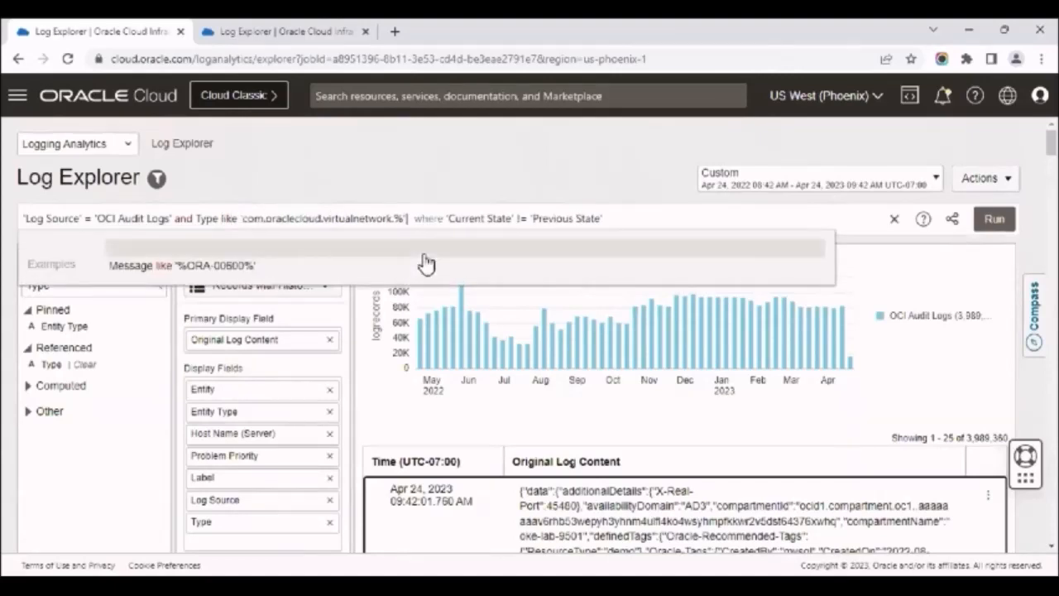
{"action": "left_click", "coordinate": [509, 167]}
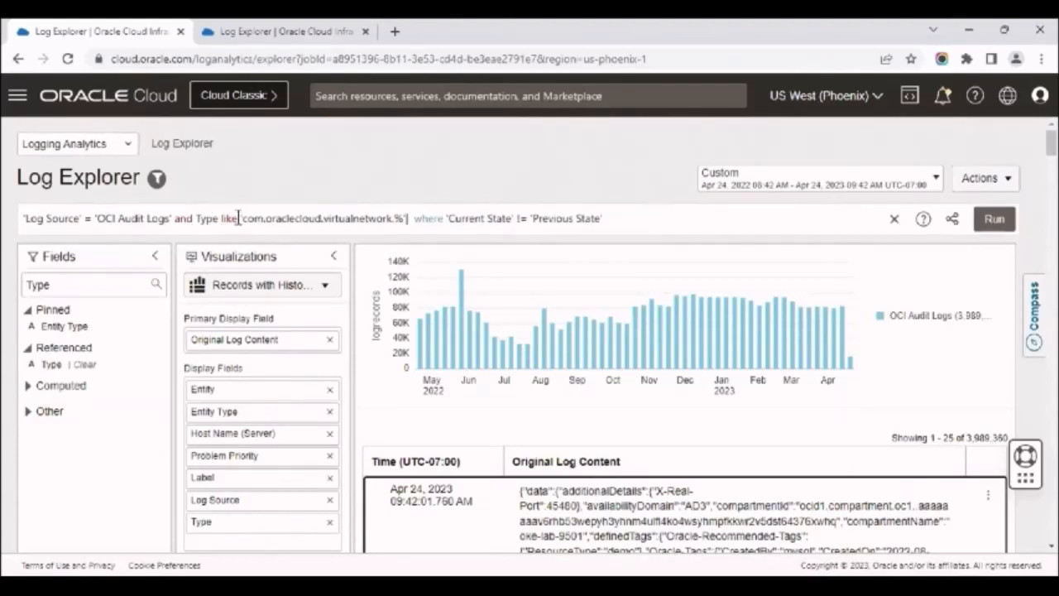
{"action": "left_click_drag", "start_coordinate": [239, 218], "coordinate": [397, 213]}
{"action": "left_click", "coordinate": [395, 213]}
{"action": "left_click", "coordinate": [992, 219]}
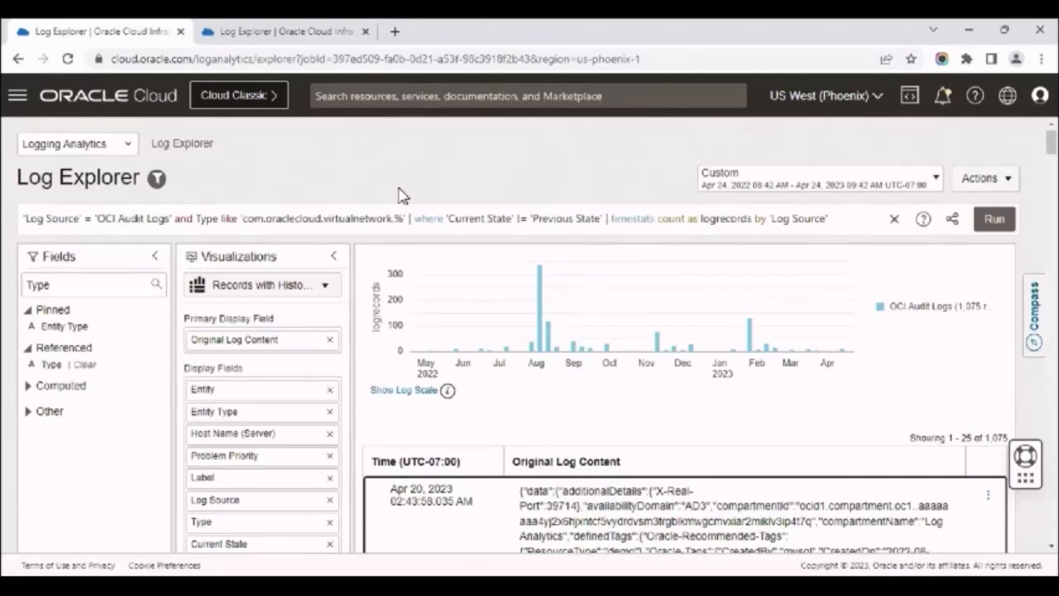
- Clear the field search and switch the filtered records to the Link visualization
{"action": "double_click", "coordinate": [66, 287]}
{"action": "key", "text": "BackSpace"}
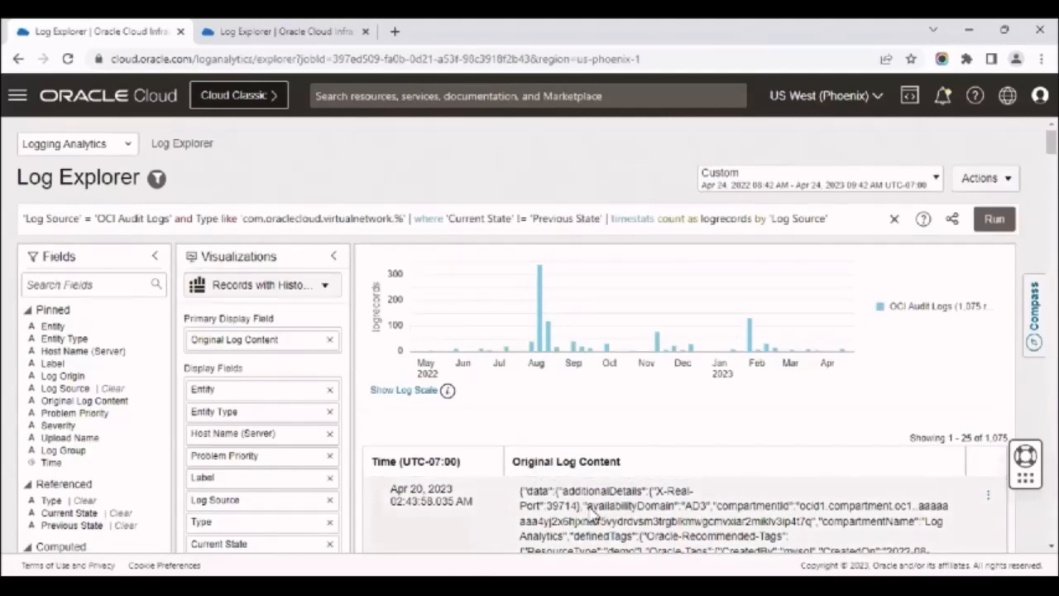
{"action": "scroll", "coordinate": [716, 502], "scroll_direction": "down", "scroll_amount": 1}
{"action": "scroll", "coordinate": [719, 501], "scroll_direction": "down", "scroll_amount": 3}
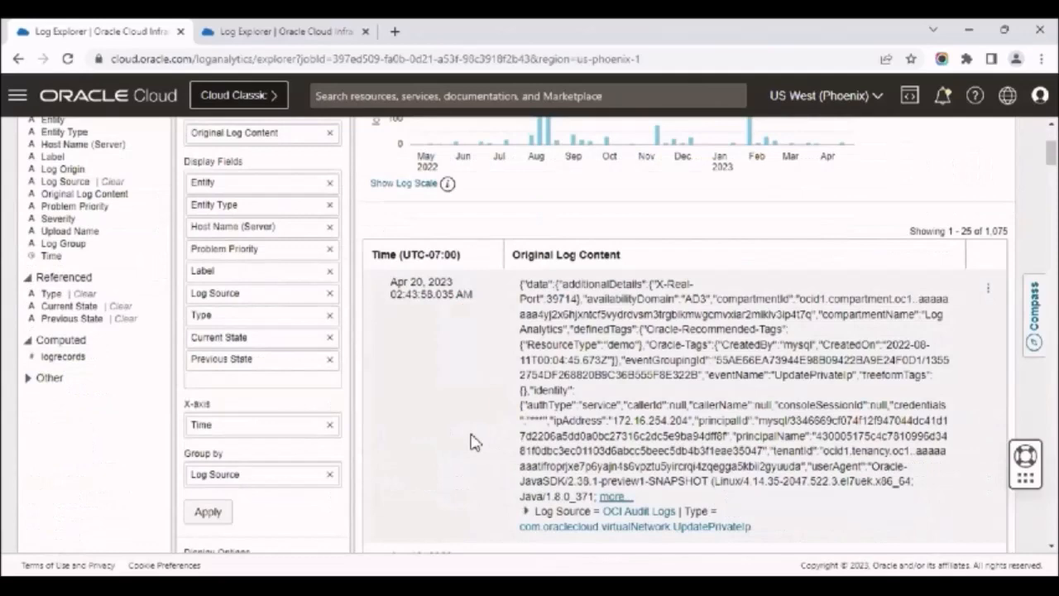
{"action": "scroll", "coordinate": [471, 442], "scroll_direction": "up", "scroll_amount": 4}
{"action": "left_click", "coordinate": [328, 285]}
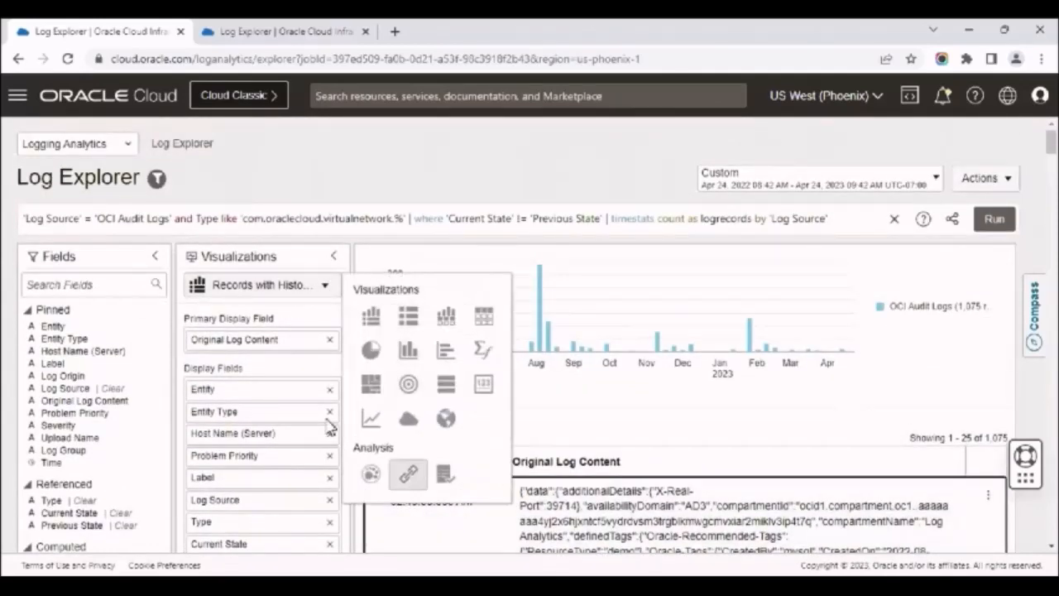
{"action": "left_click", "coordinate": [409, 471]}
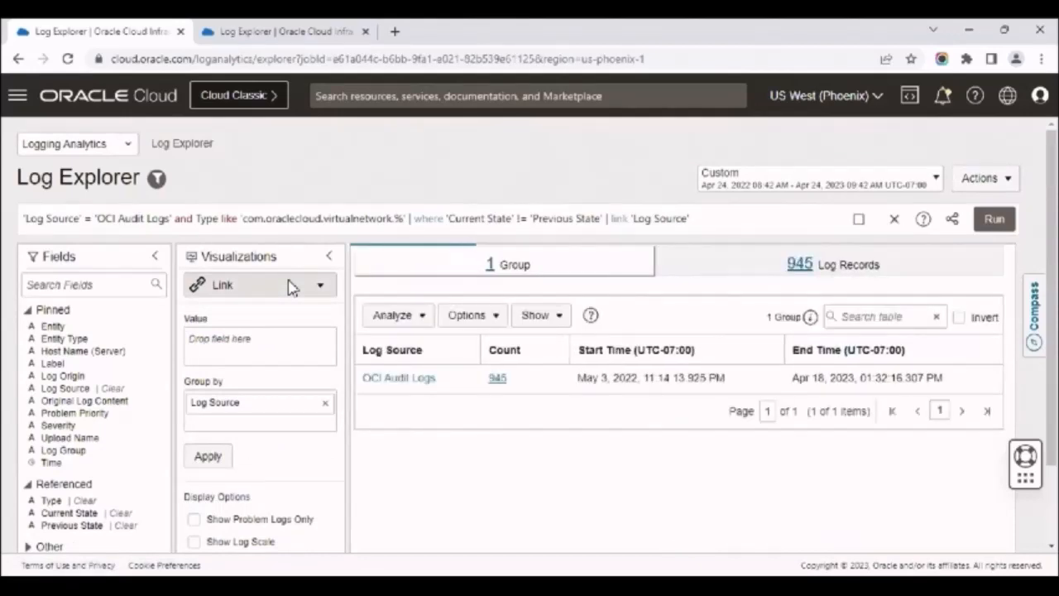
{"action": "left_click", "coordinate": [291, 286]}
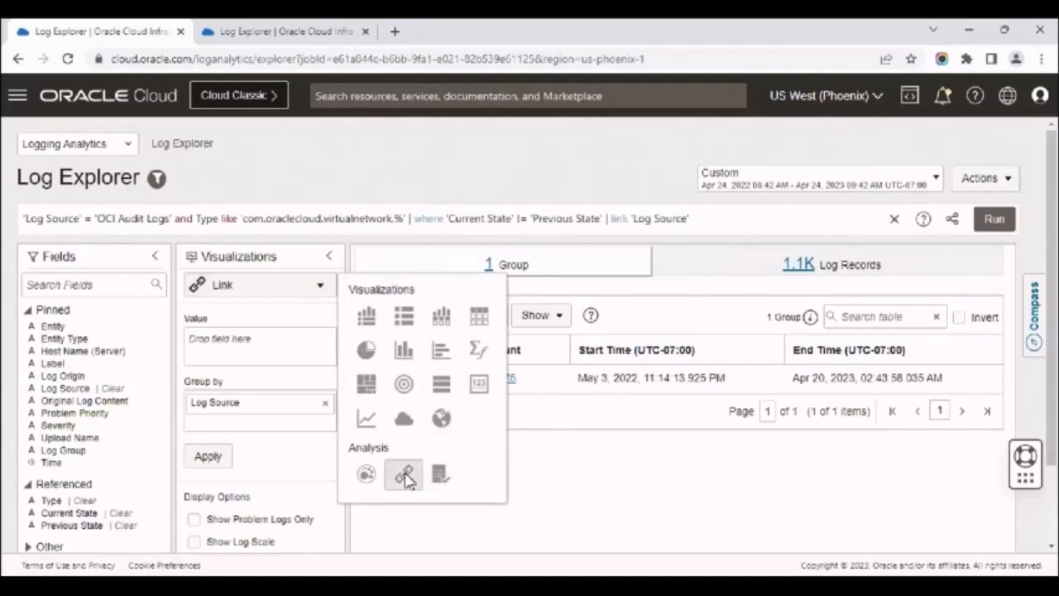
{"action": "left_click", "coordinate": [644, 501]}
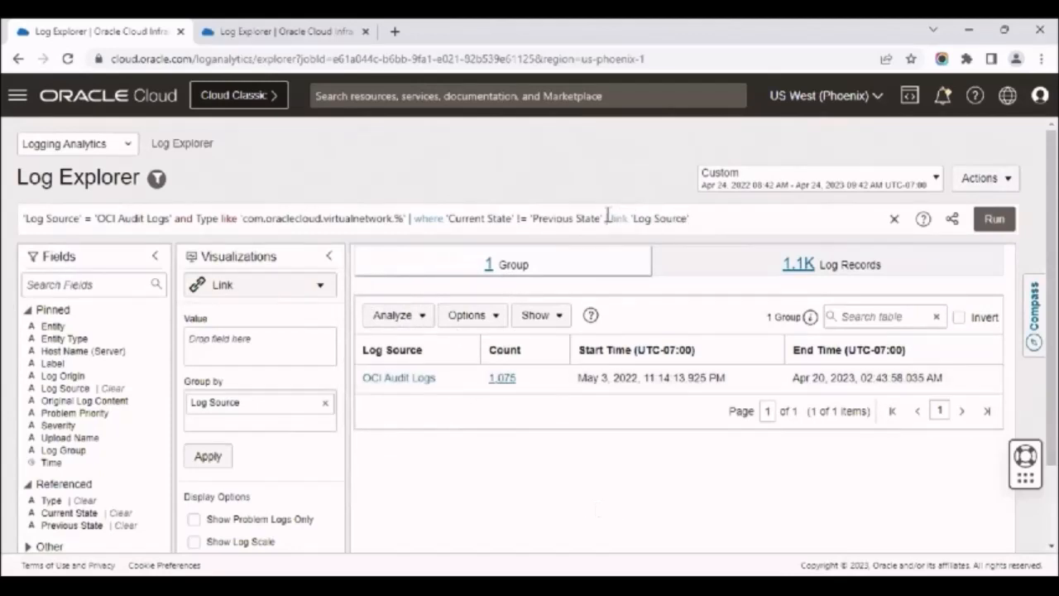
{"action": "left_click_drag", "start_coordinate": [607, 218], "coordinate": [689, 217]}
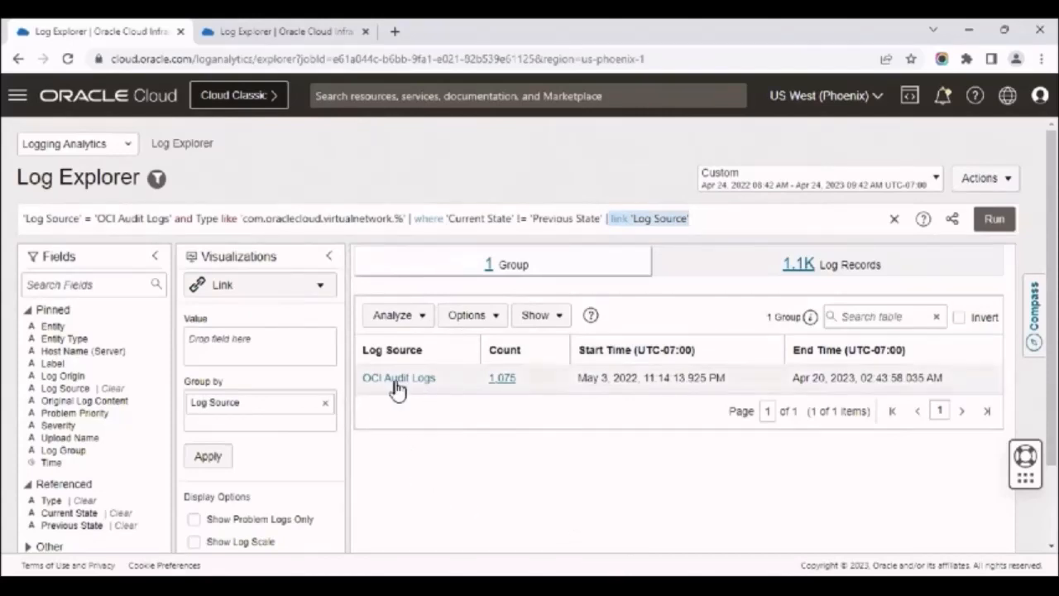
- Search the fields for "Type", group the Link analysis by Type instead of Log Source and apply the change
{"action": "left_click", "coordinate": [86, 283]}
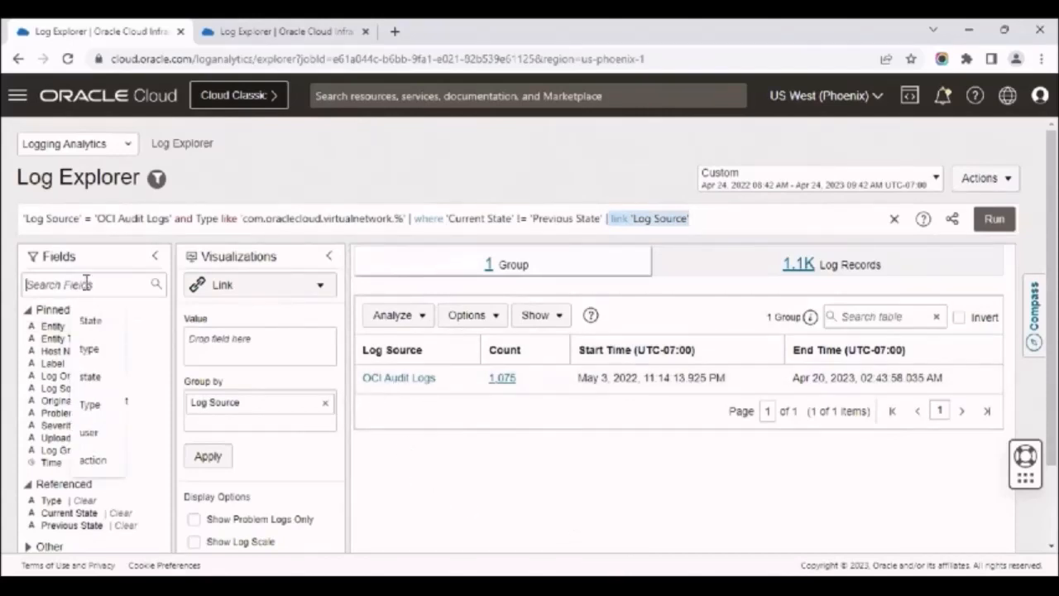
{"action": "type", "text": "Type"}
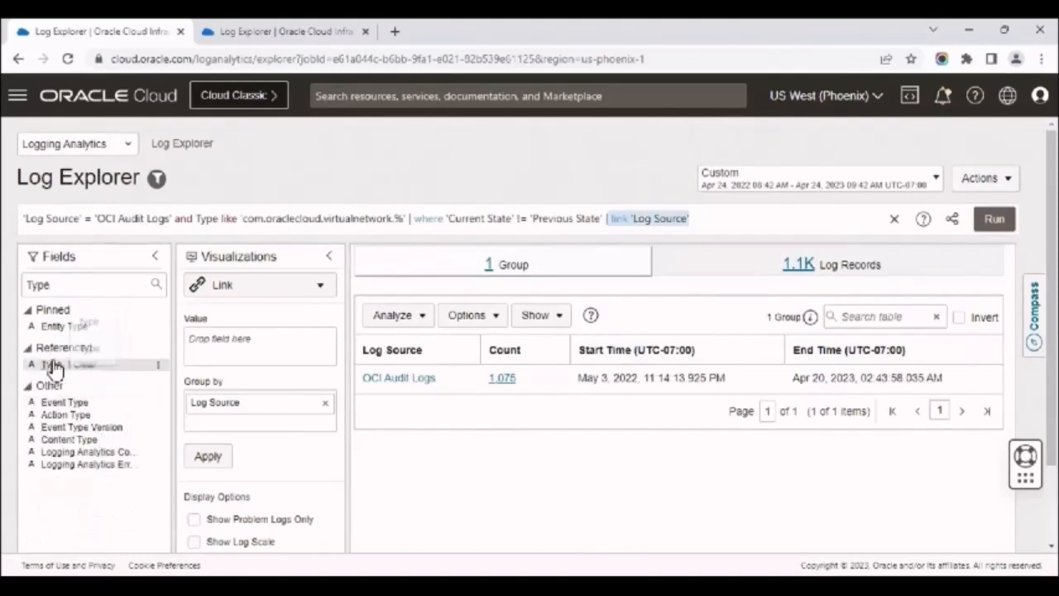
{"action": "left_click_drag", "start_coordinate": [52, 367], "coordinate": [203, 423]}
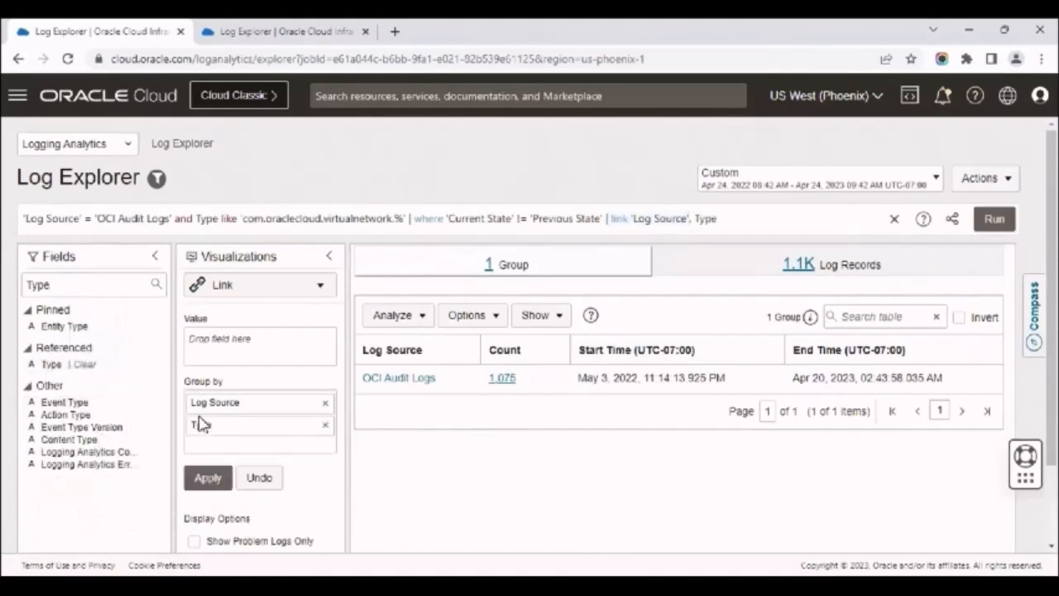
{"action": "left_click", "coordinate": [325, 406]}
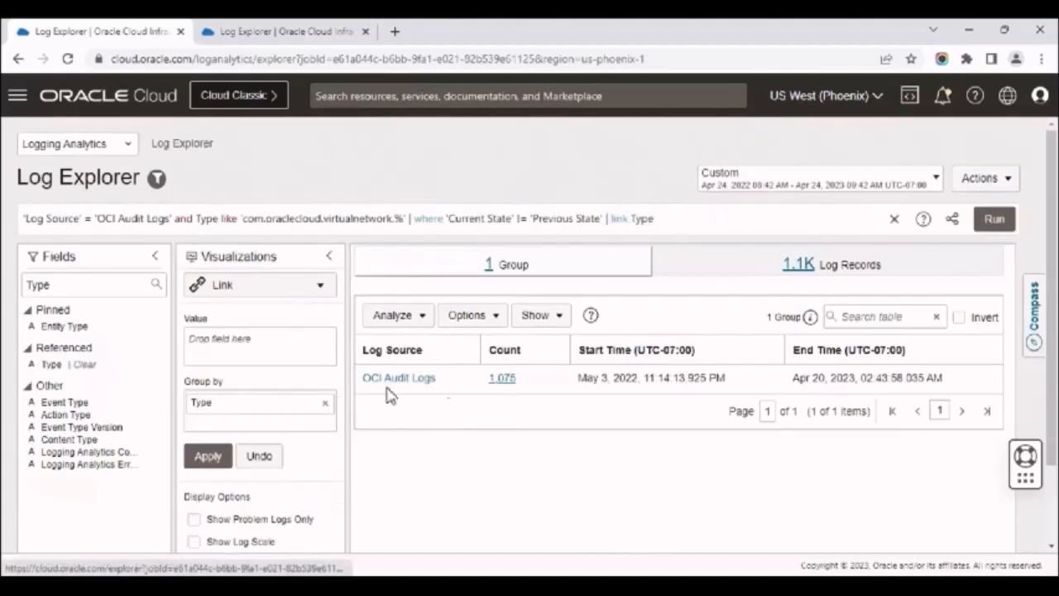
{"action": "left_click", "coordinate": [206, 457]}
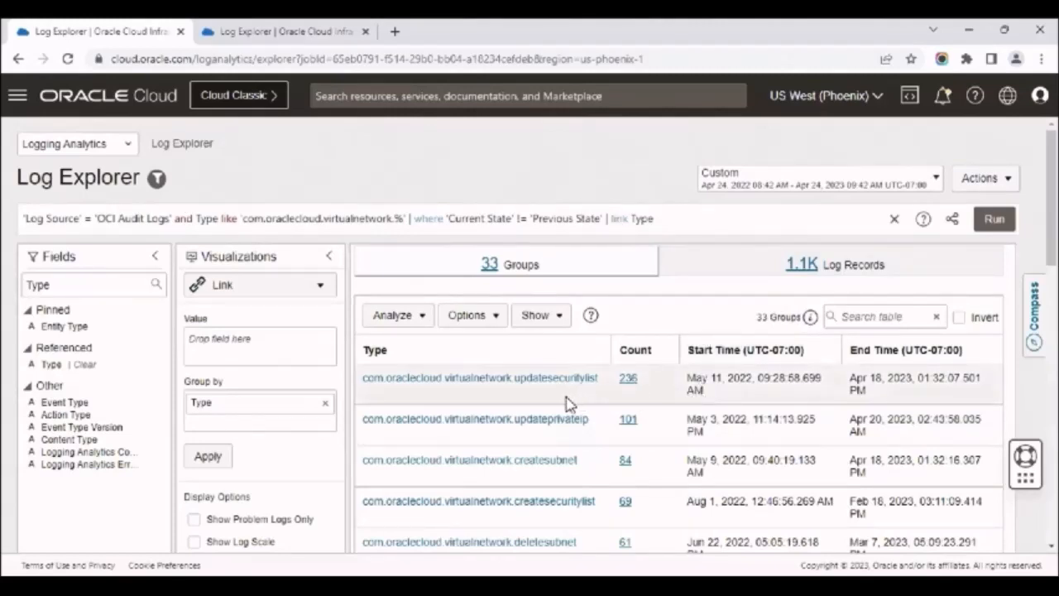
- Examine the updatesecuritylist group's type name, count, start time and end time in the Link table
{"action": "left_click_drag", "start_coordinate": [598, 382], "coordinate": [514, 383]}
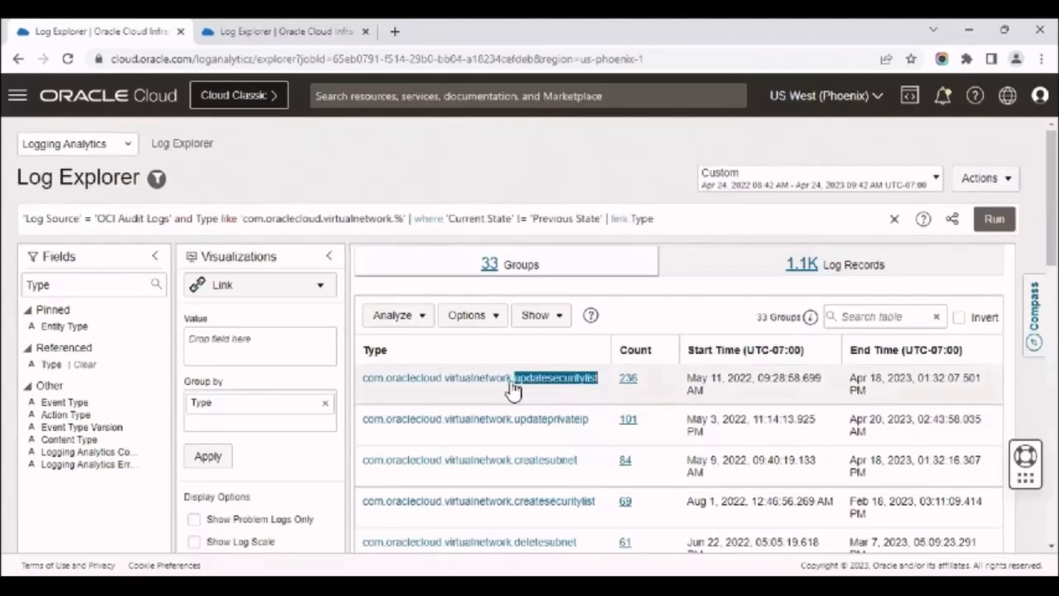
{"action": "left_click", "coordinate": [714, 379]}
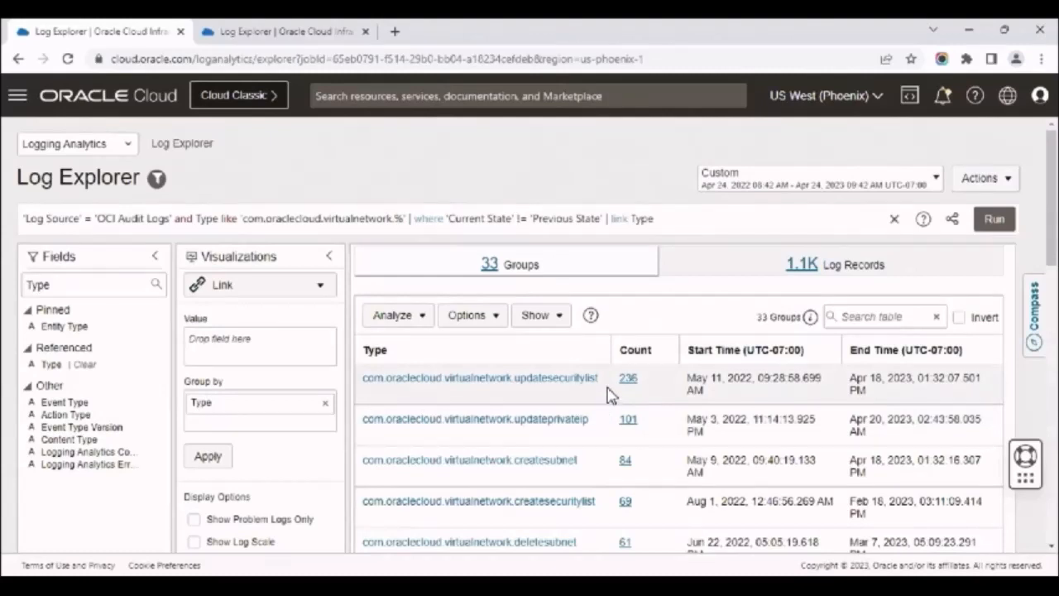
{"action": "left_click_drag", "start_coordinate": [614, 394], "coordinate": [639, 392]}
{"action": "left_click_drag", "start_coordinate": [599, 382], "coordinate": [542, 390]}
{"action": "left_click", "coordinate": [542, 390]}
{"action": "triple_click", "coordinate": [693, 386]}
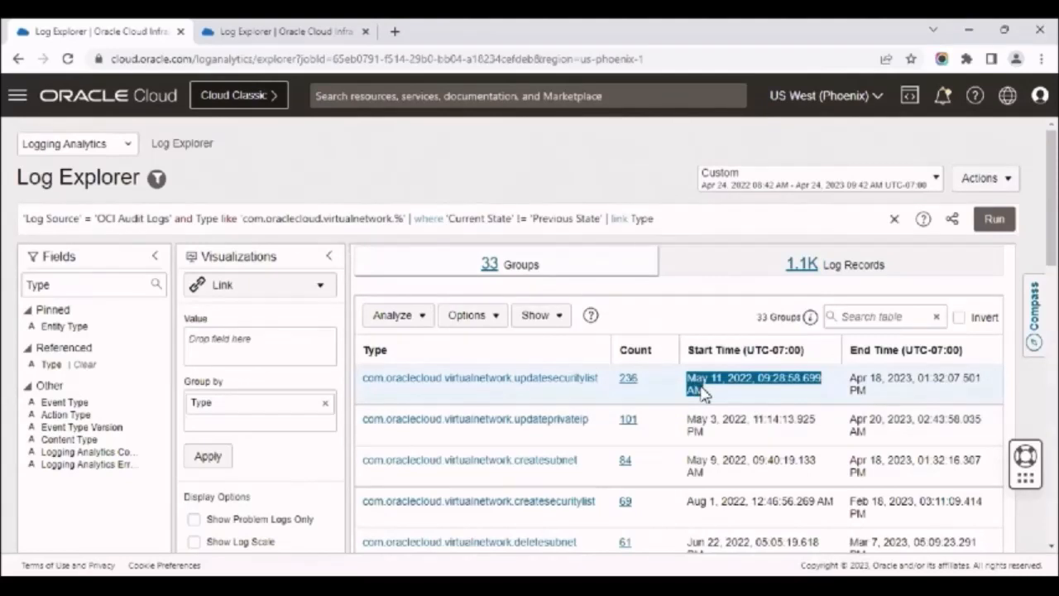
{"action": "triple_click", "coordinate": [852, 386]}
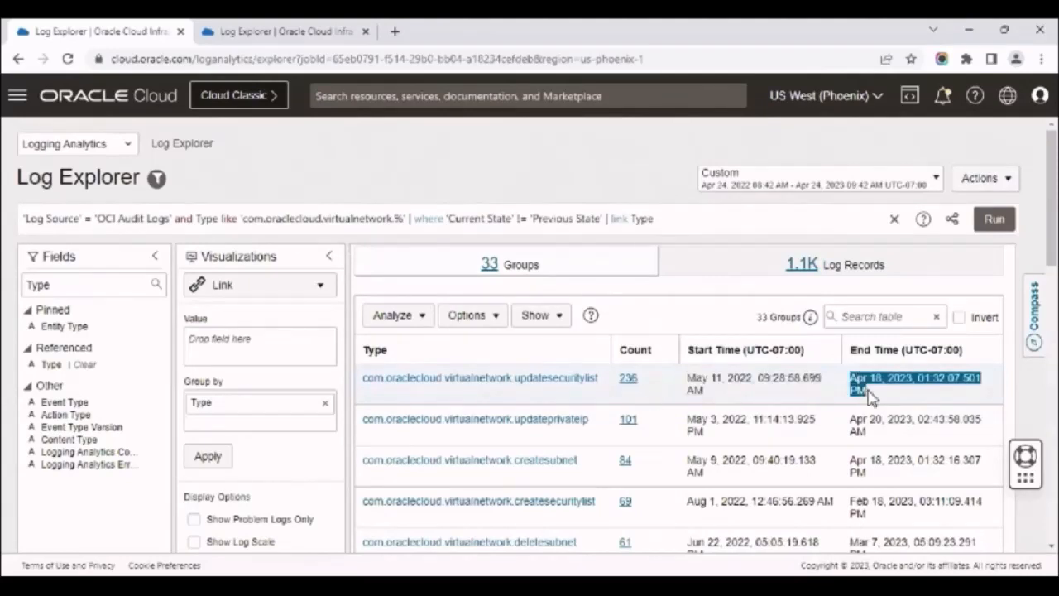
{"action": "left_click", "coordinate": [710, 446]}
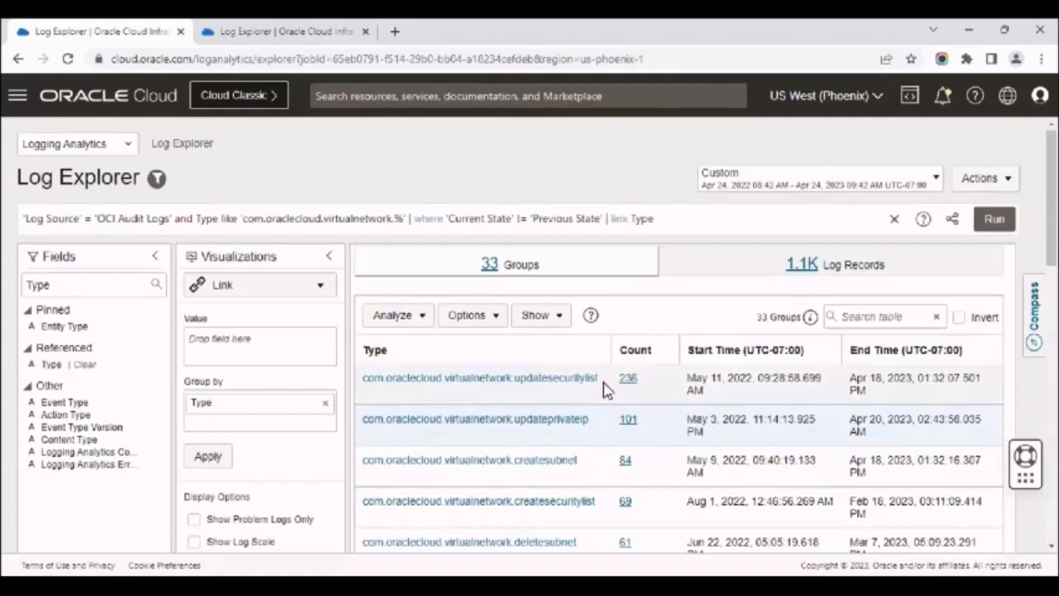
- Search the fields for "user name", add User Name to the Link grouping after Type and apply the change
{"action": "left_click", "coordinate": [51, 283]}
{"action": "double_click", "coordinate": [52, 283]}
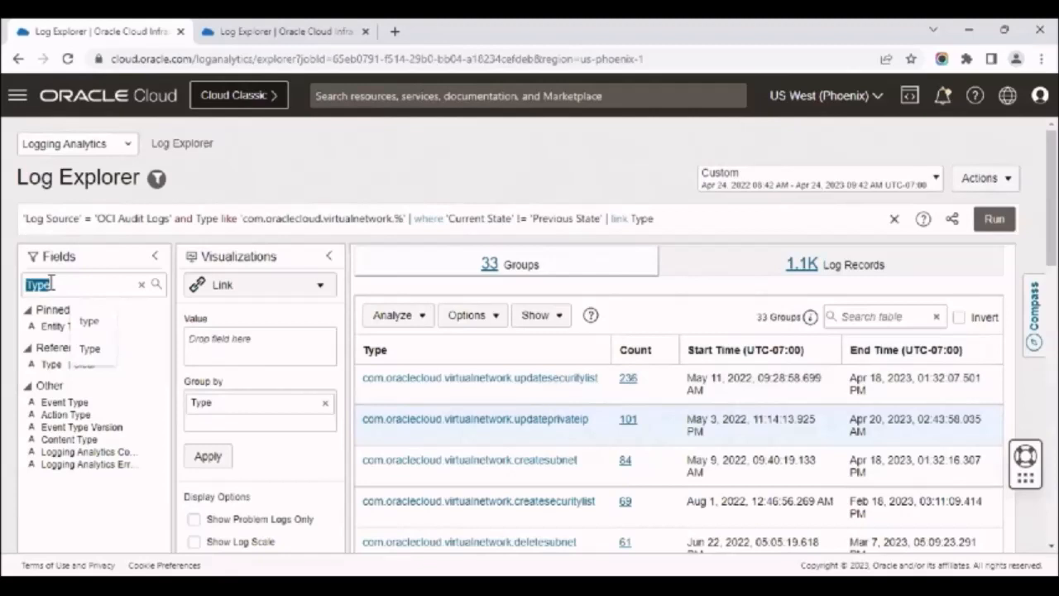
{"action": "type", "text": "user name"}
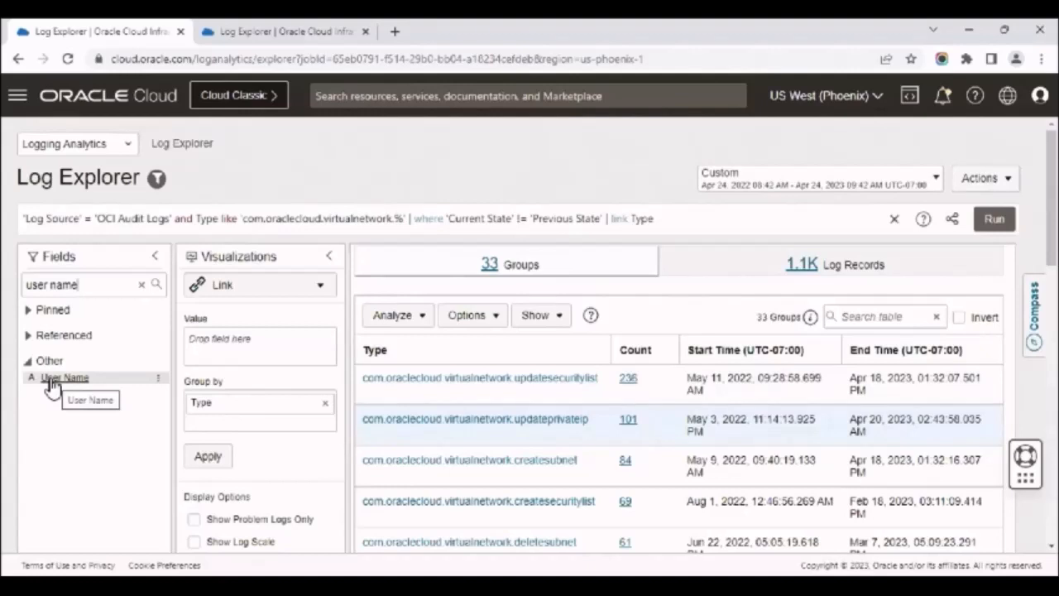
{"action": "left_click_drag", "start_coordinate": [51, 380], "coordinate": [199, 431]}
{"action": "left_click", "coordinate": [208, 480]}
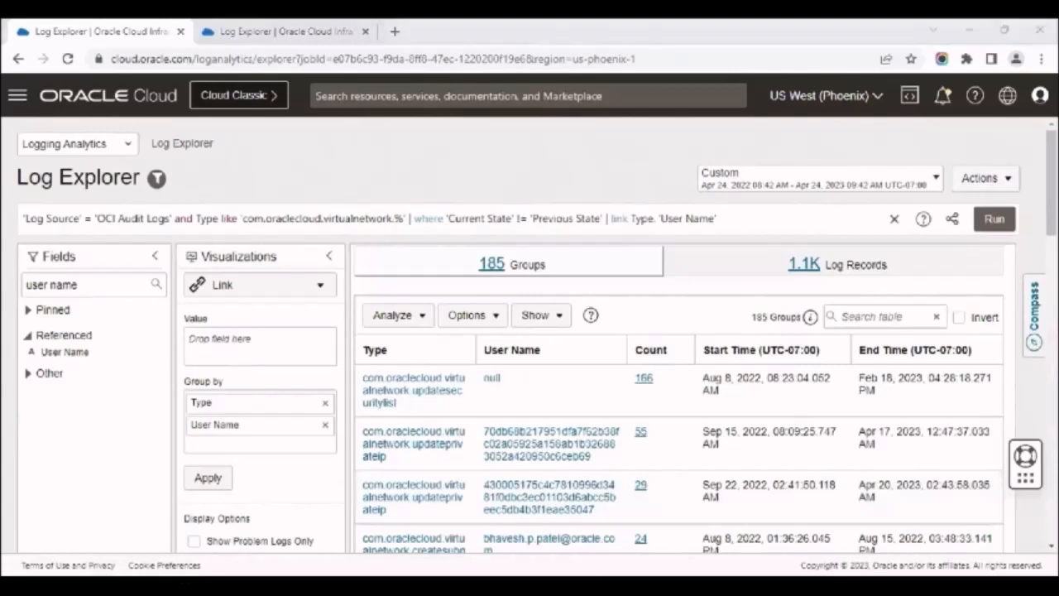
{"action": "left_click", "coordinate": [870, 504]}
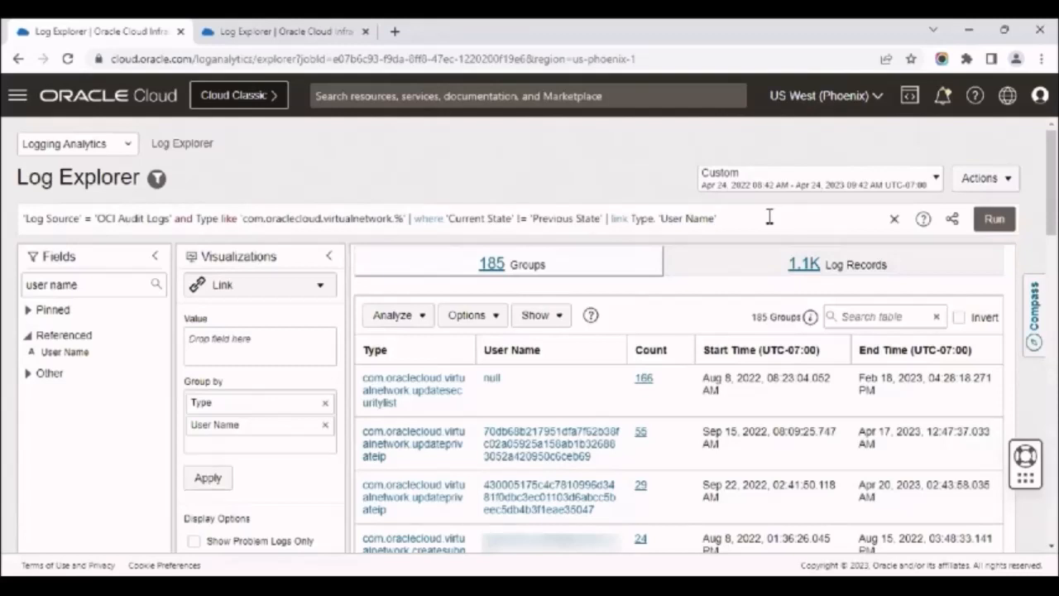
- Append a lookup on table 'Audit User Mapping' selecting User using 'User Name', remove the 'User Name' field and run the query
{"action": "type", "text": "| lookup table = 'Audit User Mapping' select User using 'User Name' | fields -'User Name'"}
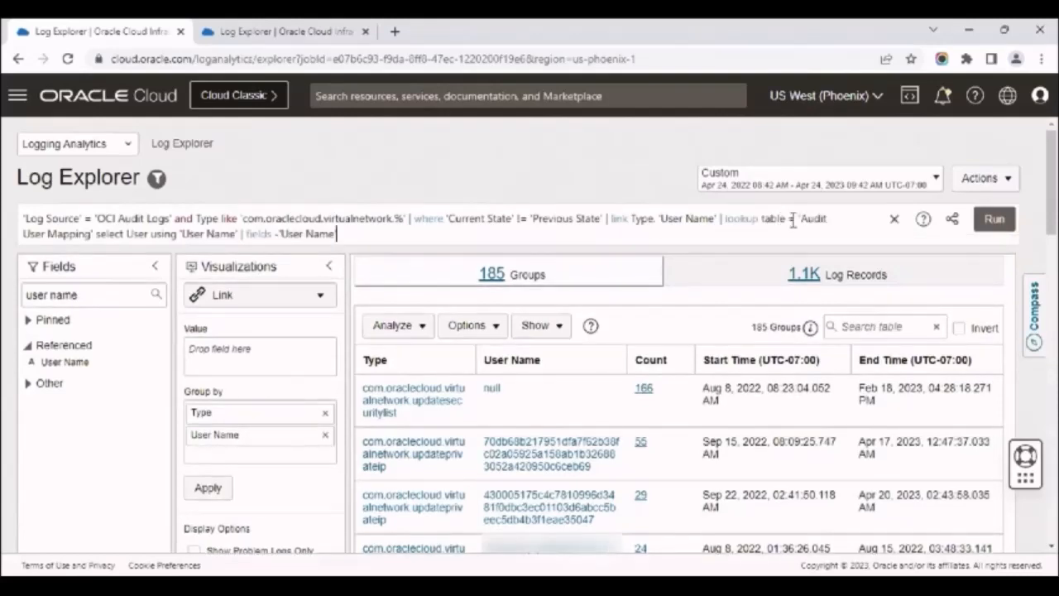
{"action": "left_click_drag", "start_coordinate": [795, 218], "coordinate": [92, 234]}
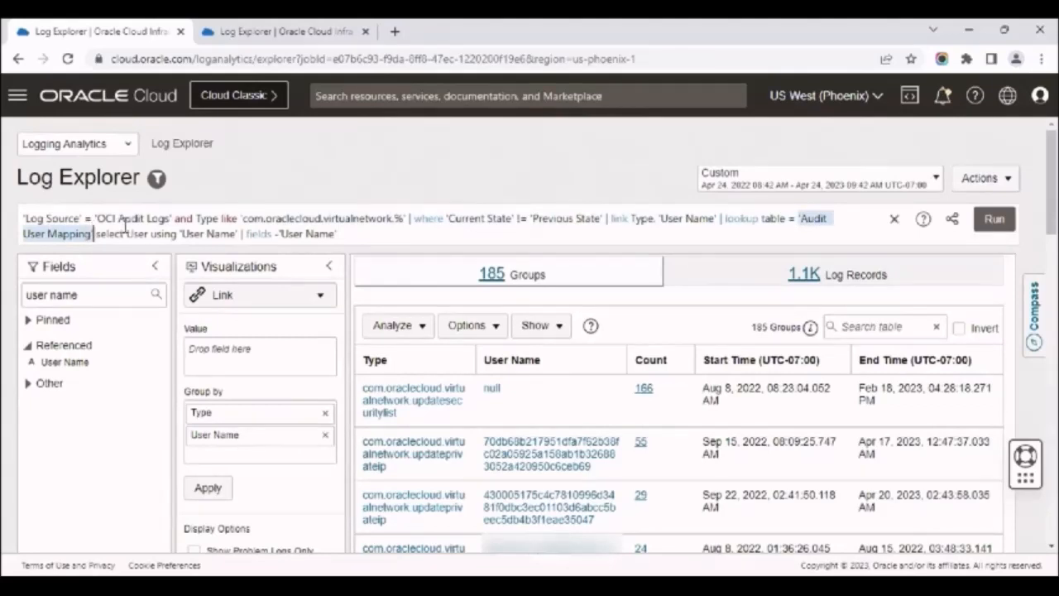
{"action": "left_click", "coordinate": [124, 232]}
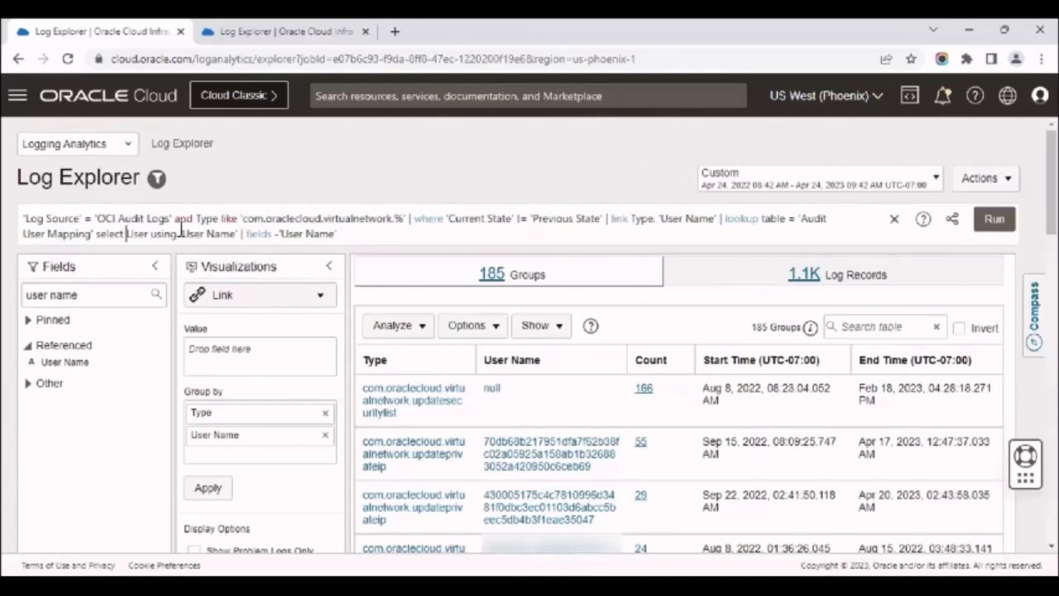
{"action": "left_click_drag", "start_coordinate": [175, 232], "coordinate": [237, 234]}
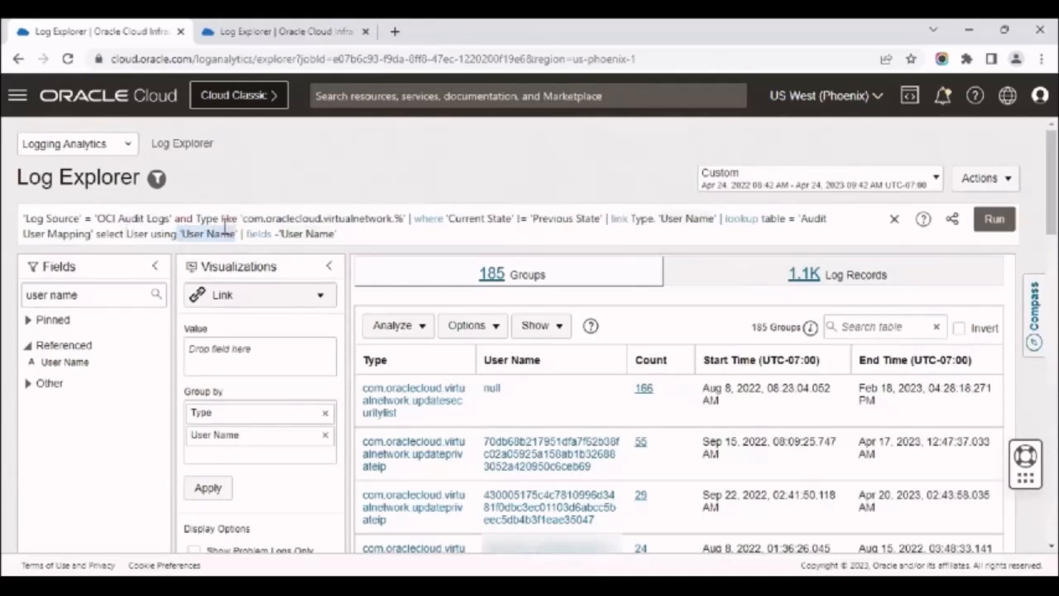
{"action": "left_click_drag", "start_coordinate": [126, 233], "coordinate": [150, 233]}
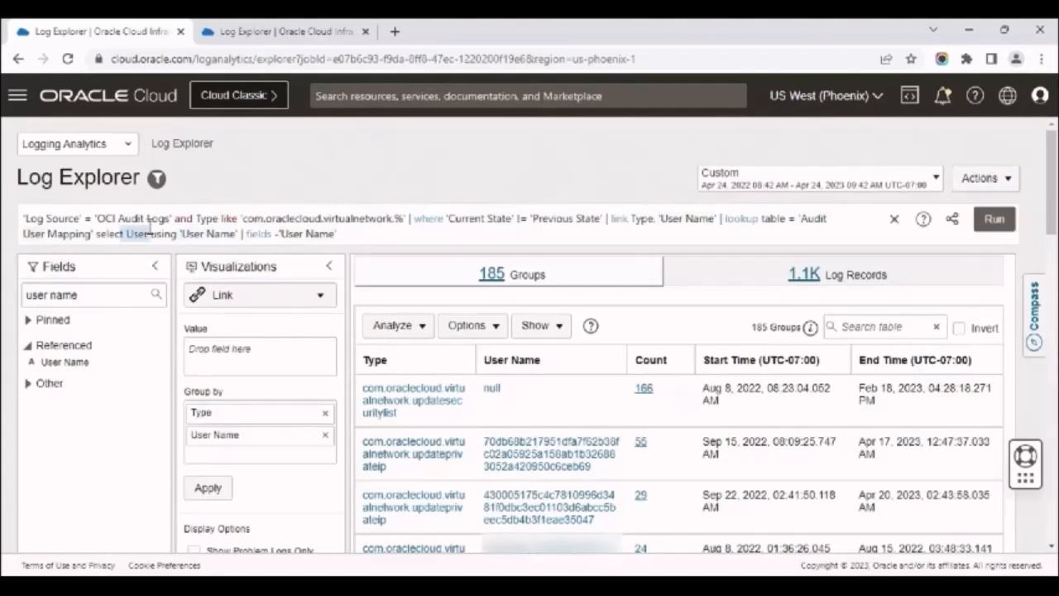
{"action": "left_click", "coordinate": [994, 219]}
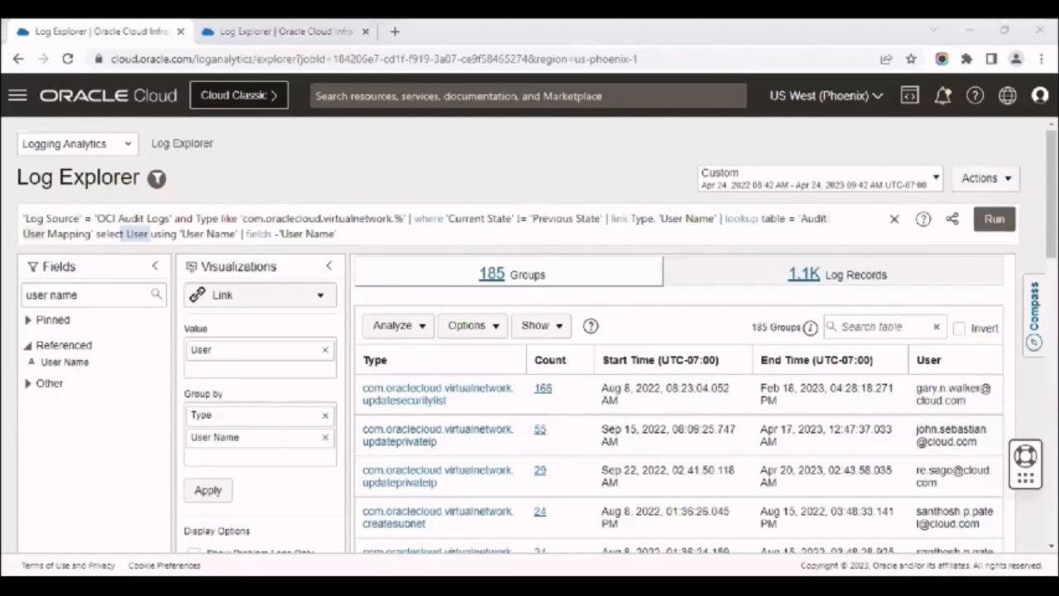
{"action": "left_click", "coordinate": [444, 430]}
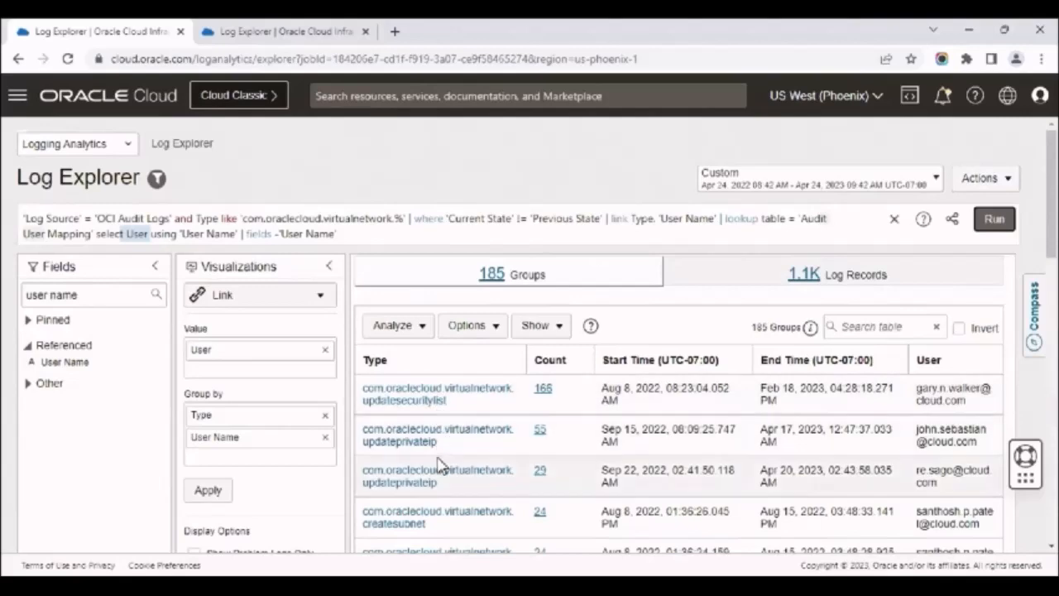
- Review the common query commands in the search help and close it
{"action": "left_click", "coordinate": [922, 218]}
{"action": "left_click", "coordinate": [619, 194]}
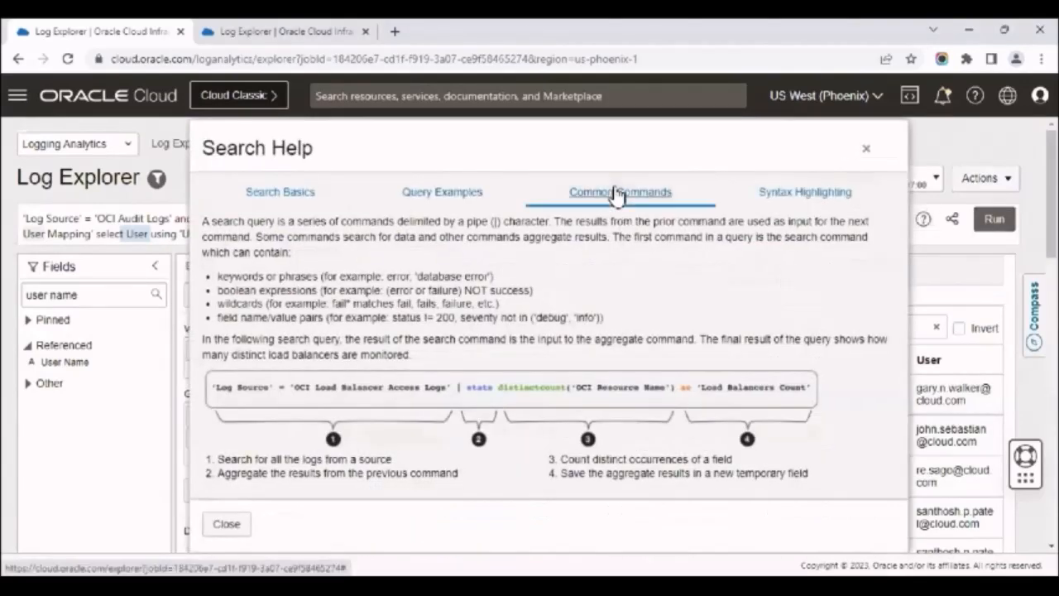
{"action": "scroll", "coordinate": [441, 374], "scroll_direction": "down", "scroll_amount": 4}
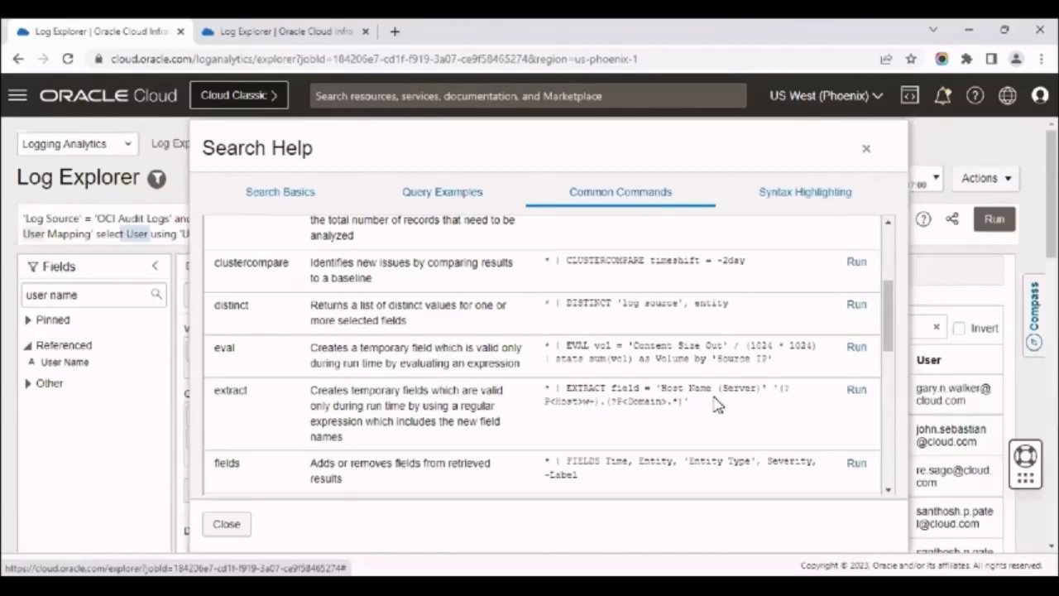
{"action": "left_click", "coordinate": [865, 149]}
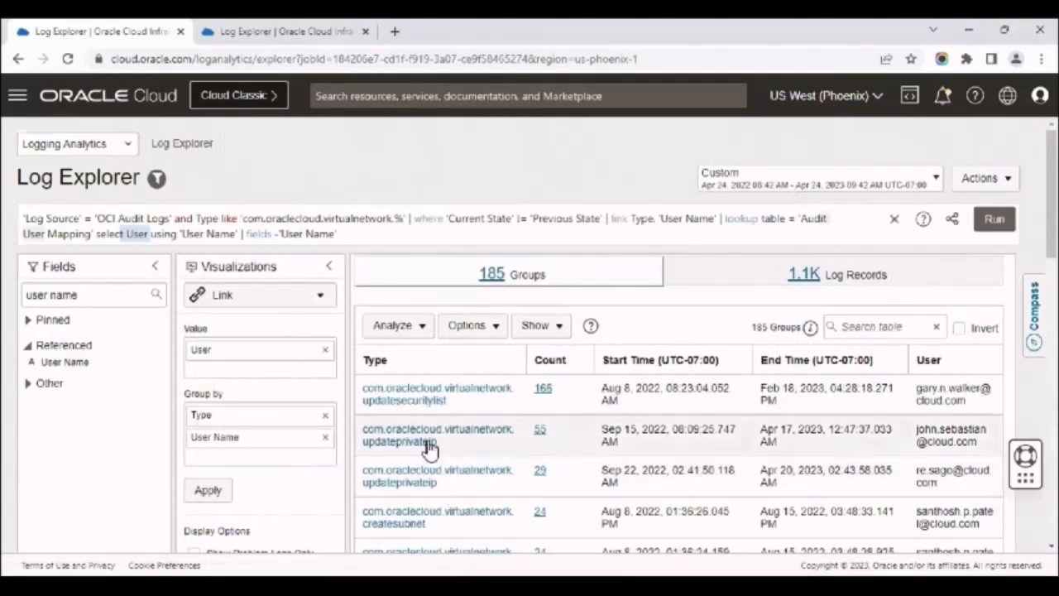
- Append a lookup on 'Audit API Names' selecting 'Action Type' as 'Change Type' and Description as Change using Type, remove Type and run the query
{"action": "left_click", "coordinate": [673, 224]}
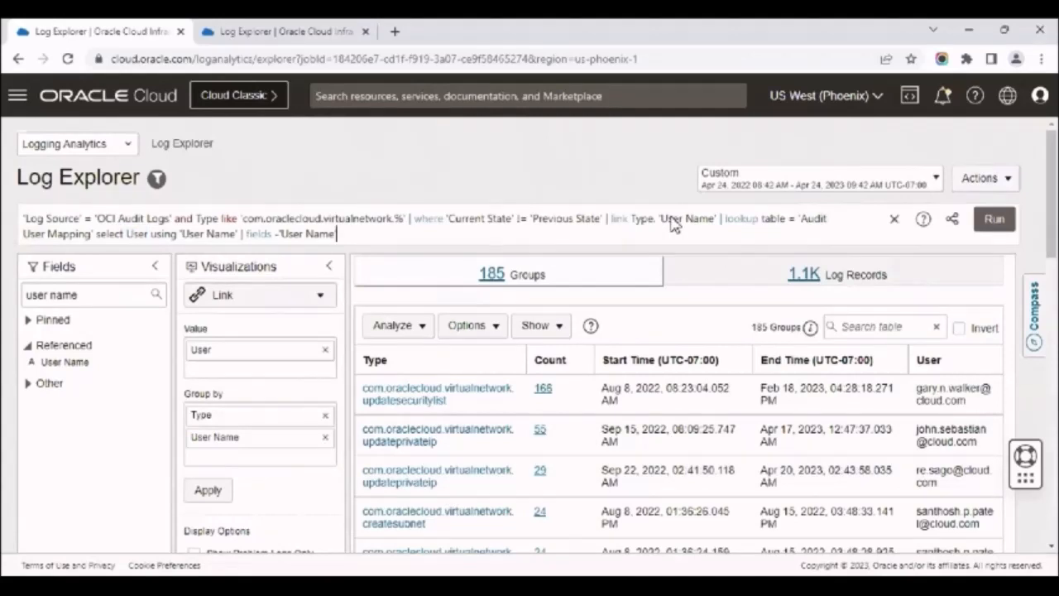
{"action": "type", "text": "| lookup table = 'Audit API Names' select 'Action Type' as 'Change Type', Description as Change using Type | fields -Type"}
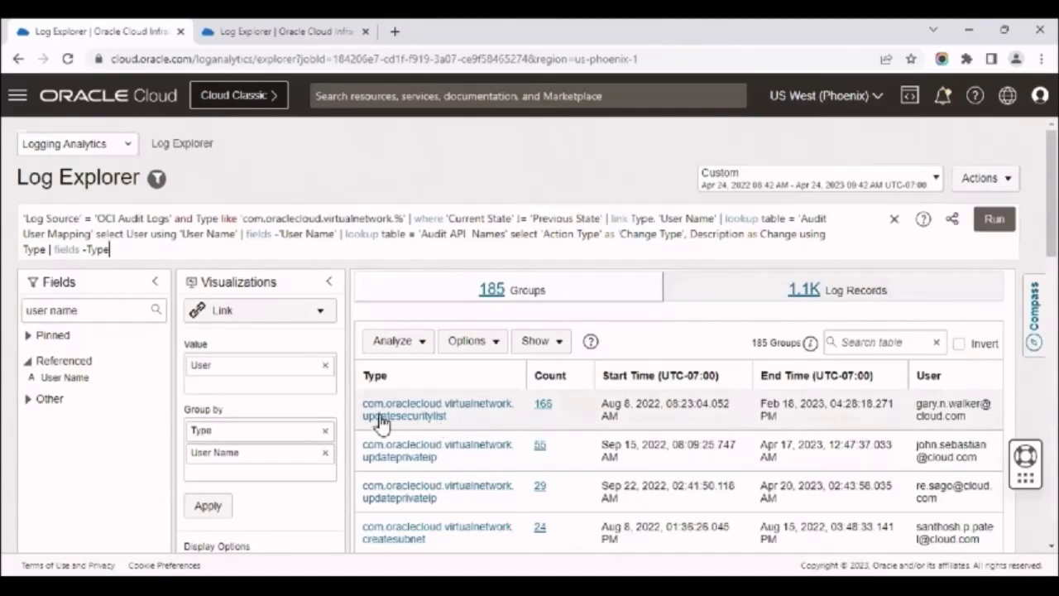
{"action": "left_click", "coordinate": [994, 222]}
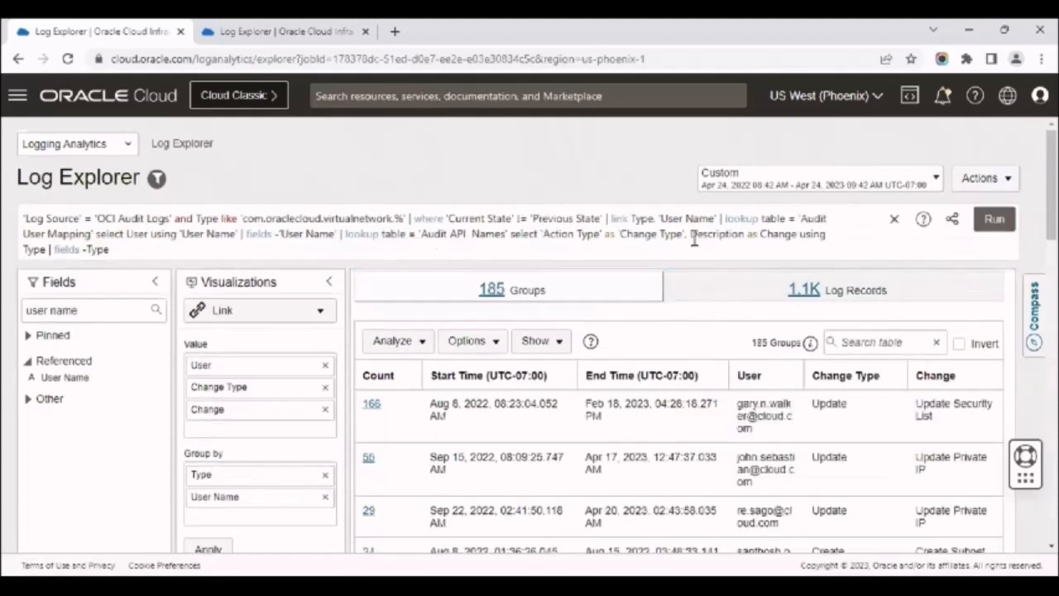
{"action": "left_click_drag", "start_coordinate": [402, 233], "coordinate": [521, 233]}
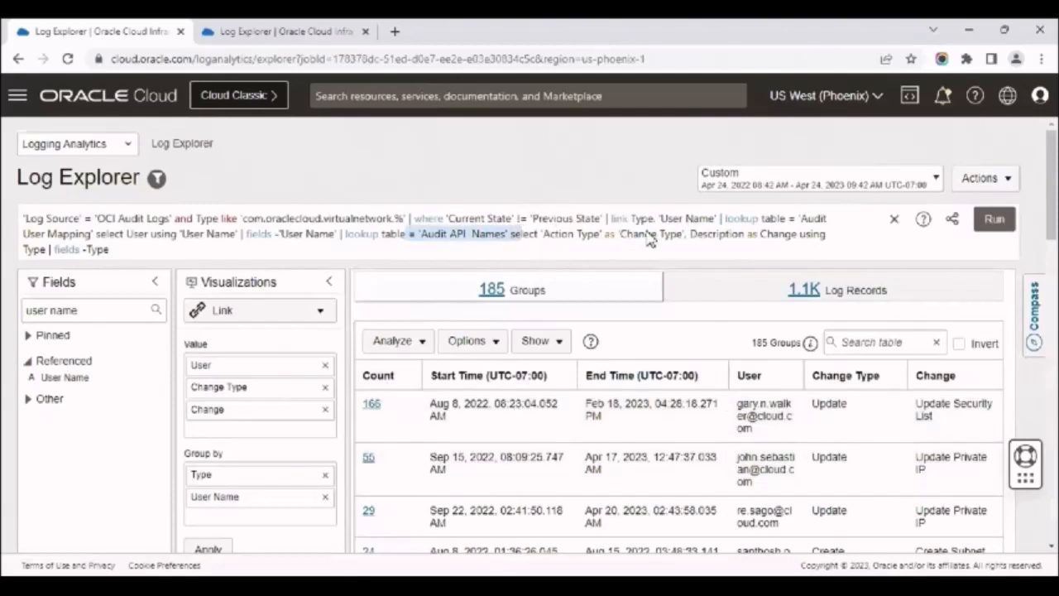
{"action": "left_click_drag", "start_coordinate": [621, 234], "coordinate": [682, 236]}
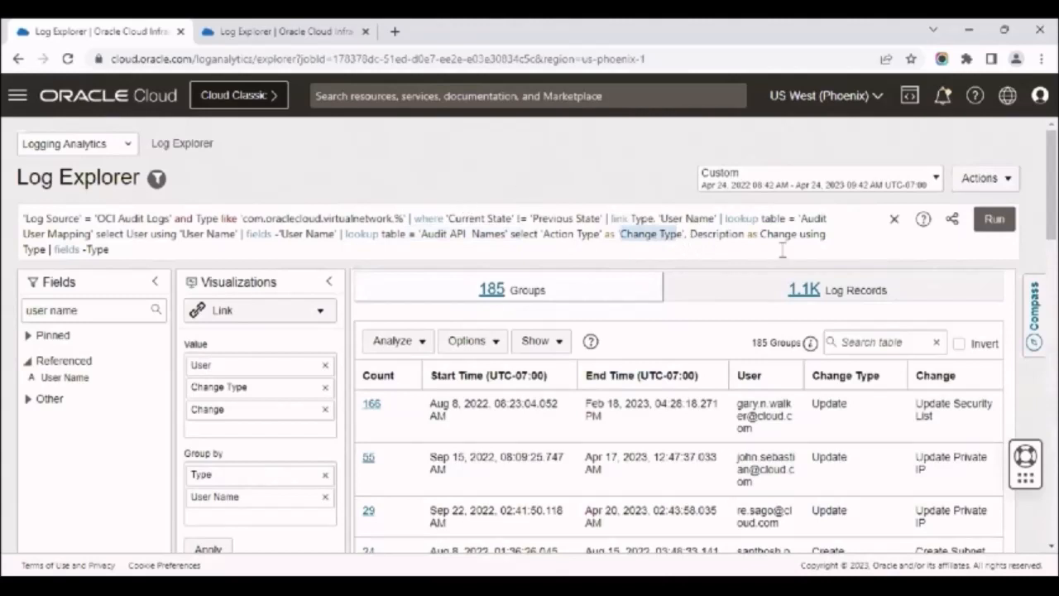
- Reorder the Link table columns so that User, Change Type and Change come before Count
{"action": "scroll", "coordinate": [576, 170], "scroll_direction": "down", "scroll_amount": 1}
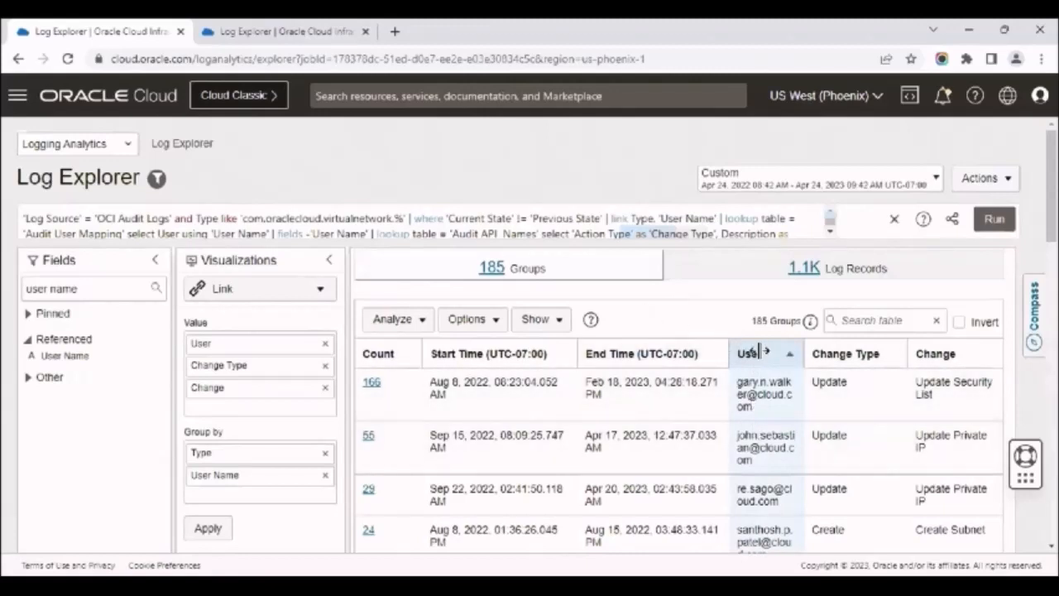
{"action": "left_click_drag", "start_coordinate": [759, 353], "coordinate": [377, 353]}
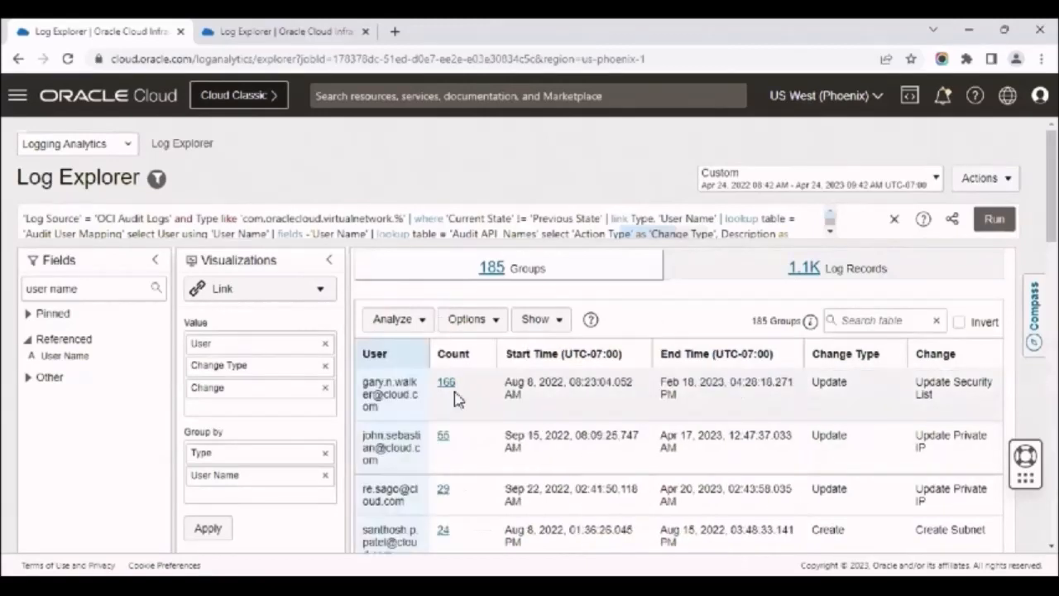
{"action": "left_click", "coordinate": [843, 354]}
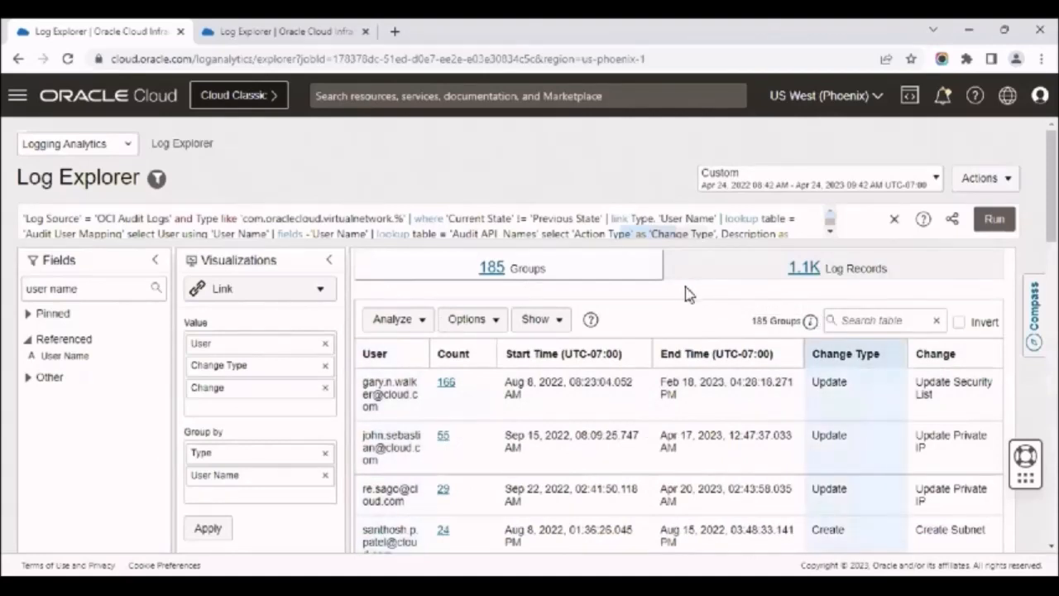
{"action": "left_click_drag", "start_coordinate": [831, 358], "coordinate": [434, 350]}
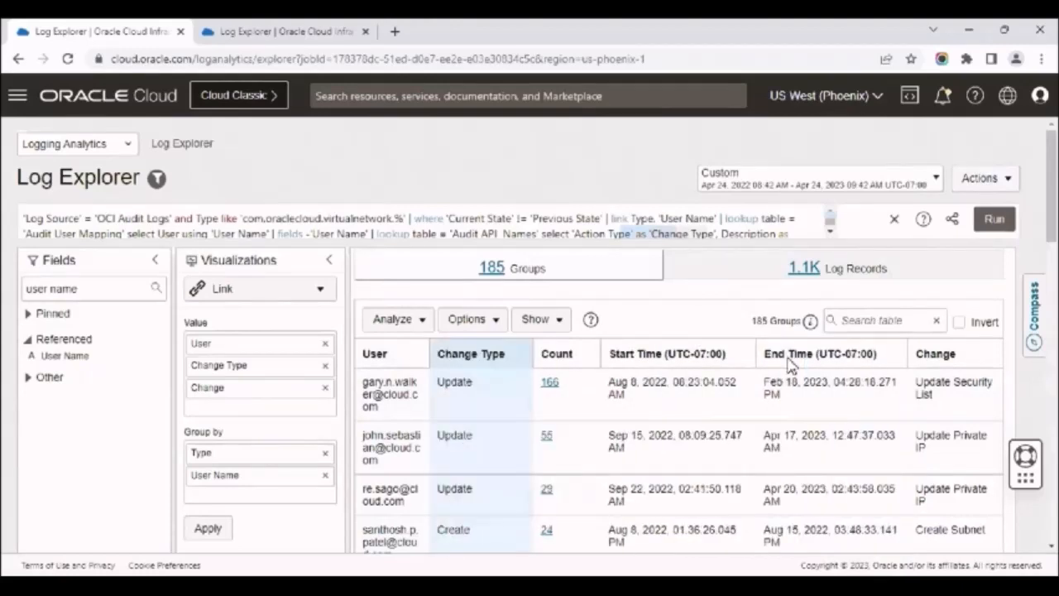
{"action": "left_click", "coordinate": [940, 362]}
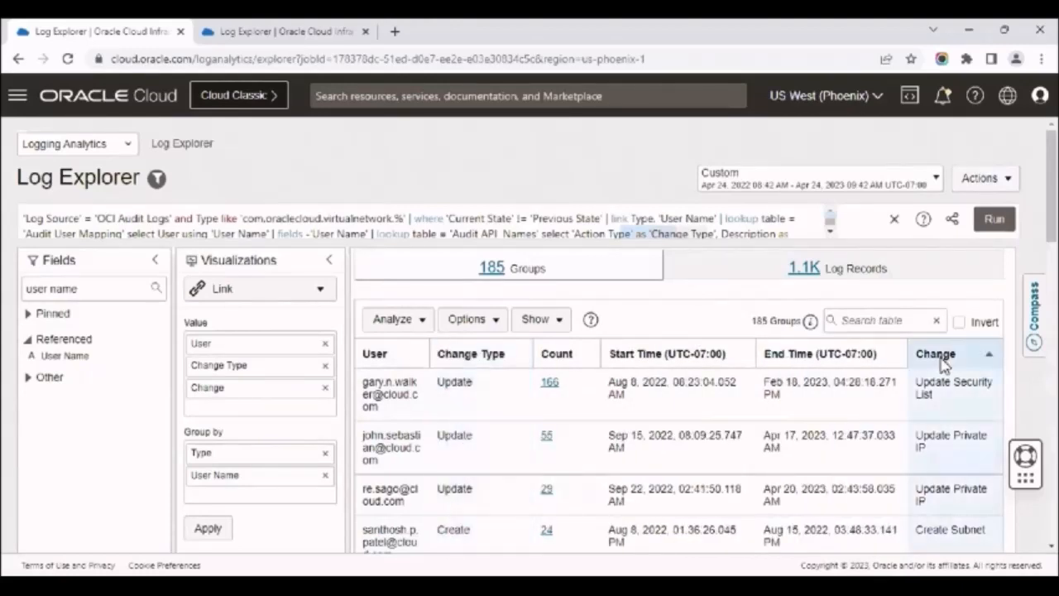
{"action": "left_click_drag", "start_coordinate": [941, 362], "coordinate": [548, 350]}
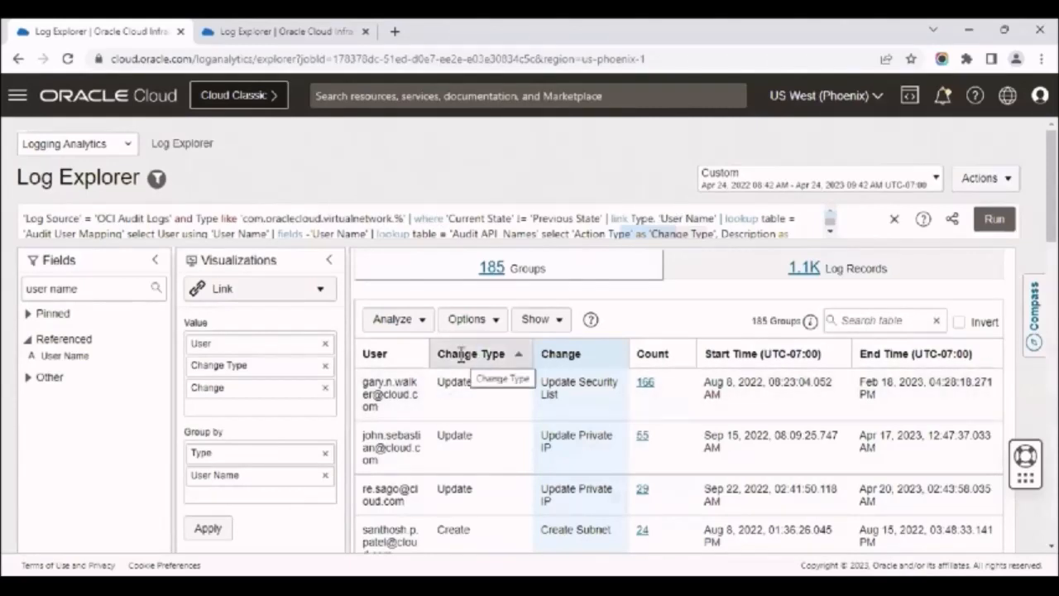
- Search the fields for "state", add Current State and Previous State to the Link grouping after User Name and apply the change
{"action": "triple_click", "coordinate": [86, 288]}
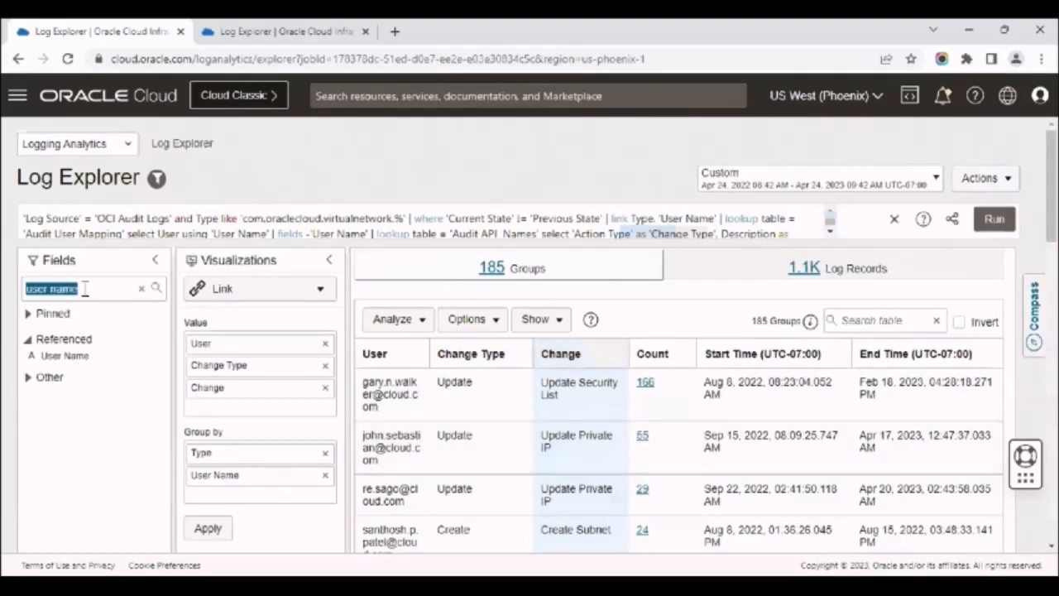
{"action": "type", "text": "state"}
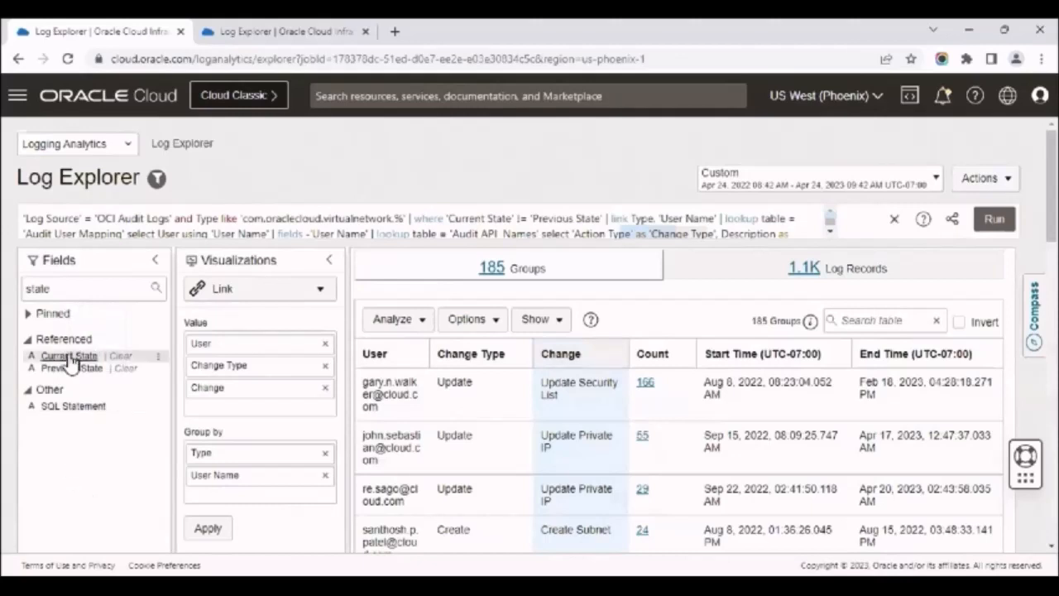
{"action": "left_click_drag", "start_coordinate": [71, 361], "coordinate": [199, 498]}
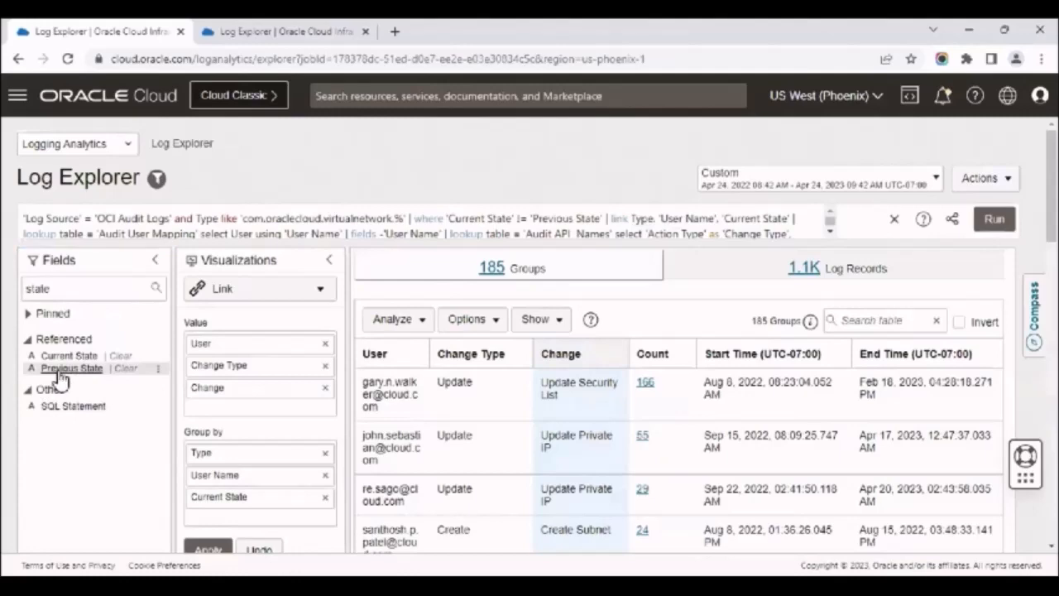
{"action": "left_click_drag", "start_coordinate": [59, 374], "coordinate": [199, 504]}
{"action": "scroll", "coordinate": [99, 503], "scroll_direction": "down", "scroll_amount": 3}
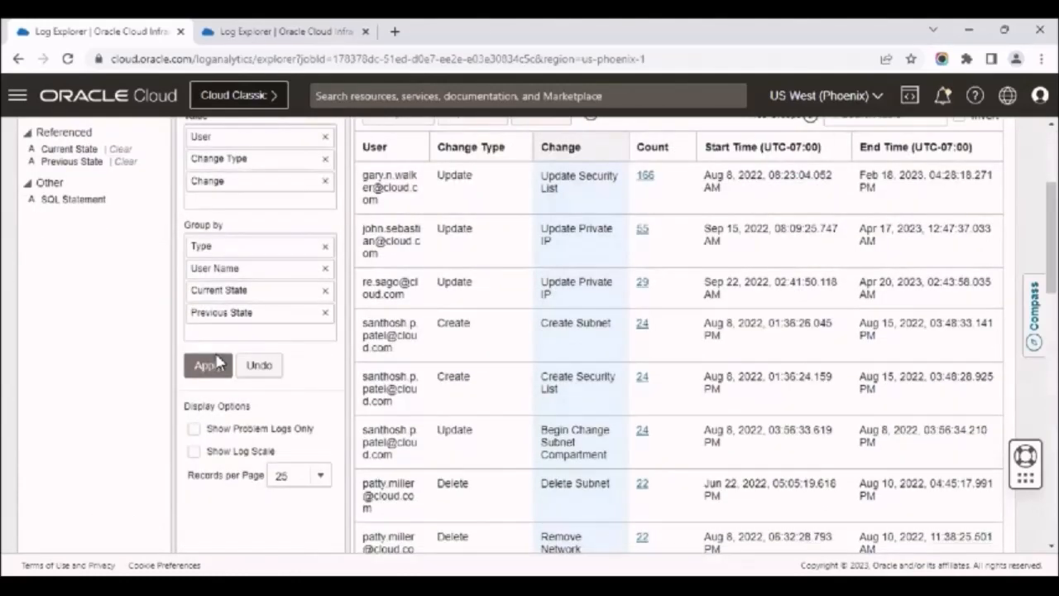
{"action": "left_click", "coordinate": [207, 368]}
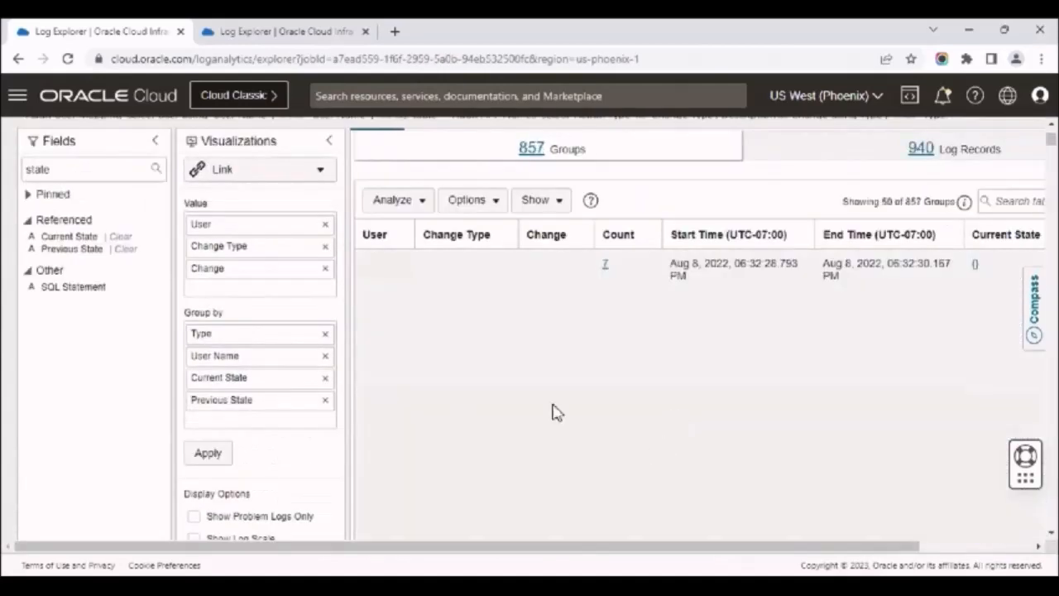
- Hide the Current State and Previous State columns in the Link table
{"action": "scroll", "coordinate": [501, 528], "scroll_direction": "right", "scroll_amount": 3}
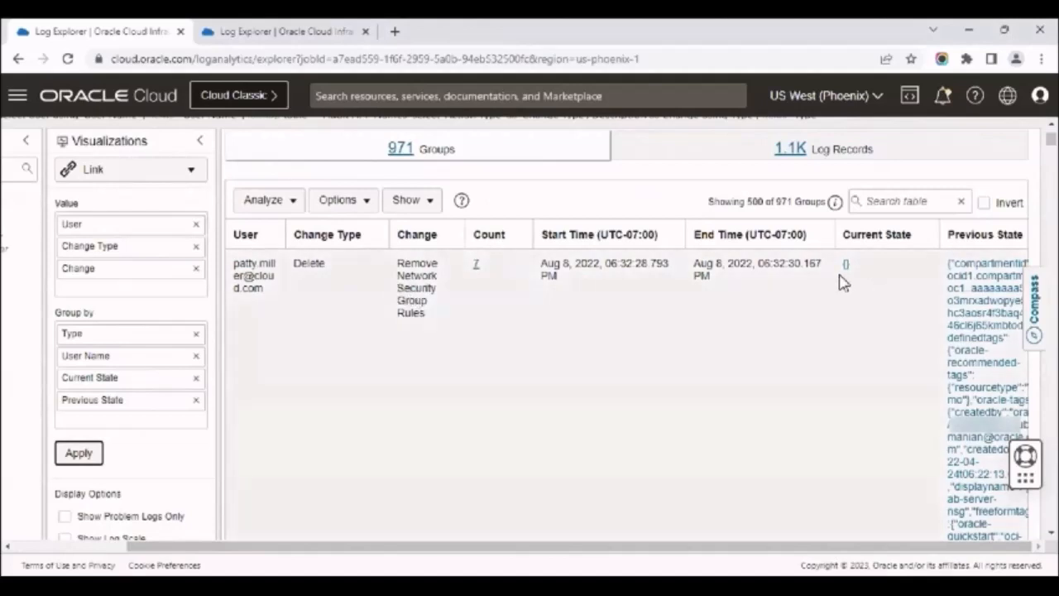
{"action": "left_click_drag", "start_coordinate": [839, 270], "coordinate": [844, 270]}
{"action": "left_click", "coordinate": [855, 296]}
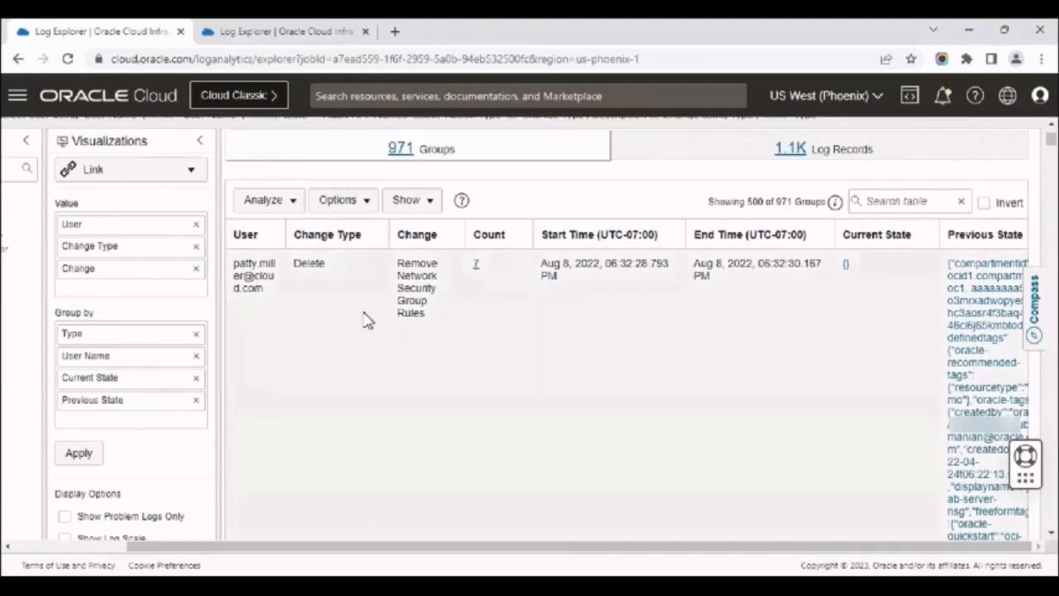
{"action": "scroll", "coordinate": [370, 499], "scroll_direction": "up", "scroll_amount": 3}
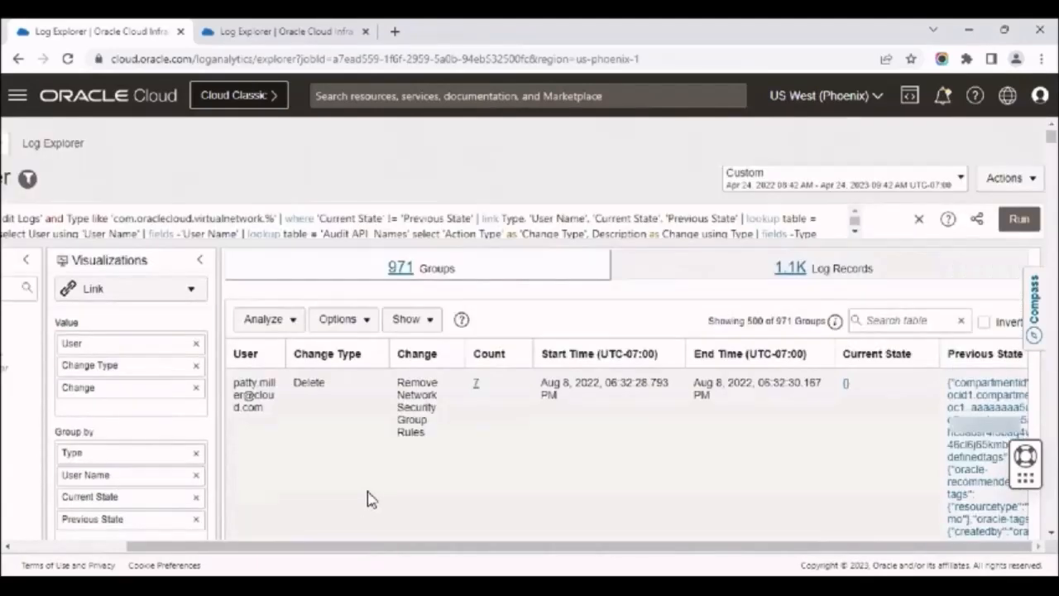
{"action": "left_click", "coordinate": [341, 323]}
{"action": "mouse_move", "coordinate": [355, 345]}
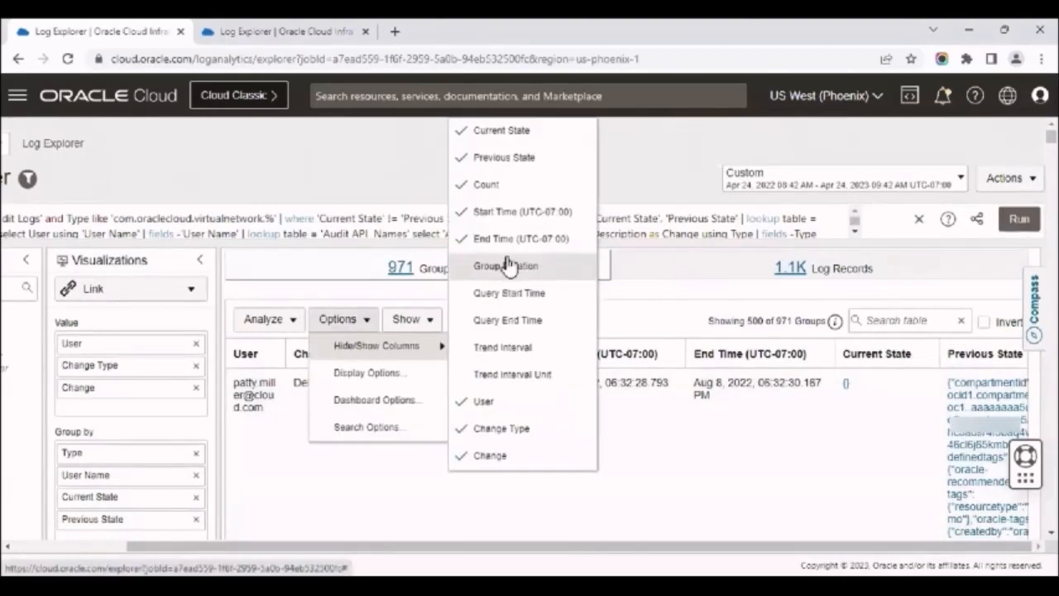
{"action": "left_click", "coordinate": [522, 133]}
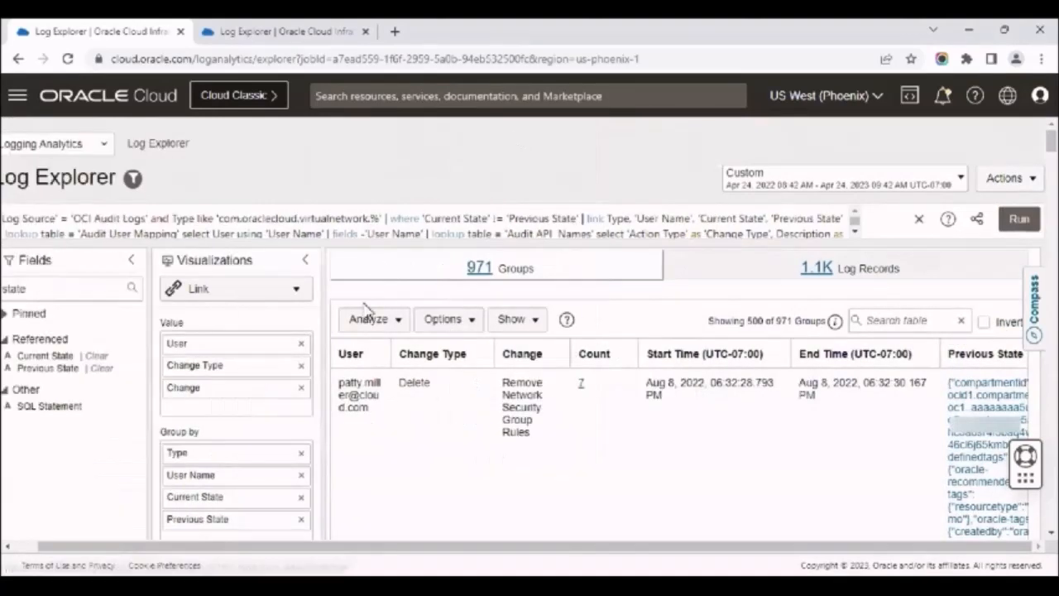
{"action": "left_click", "coordinate": [438, 322]}
{"action": "mouse_move", "coordinate": [450, 345]}
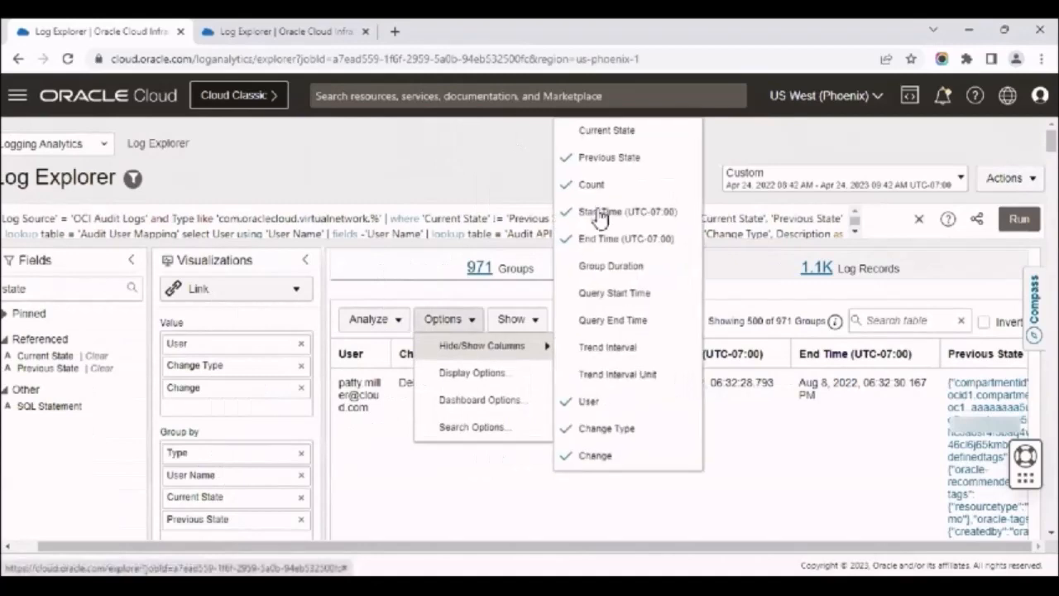
{"action": "left_click", "coordinate": [615, 167]}
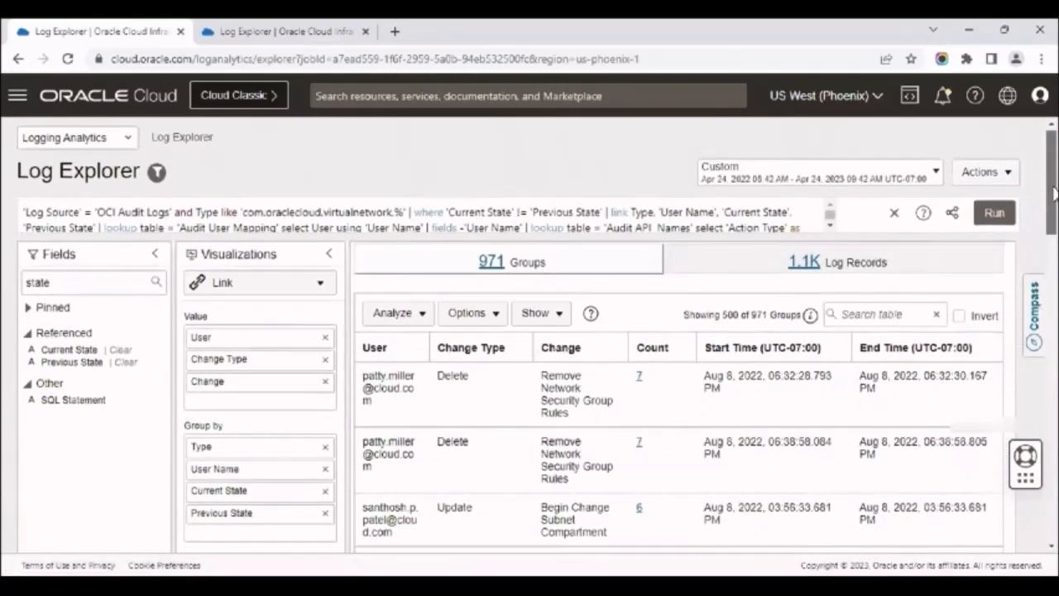
{"action": "left_click_drag", "start_coordinate": [1053, 183], "coordinate": [1053, 198]}
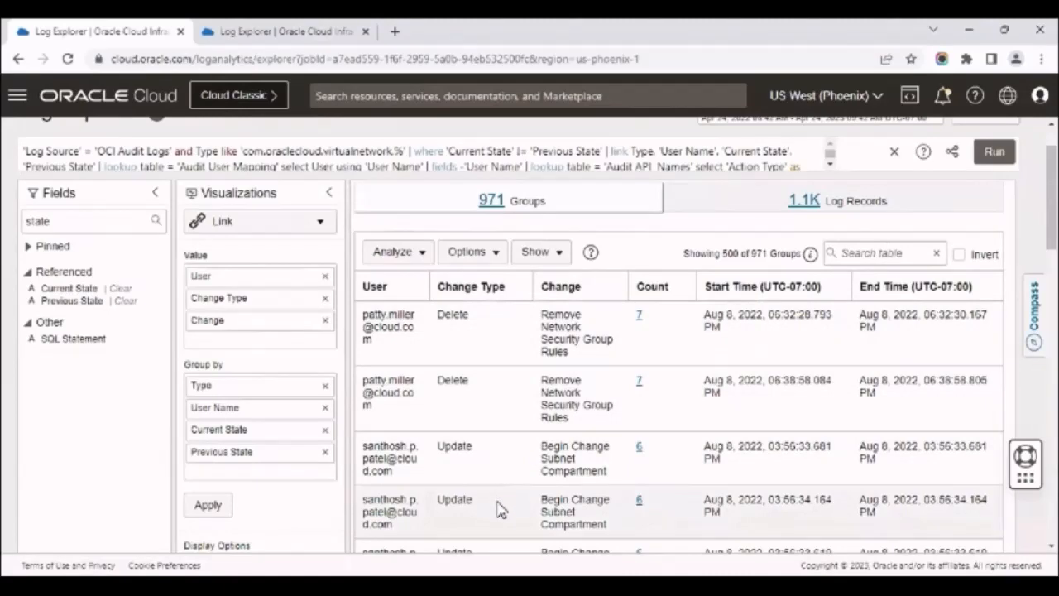
{"action": "scroll", "coordinate": [501, 509], "scroll_direction": "down", "scroll_amount": 3}
{"action": "scroll", "coordinate": [501, 509], "scroll_direction": "up", "scroll_amount": 3}
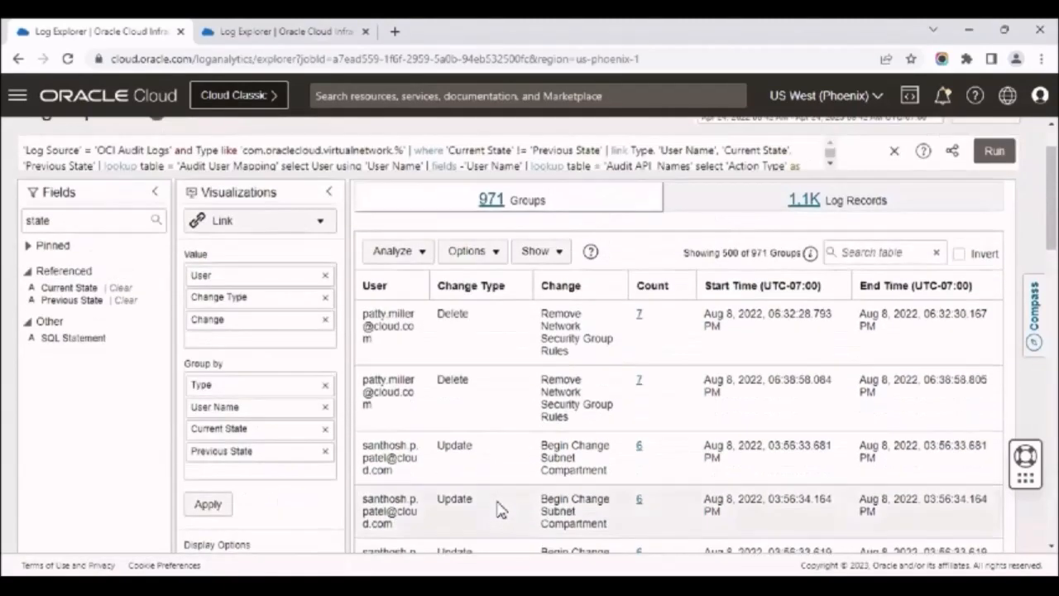
- Start a new Analyze chart for the Link results and title it 'Audit Change Analysis'
{"action": "scroll", "coordinate": [501, 508], "scroll_direction": "up", "scroll_amount": 1}
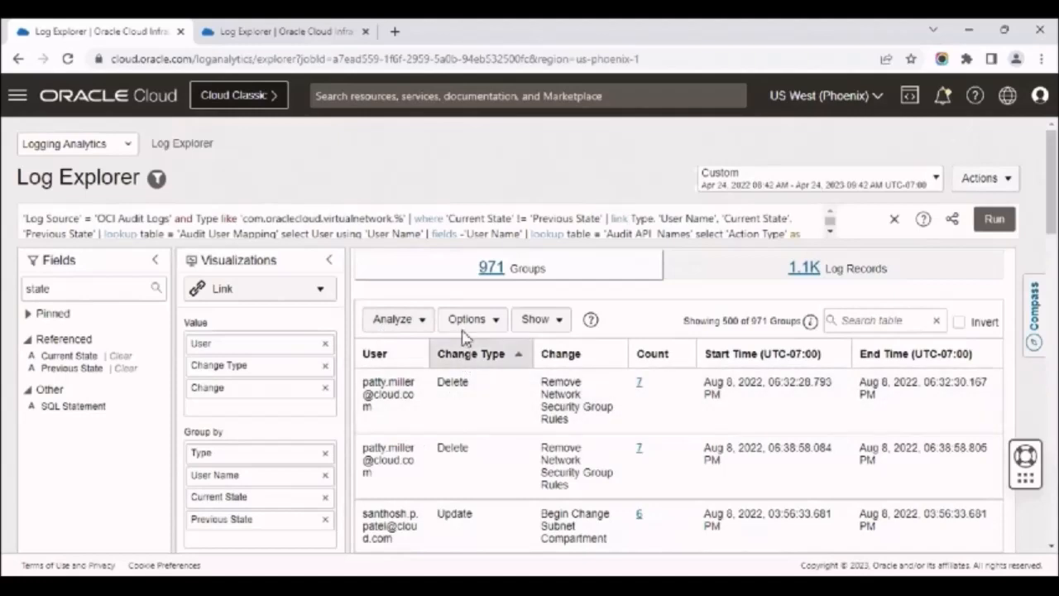
{"action": "left_click", "coordinate": [399, 322]}
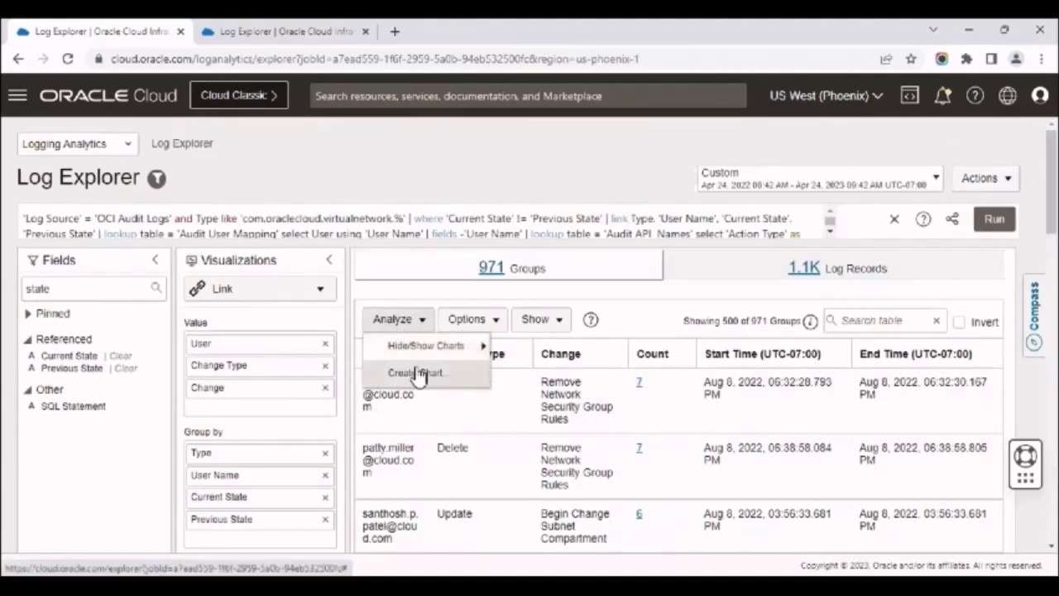
{"action": "left_click", "coordinate": [429, 374]}
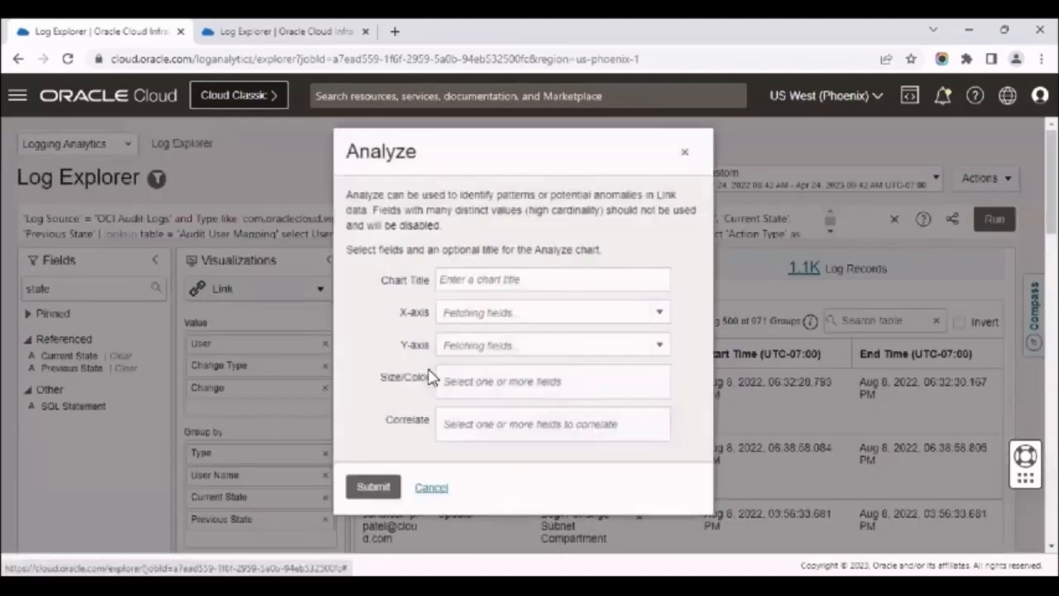
{"action": "left_click_drag", "start_coordinate": [466, 151], "coordinate": [673, 115]}
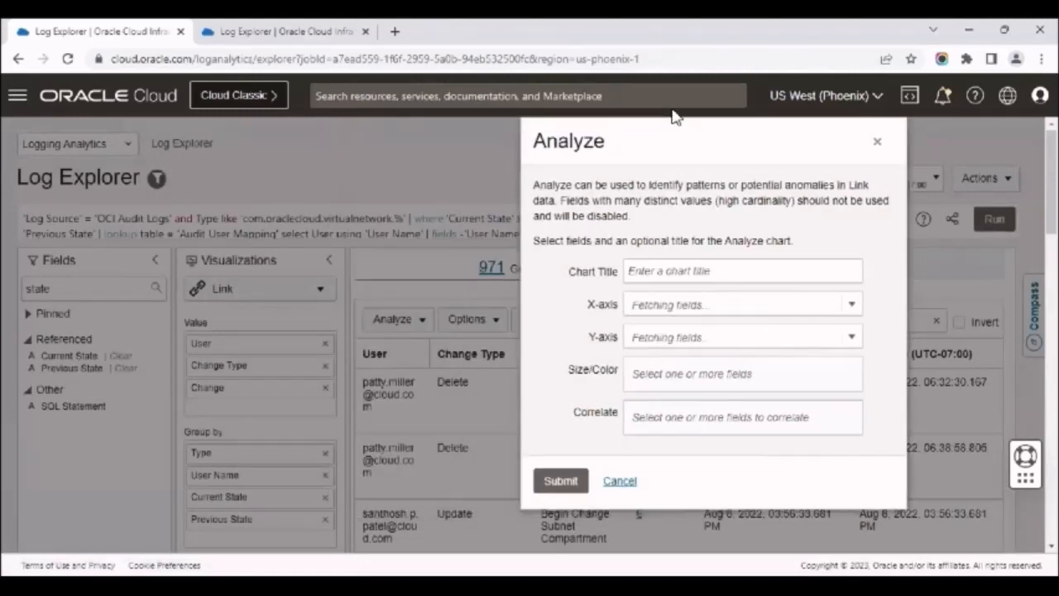
{"action": "left_click", "coordinate": [632, 271]}
{"action": "left_click", "coordinate": [727, 307]}
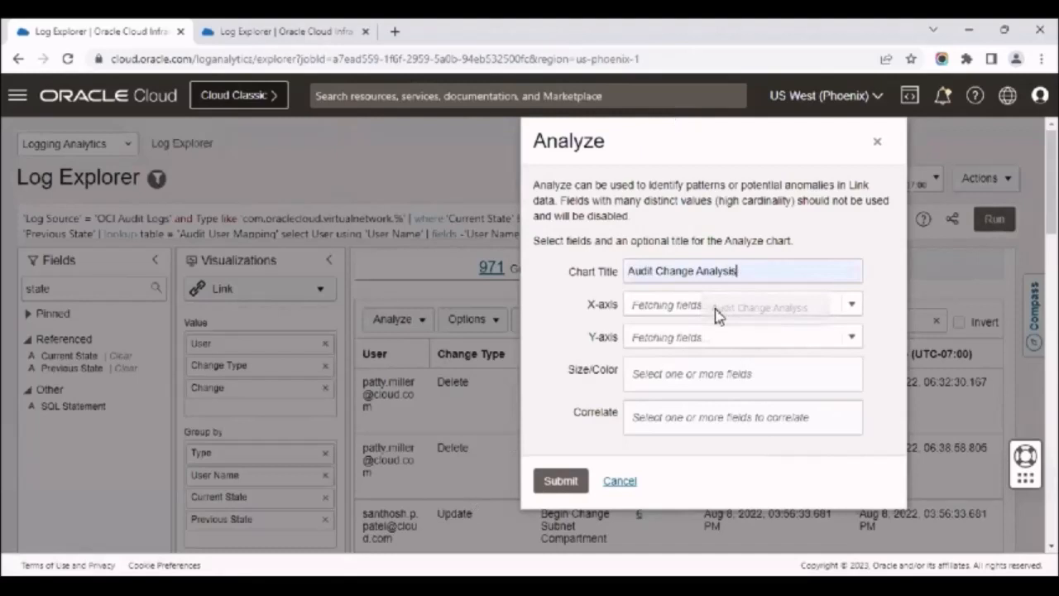
- Set the chart's X-axis to Change Type and create the chart
{"action": "left_click", "coordinate": [660, 305]}
{"action": "type", "text": "change"}
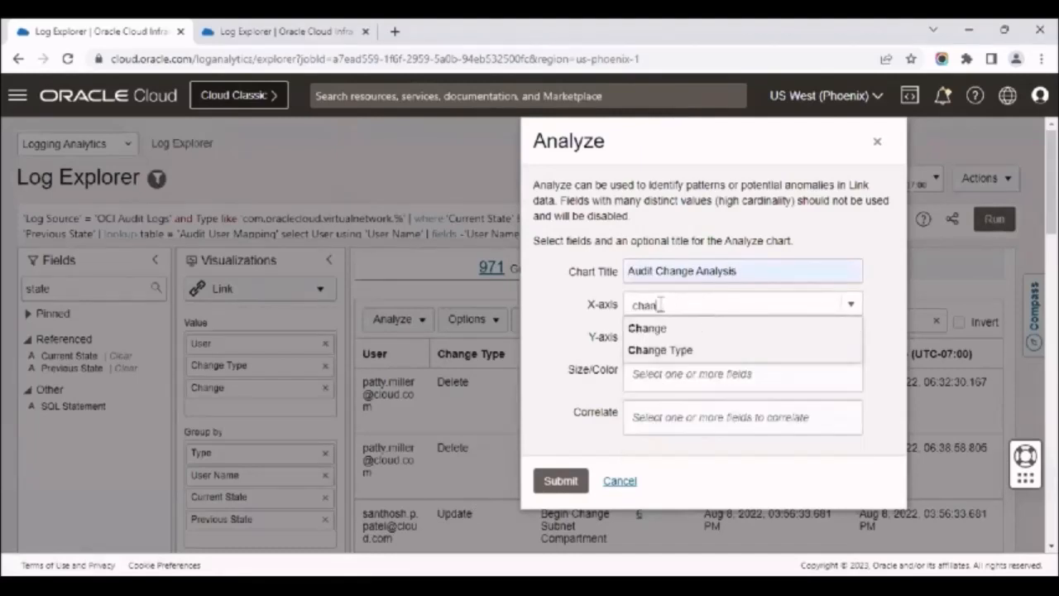
{"action": "left_click", "coordinate": [674, 352]}
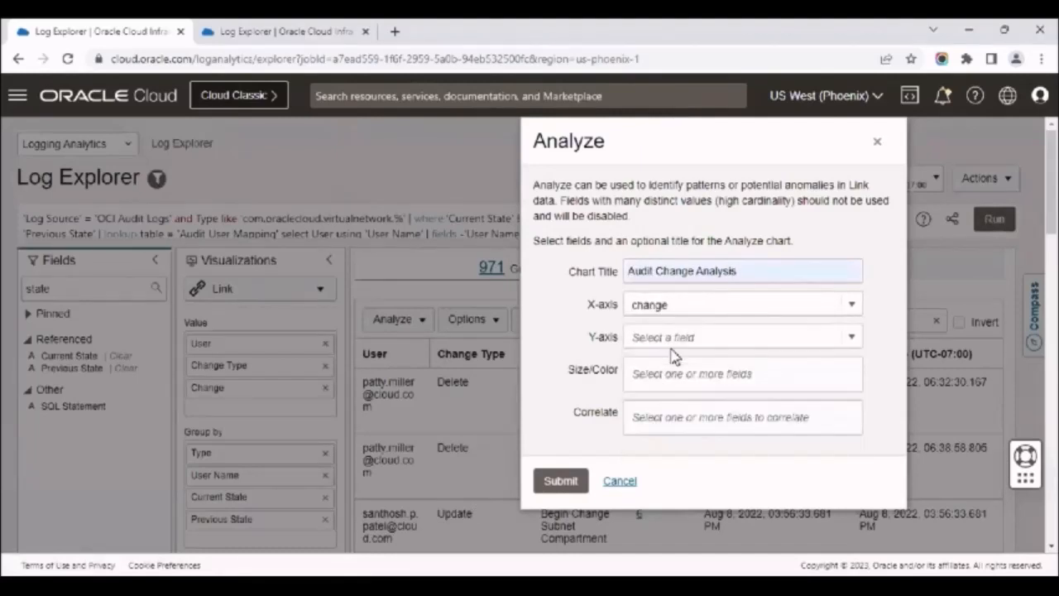
{"action": "left_click", "coordinate": [672, 304]}
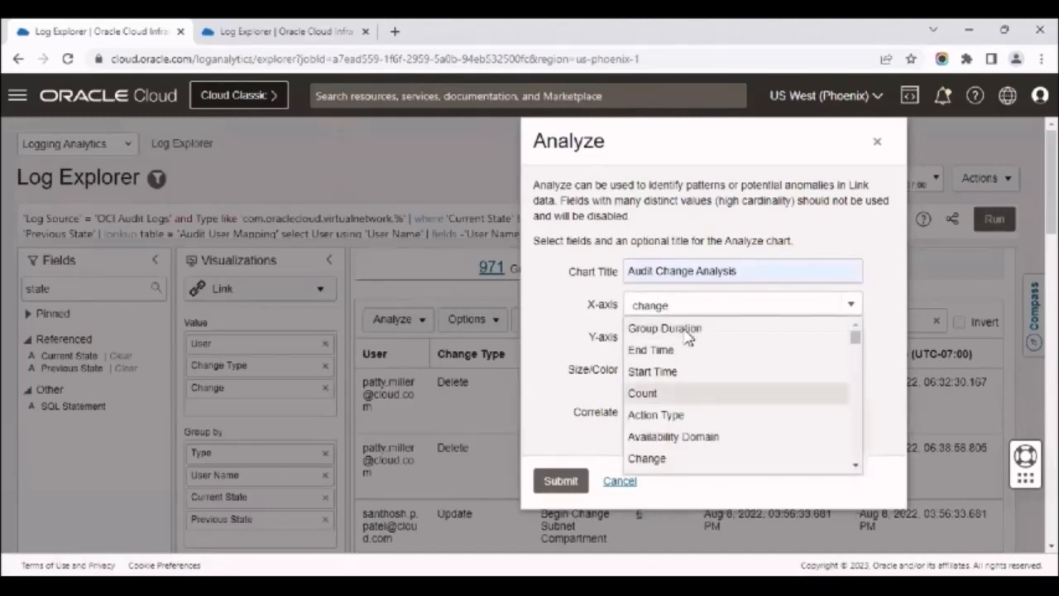
{"action": "type", "text": "ty"}
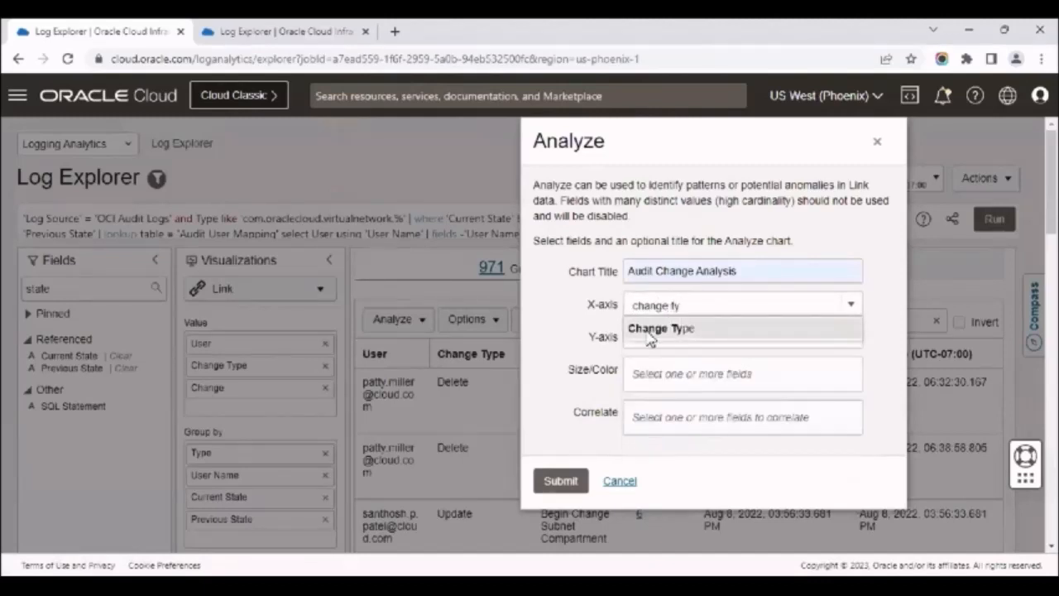
{"action": "left_click", "coordinate": [650, 329]}
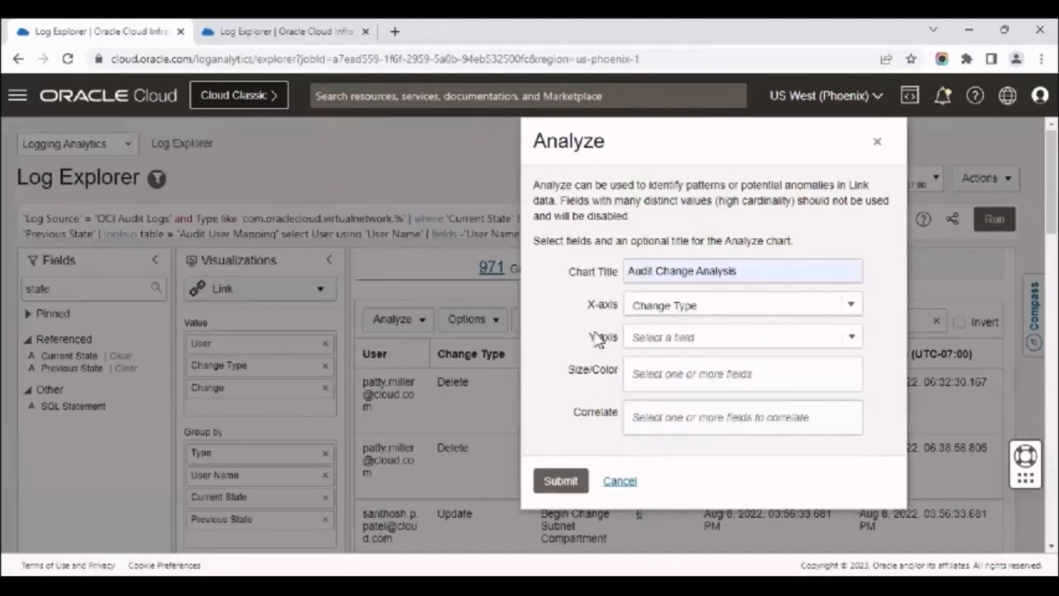
{"action": "left_click", "coordinate": [562, 482]}
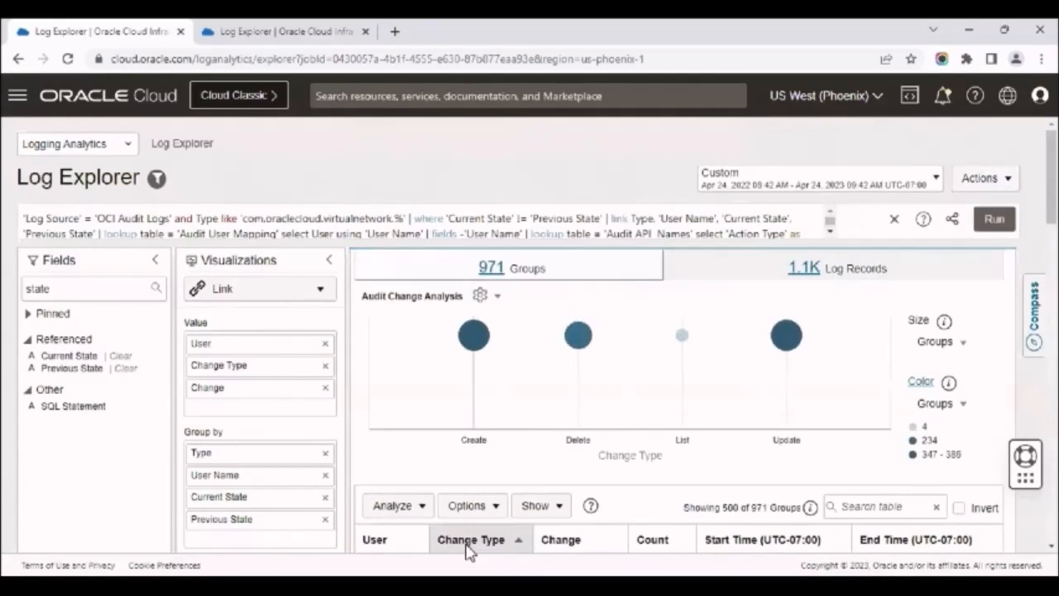
- Inspect the Audit Change Analysis bubbles, then color them by Change Type and keep their size based on Groups
{"action": "left_click_drag", "start_coordinate": [1051, 182], "coordinate": [1051, 196]}
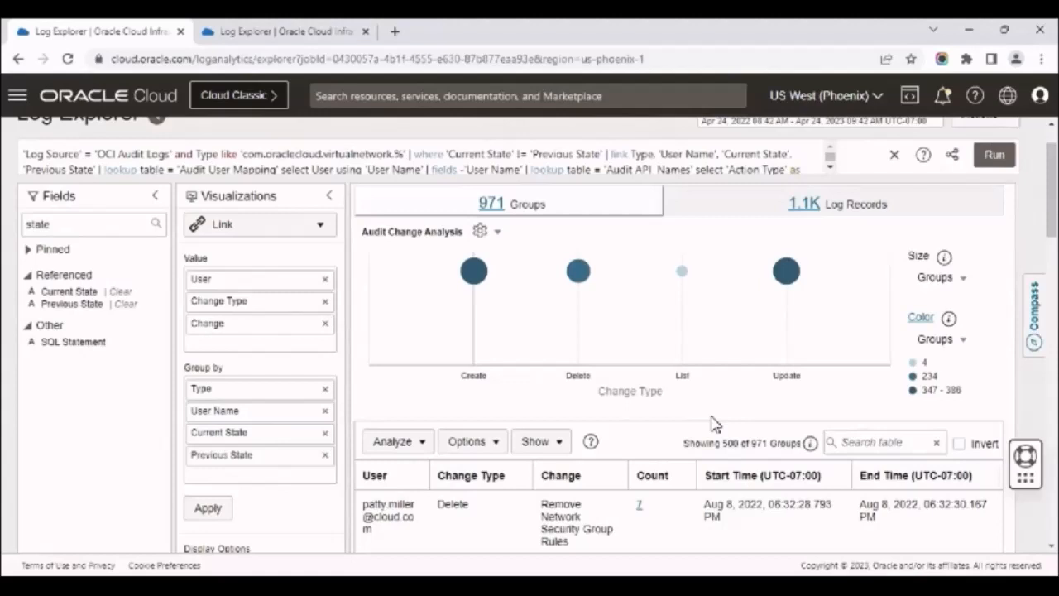
{"action": "mouse_move", "coordinate": [462, 281]}
{"action": "mouse_move", "coordinate": [584, 286]}
{"action": "mouse_move", "coordinate": [676, 281]}
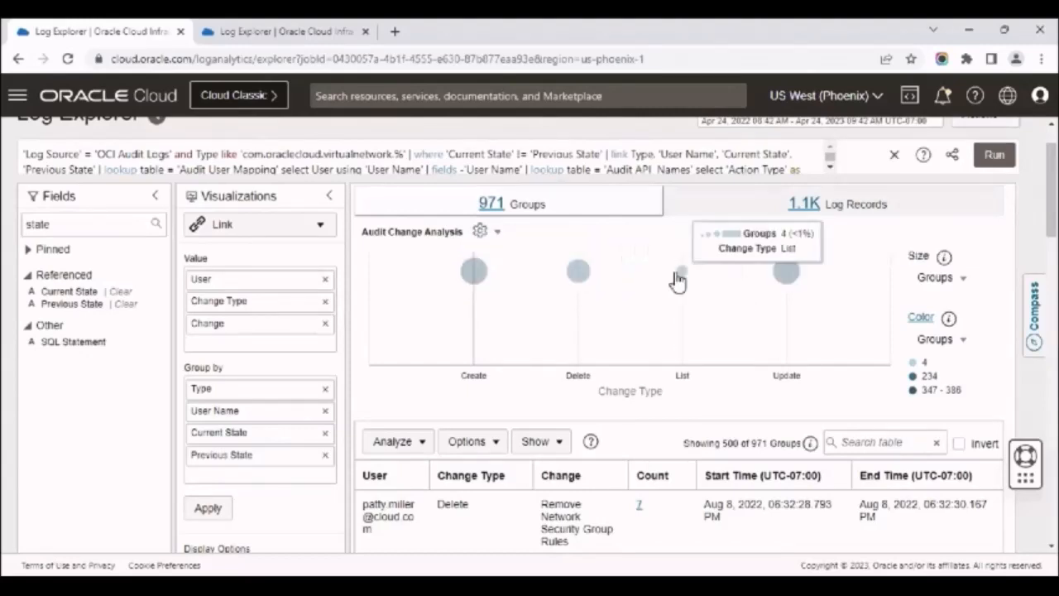
{"action": "left_click", "coordinate": [946, 346]}
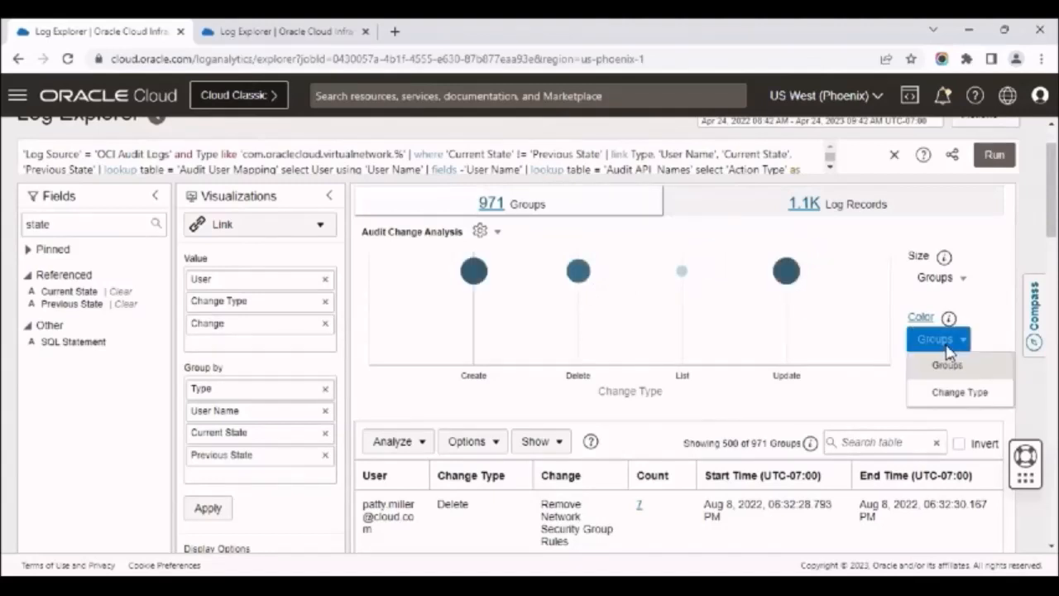
{"action": "left_click", "coordinate": [954, 393]}
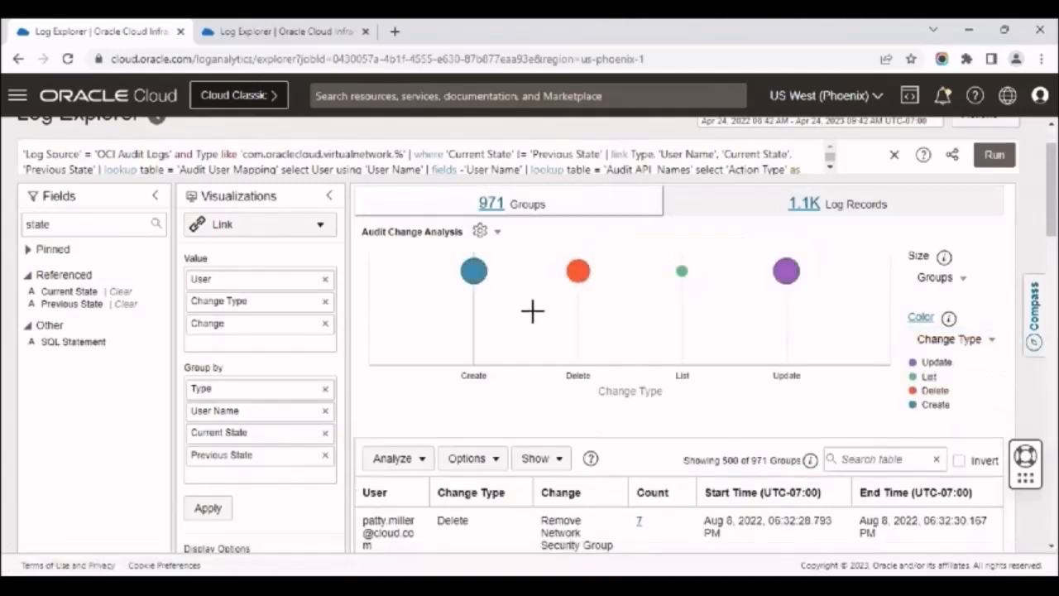
{"action": "left_click", "coordinate": [951, 280]}
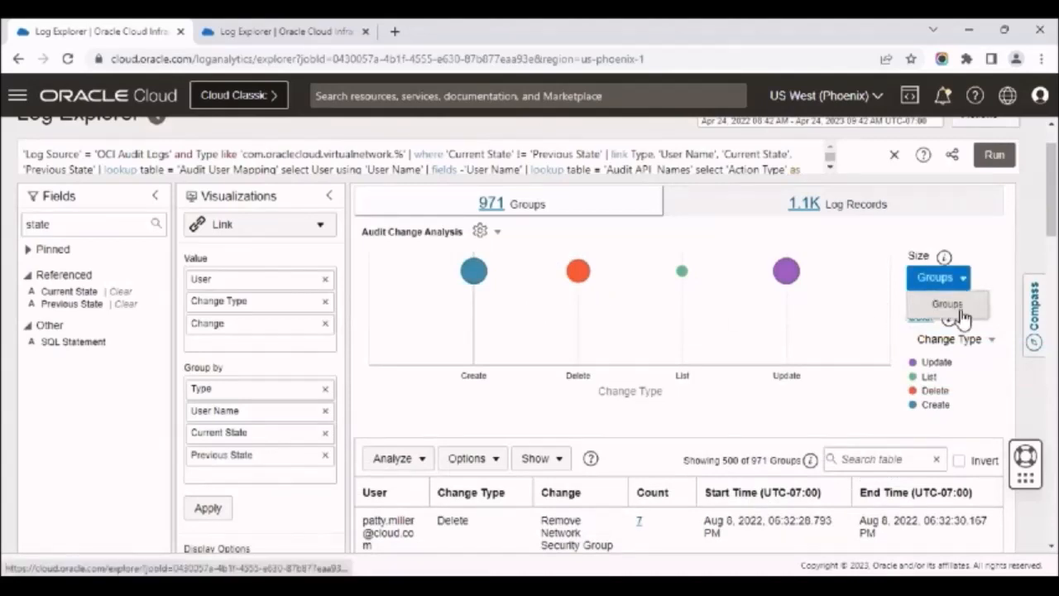
{"action": "left_click", "coordinate": [958, 307]}
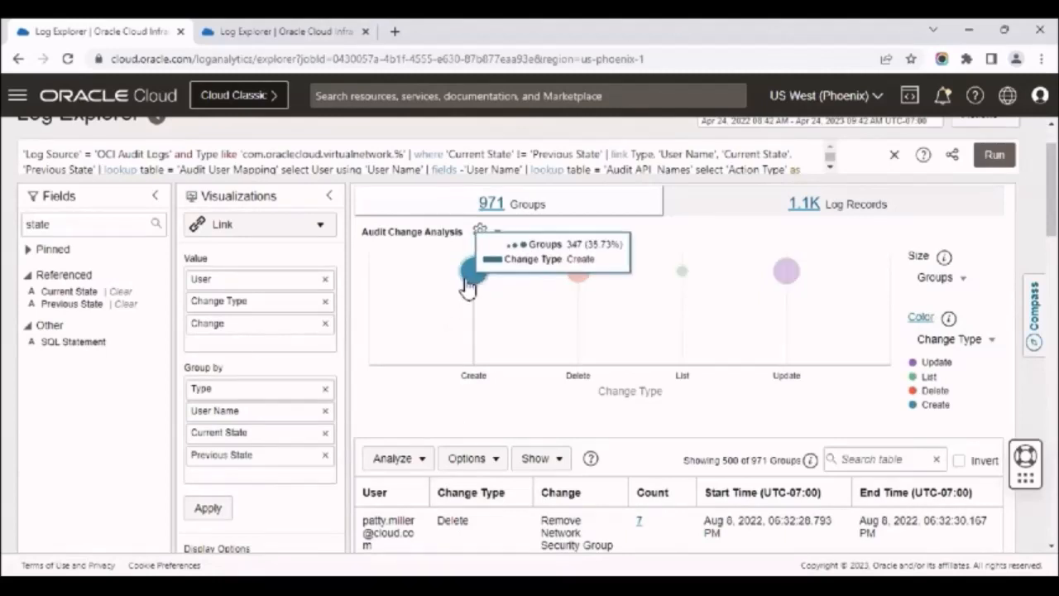
- Edit the Audit Change Analysis chart to use Change as its Y-axis and submit the change
{"action": "left_click", "coordinate": [481, 234]}
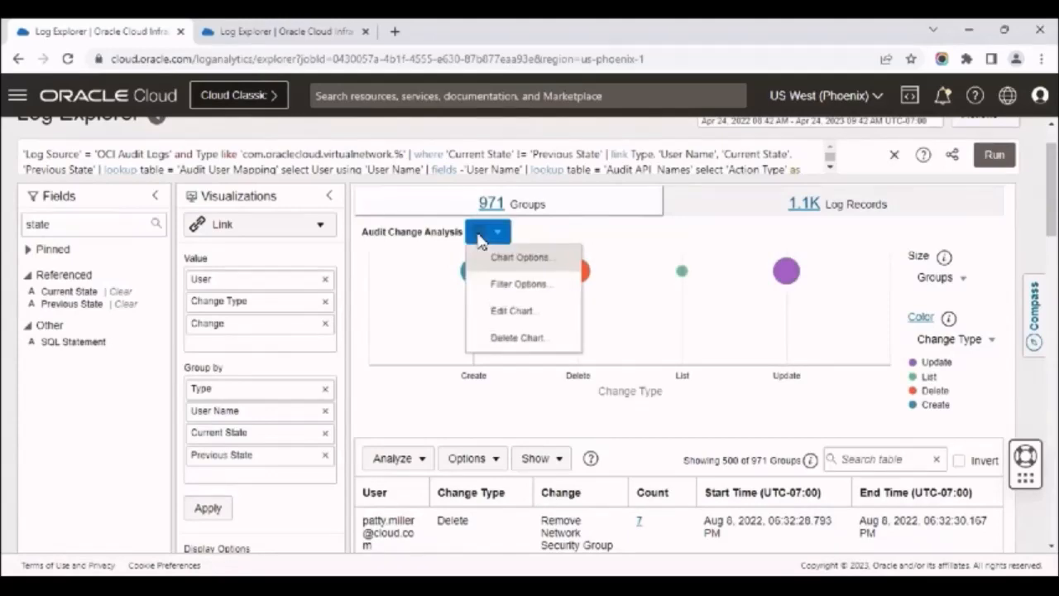
{"action": "left_click", "coordinate": [502, 313]}
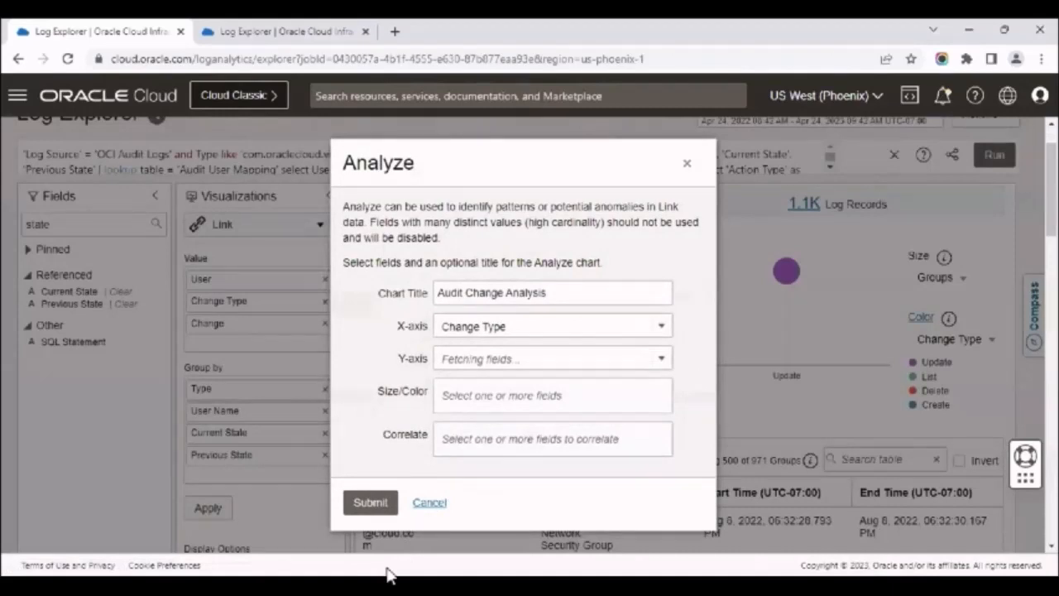
{"action": "left_click", "coordinate": [507, 358]}
{"action": "type", "text": "change"}
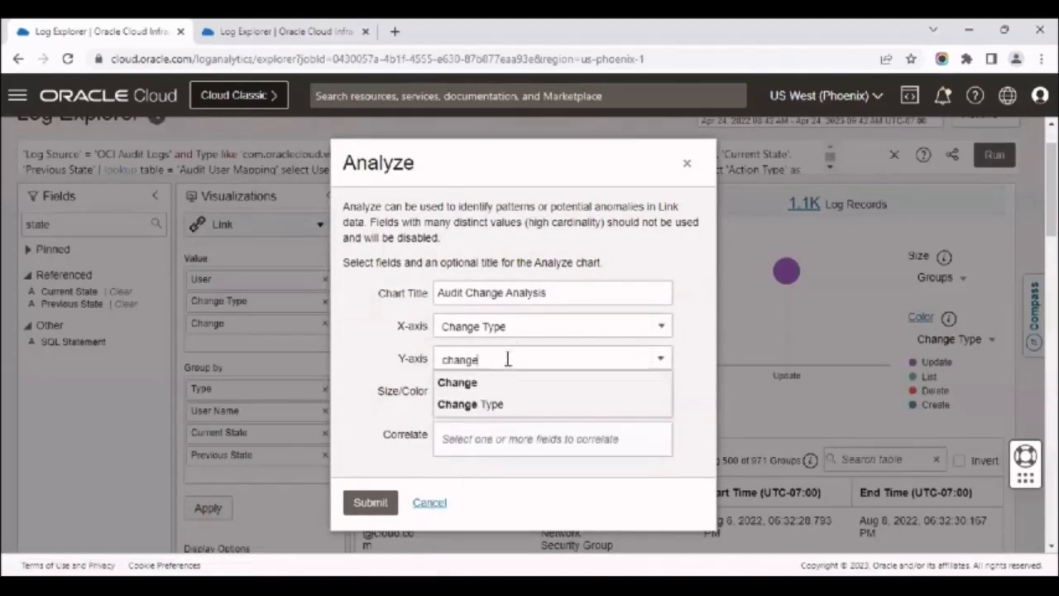
{"action": "left_click", "coordinate": [458, 387]}
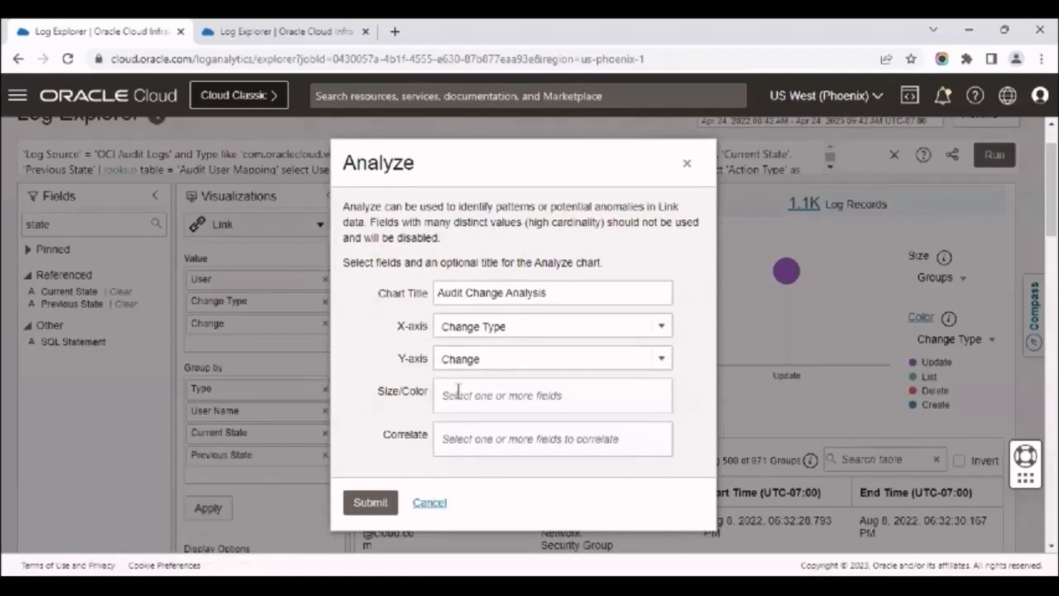
{"action": "left_click", "coordinate": [368, 502]}
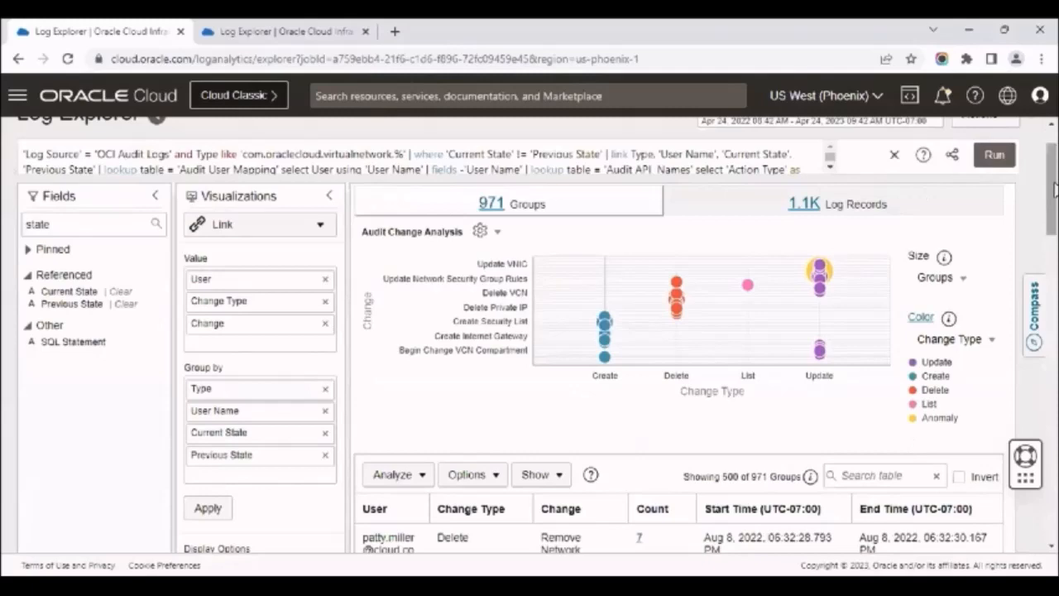
- Hide the Update, Create, Delete and List series in the chart and inspect the isolated anomaly bubble
{"action": "mouse_move", "coordinate": [1055, 182]}
{"action": "left_mouse_down"}
{"action": "mouse_move", "coordinate": [1055, 199]}
{"action": "mouse_move", "coordinate": [1055, 181]}
{"action": "left_mouse_up"}
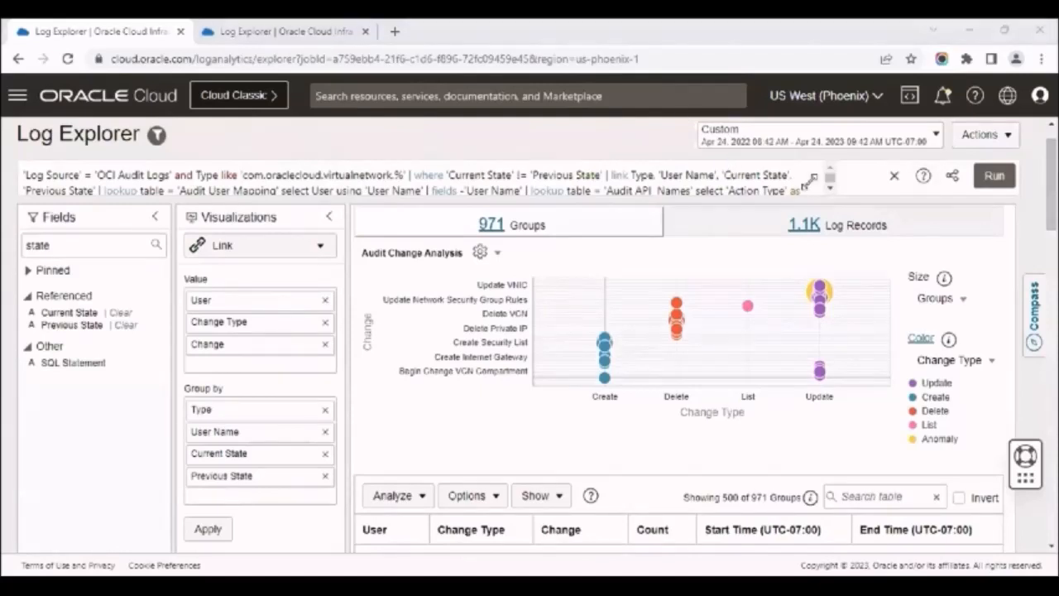
{"action": "left_click", "coordinate": [911, 384]}
{"action": "left_click", "coordinate": [912, 397]}
{"action": "left_click", "coordinate": [912, 411]}
{"action": "left_click", "coordinate": [911, 424]}
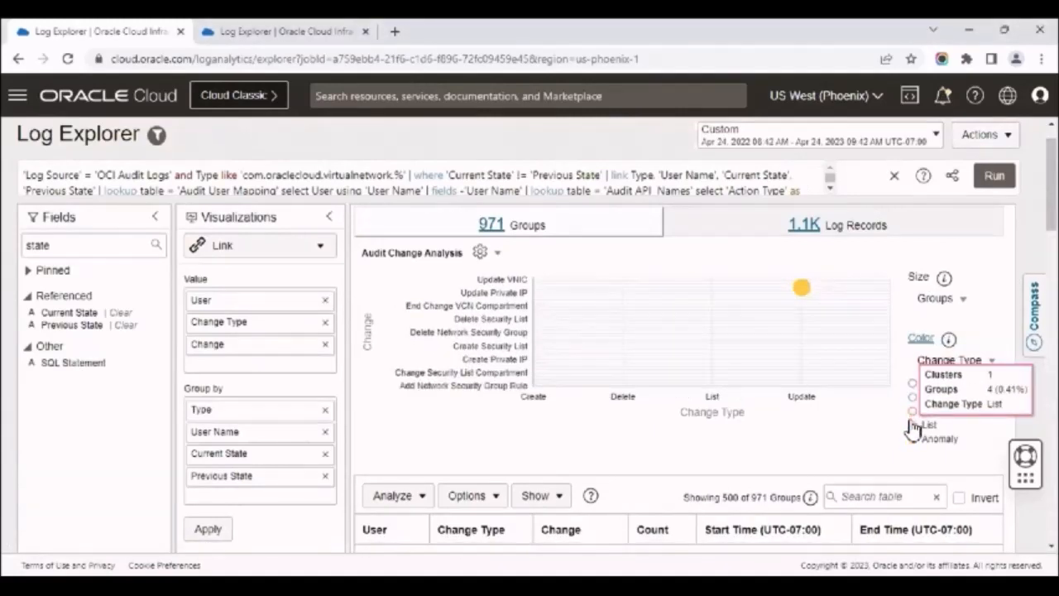
{"action": "mouse_move", "coordinate": [802, 287]}
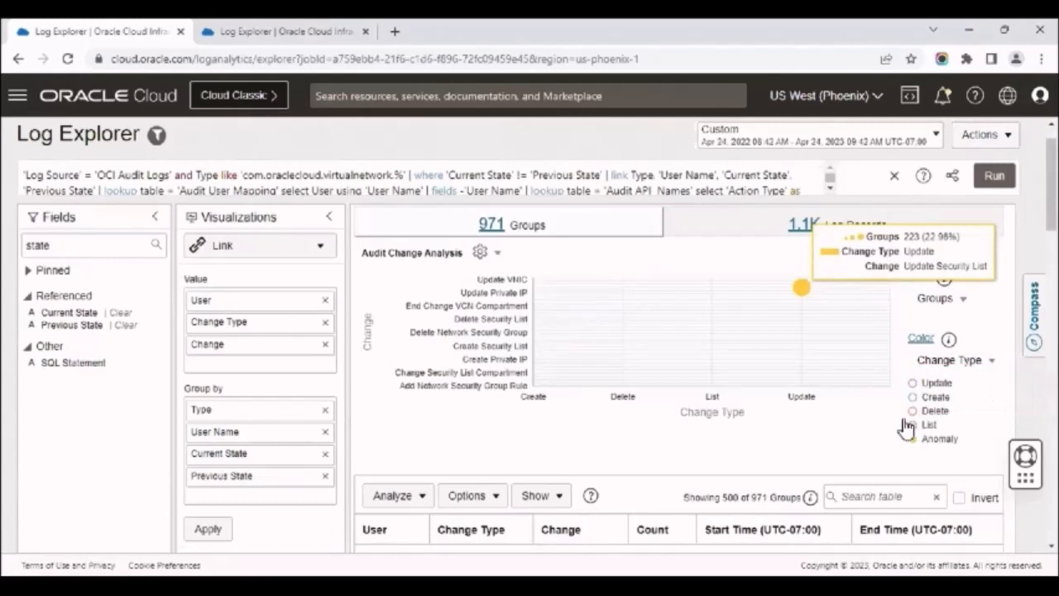
- Show the List, Delete, Create and Update series again and examine the anomaly bubble among them
{"action": "left_click", "coordinate": [911, 424]}
{"action": "left_click", "coordinate": [911, 410]}
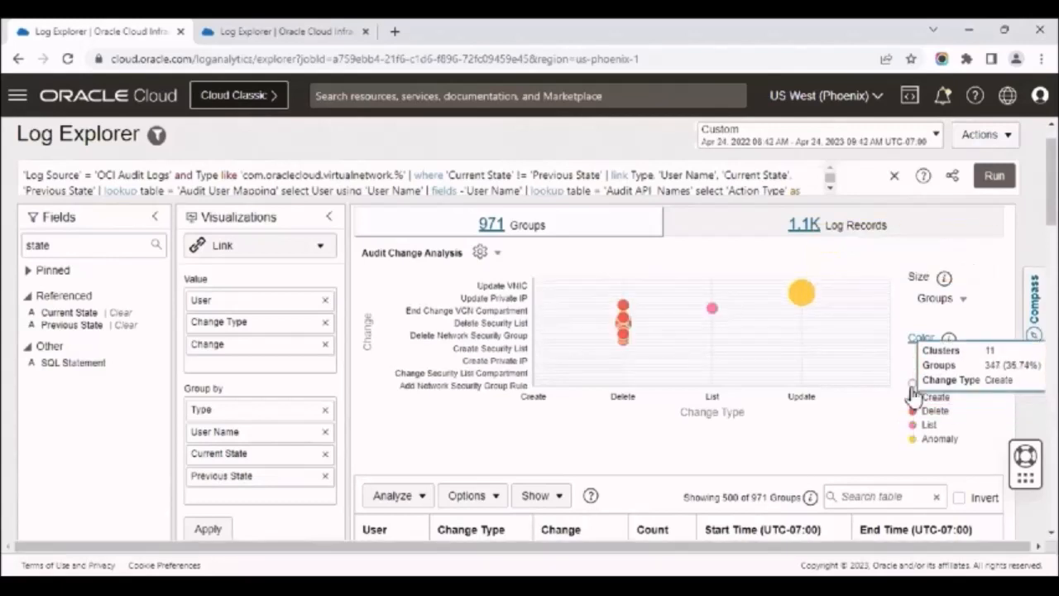
{"action": "left_click", "coordinate": [912, 397]}
{"action": "mouse_move", "coordinate": [804, 295]}
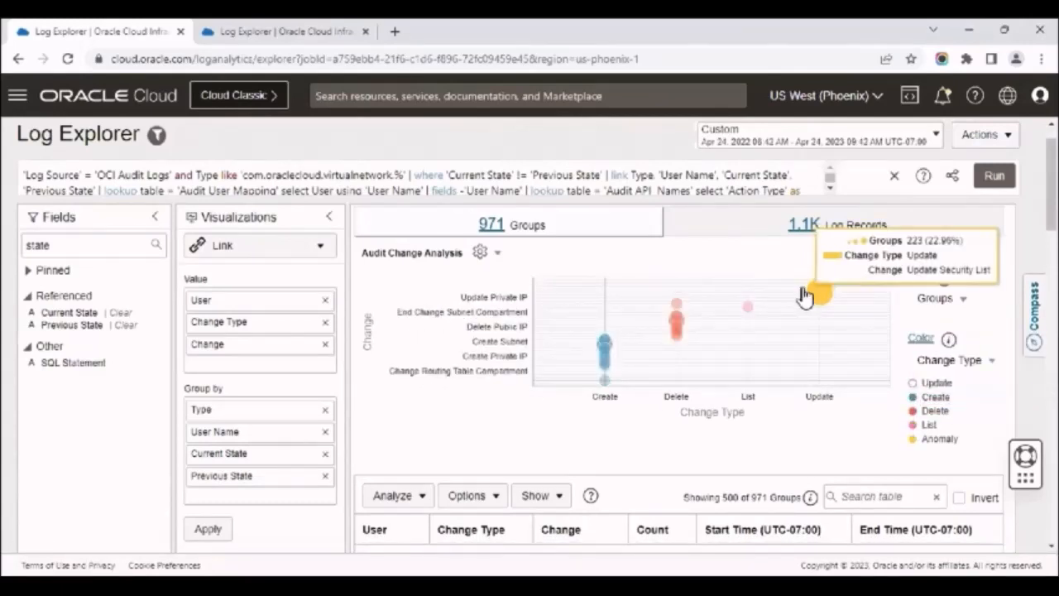
{"action": "left_click", "coordinate": [912, 383]}
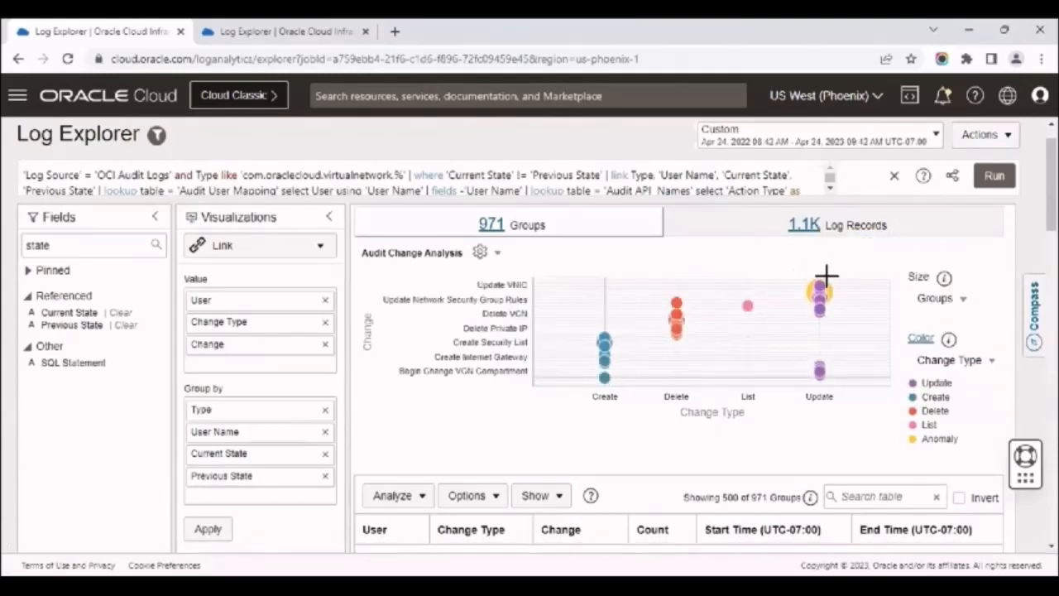
{"action": "mouse_move", "coordinate": [823, 281]}
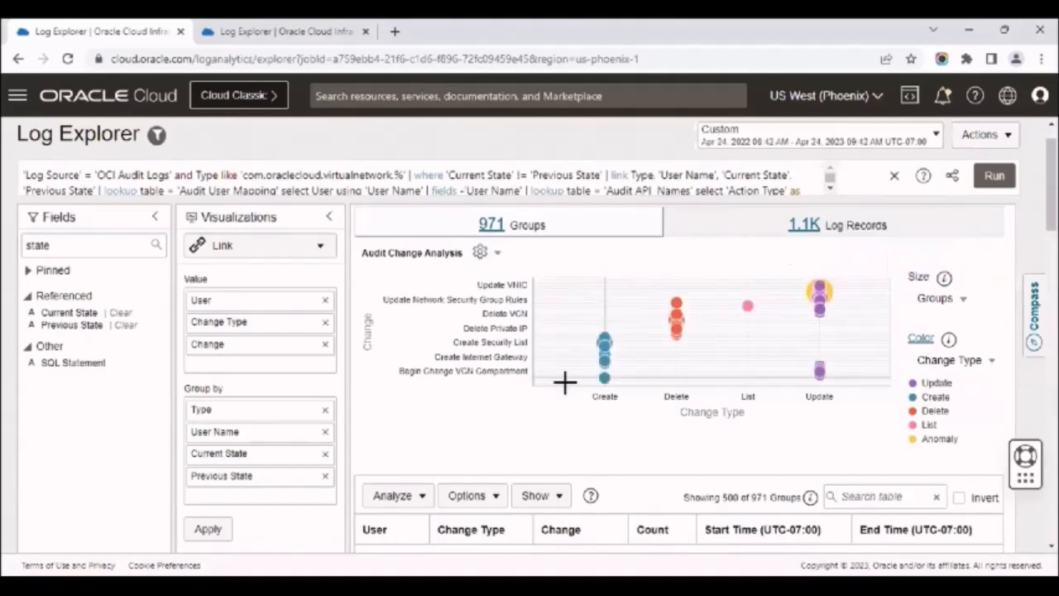
- Reopen the Audit Change Analysis chart for editing and set its X-axis to Start Time
{"action": "left_click", "coordinate": [497, 253]}
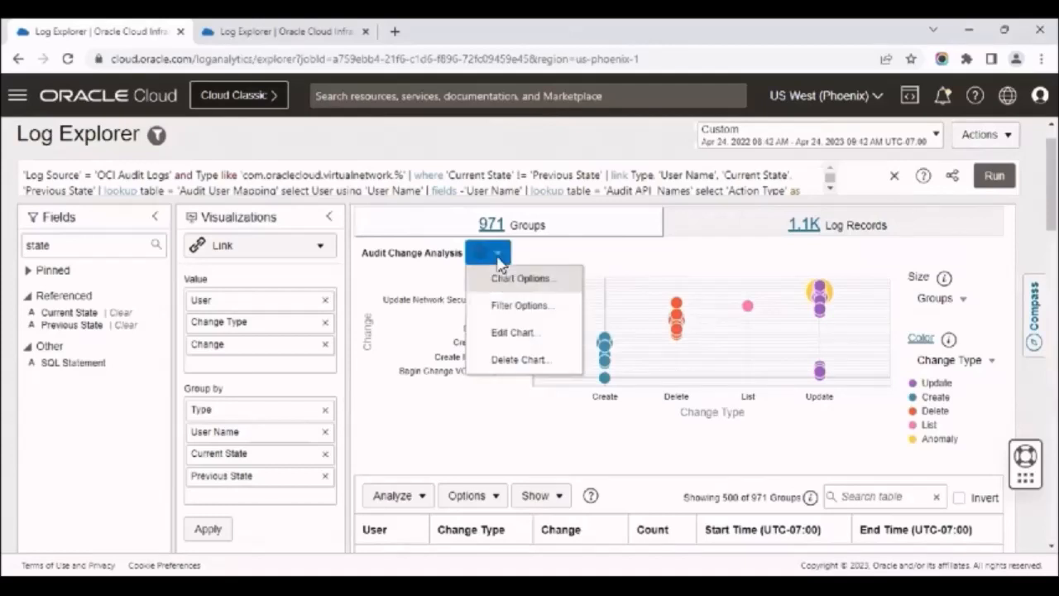
{"action": "left_click", "coordinate": [523, 335]}
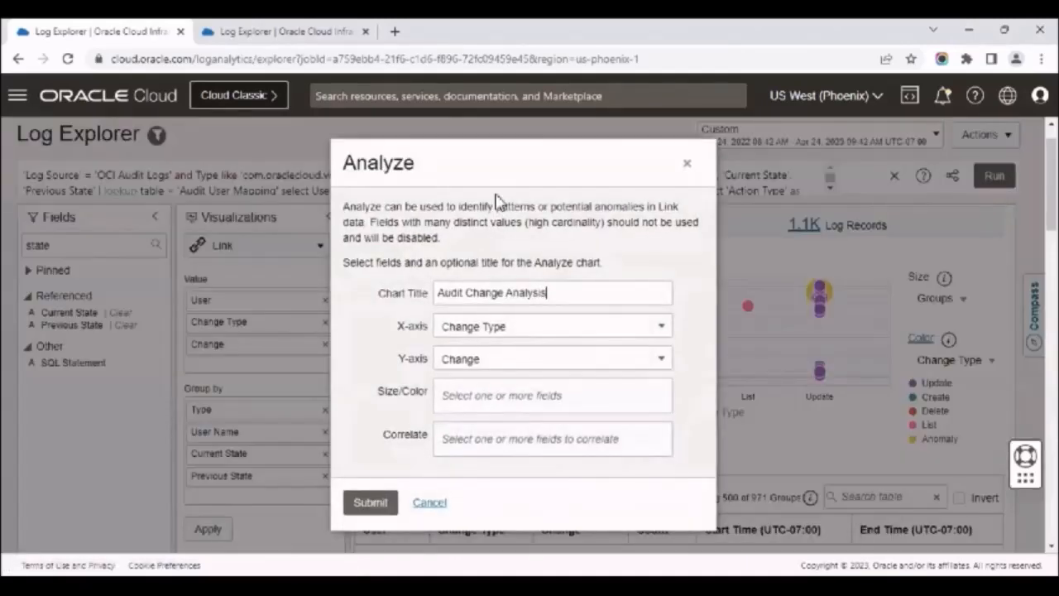
{"action": "left_click_drag", "start_coordinate": [497, 149], "coordinate": [338, 123]}
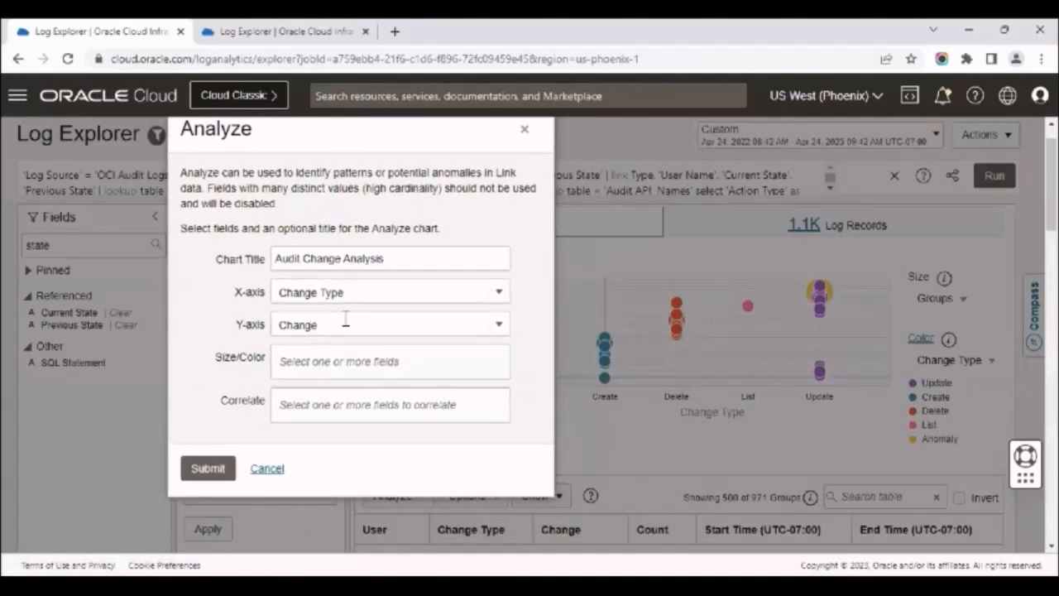
{"action": "left_click_drag", "start_coordinate": [376, 286], "coordinate": [267, 290]}
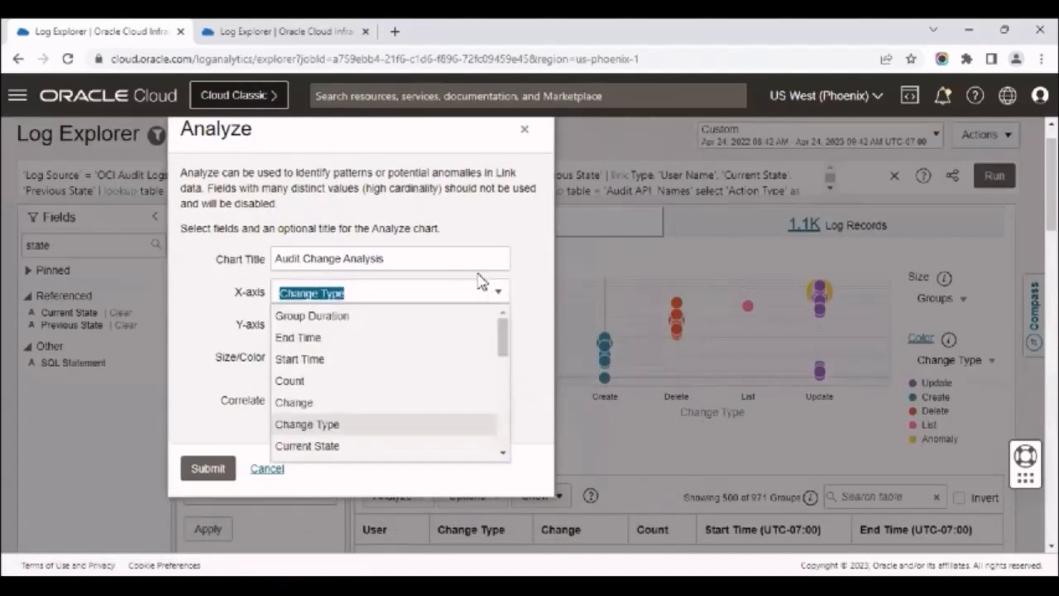
{"action": "type", "text": "start"}
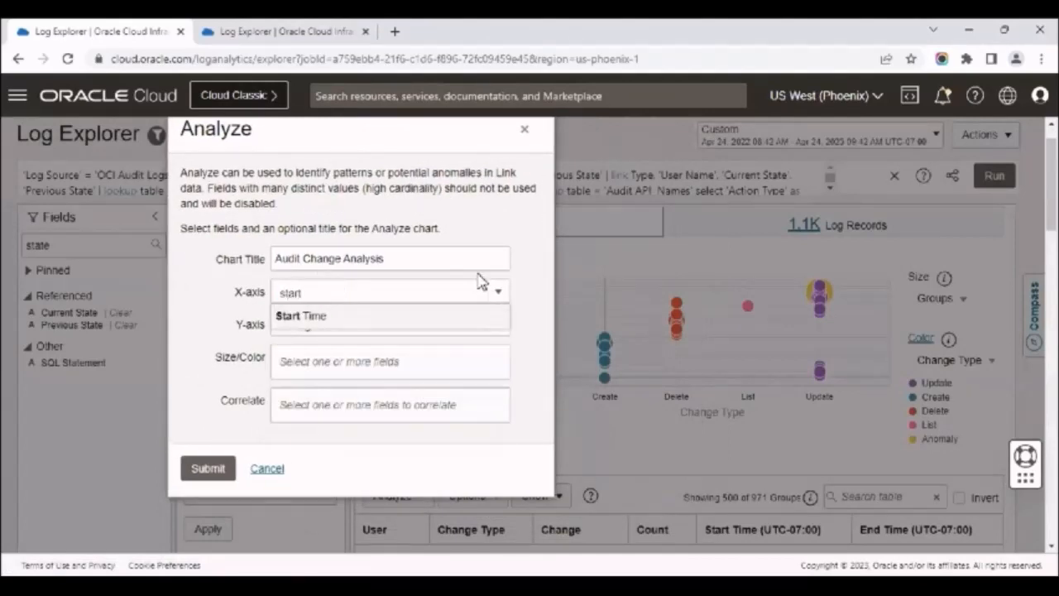
{"action": "left_click", "coordinate": [356, 316]}
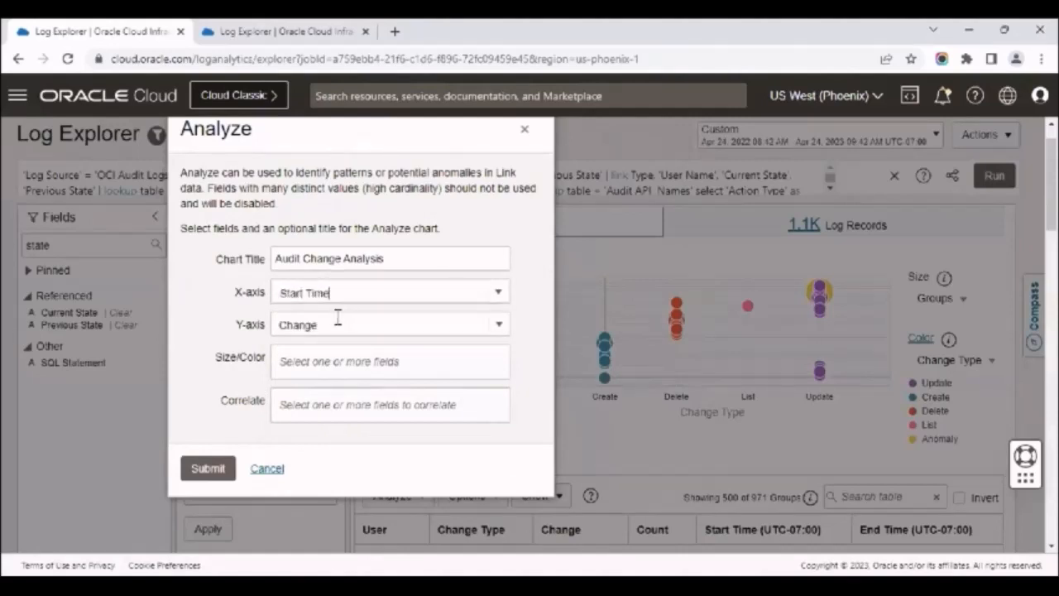
- Add User and Change Type as the Audit Change Analysis chart's Size/Color fields, keeping Change as the Y-axis, and submit
{"action": "left_click", "coordinate": [309, 319]}
{"action": "left_click_drag", "start_coordinate": [312, 320], "coordinate": [222, 325]}
{"action": "left_click", "coordinate": [294, 349]}
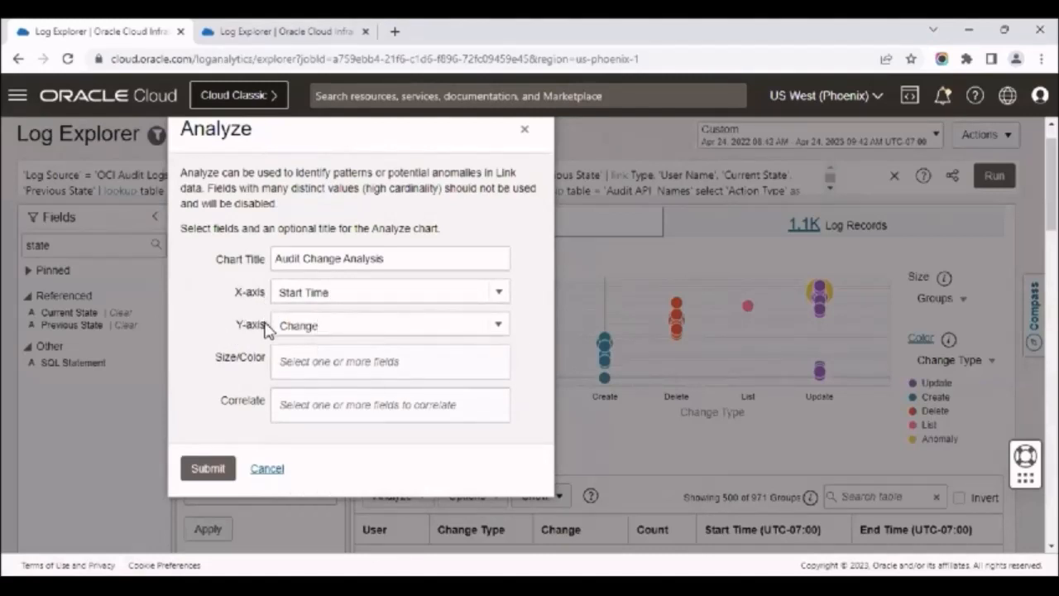
{"action": "left_click", "coordinate": [285, 361]}
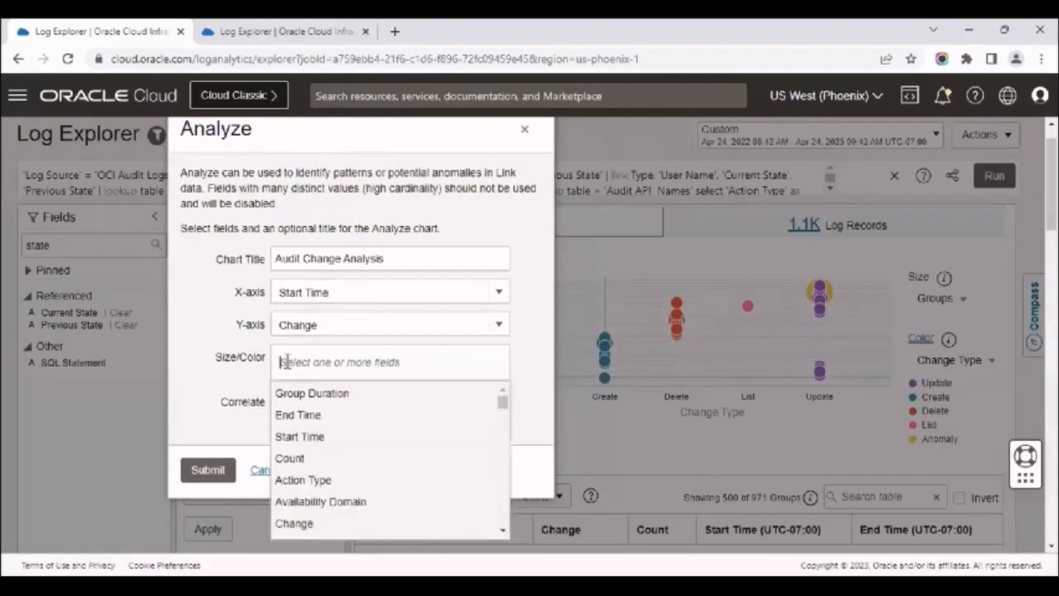
{"action": "type", "text": "user"}
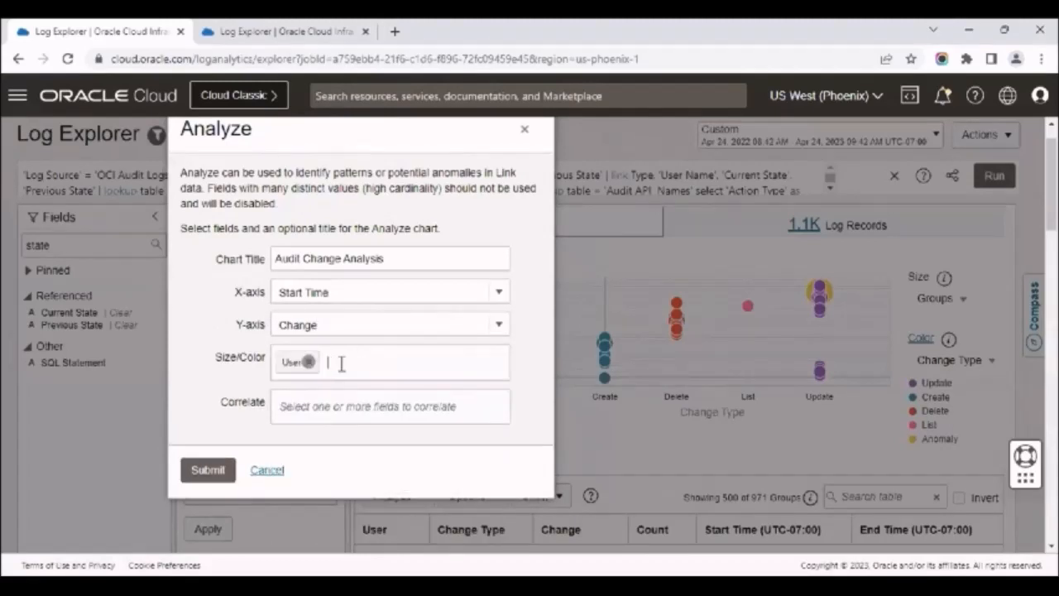
{"action": "left_click", "coordinate": [299, 393]}
{"action": "type", "text": "change"}
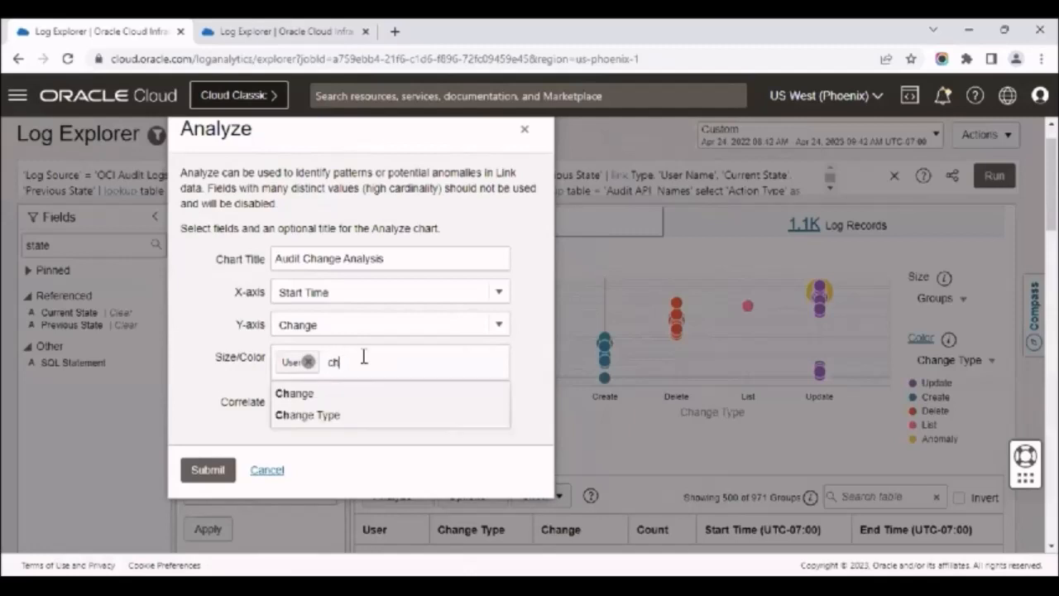
{"action": "left_click", "coordinate": [301, 416]}
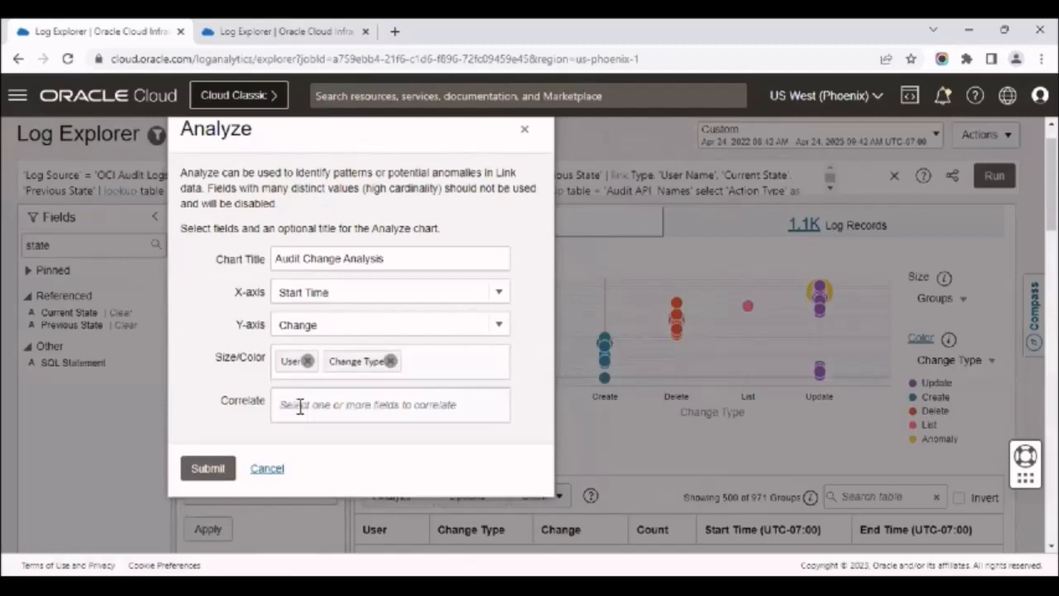
{"action": "left_click", "coordinate": [207, 470]}
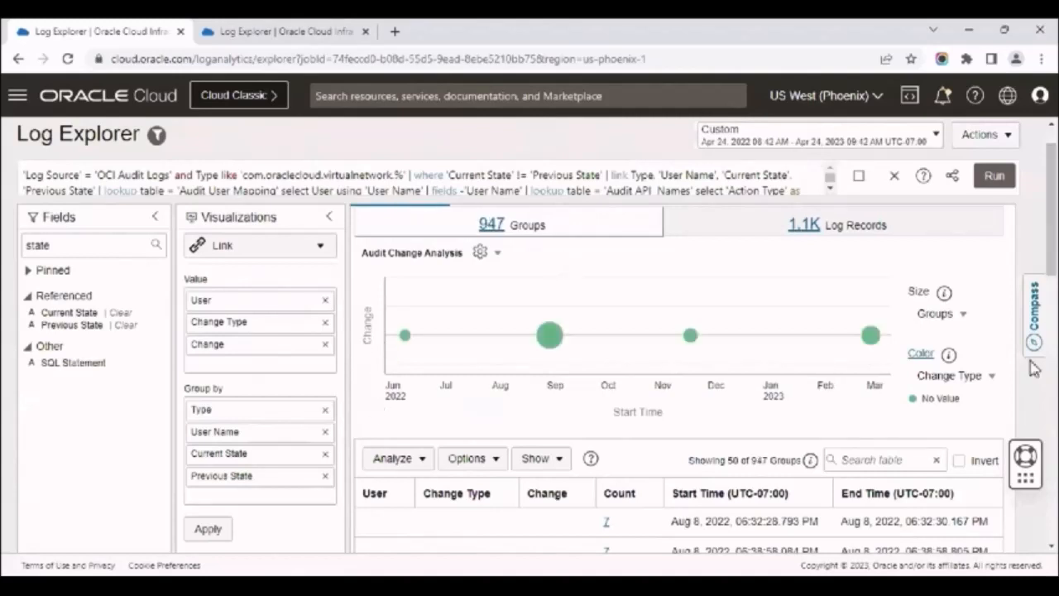
- Color the Audit Change Analysis chart by Change Type and enable Show Anomalies in its chart options
{"action": "left_click", "coordinate": [986, 376]}
{"action": "left_click", "coordinate": [958, 482]}
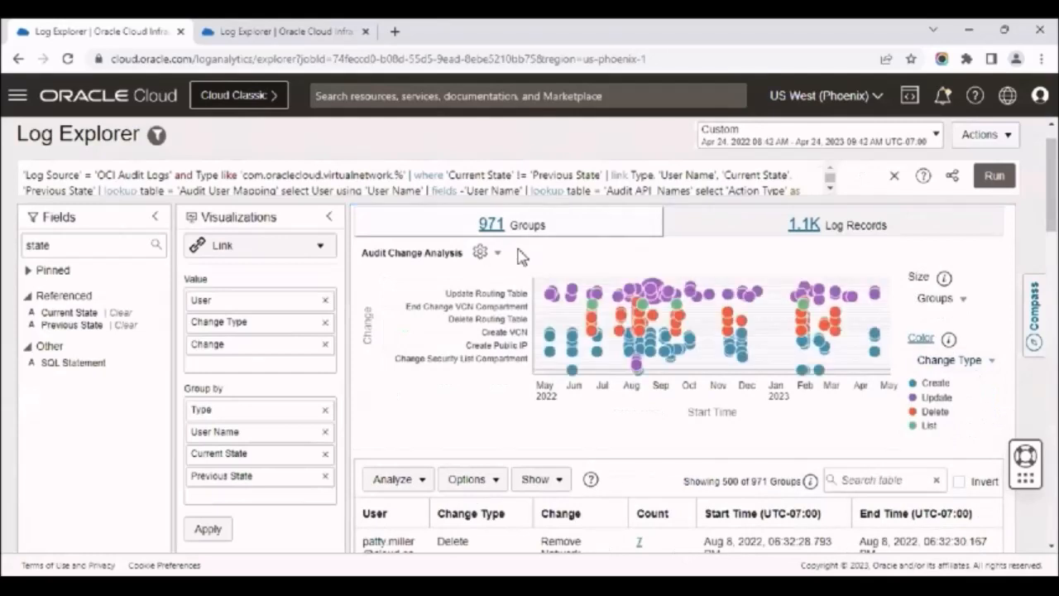
{"action": "left_click", "coordinate": [481, 252]}
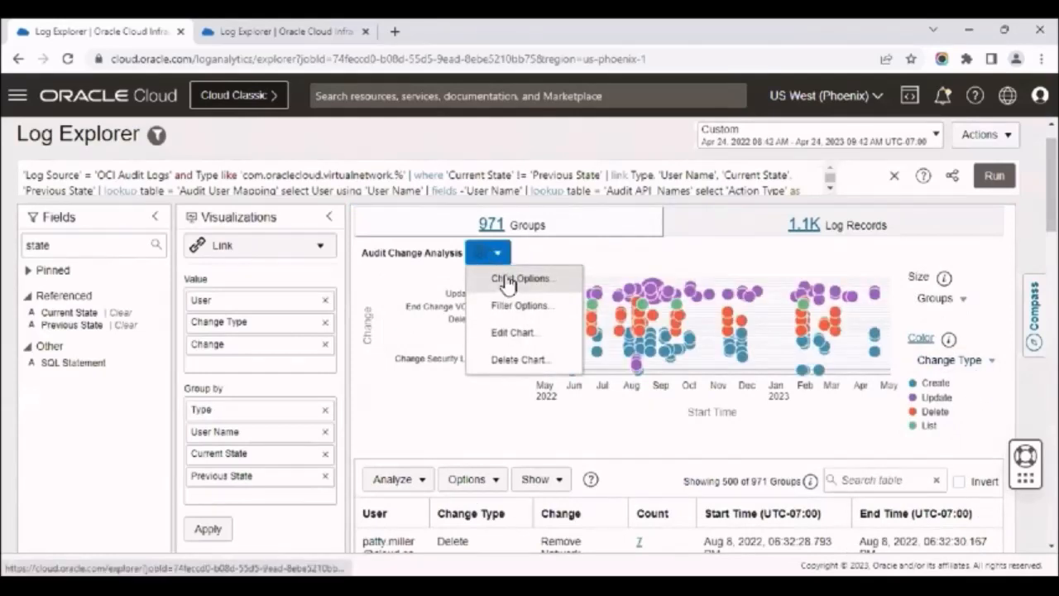
{"action": "left_click", "coordinate": [507, 280]}
{"action": "left_click", "coordinate": [117, 364]}
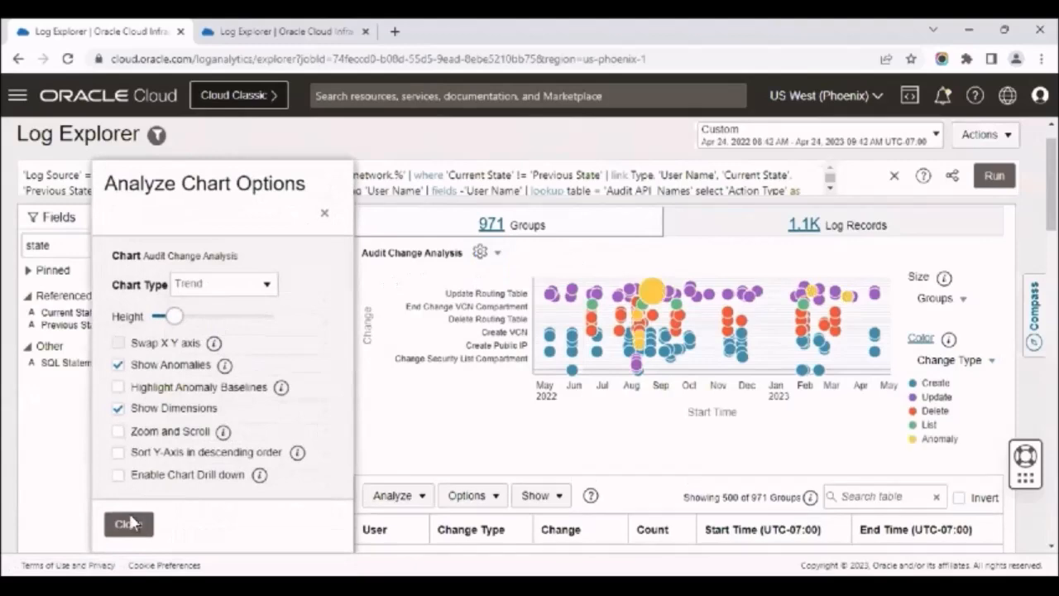
{"action": "left_click", "coordinate": [129, 523]}
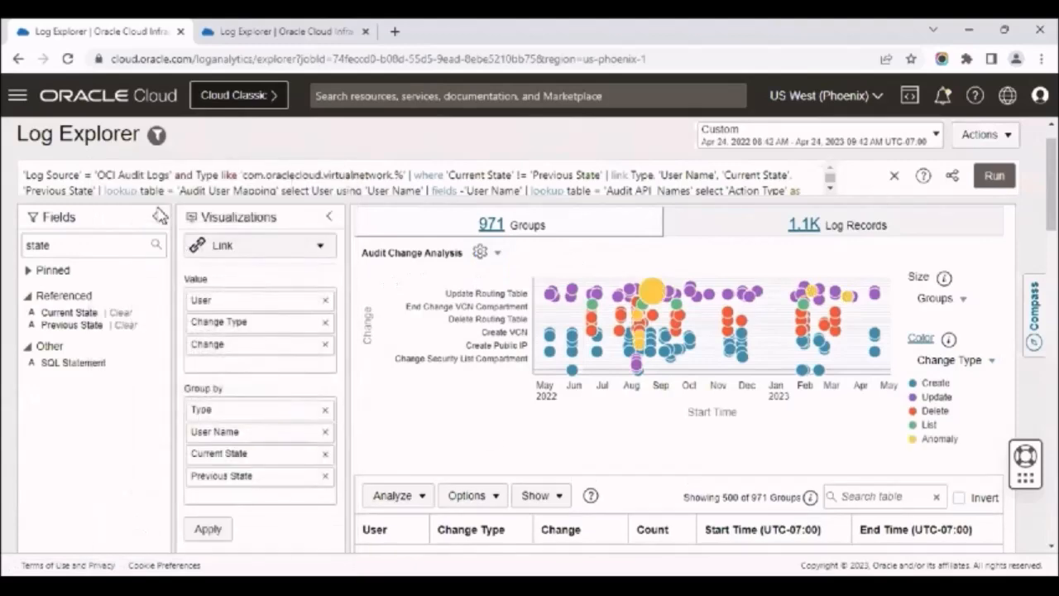
- Collapse the Fields and Visualizations panes and inspect the large anomaly bubble, keeping Change Type as the chart's color field
{"action": "left_click", "coordinate": [160, 215]}
{"action": "left_click", "coordinate": [199, 217]}
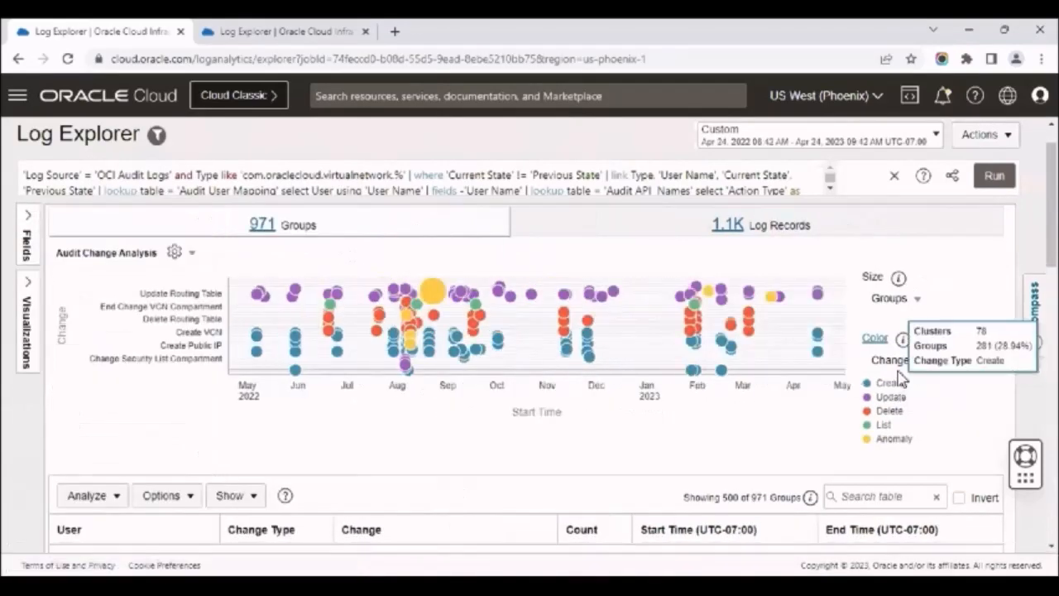
{"action": "mouse_move", "coordinate": [1047, 228]}
{"action": "left_mouse_down"}
{"action": "mouse_move", "coordinate": [1047, 237]}
{"action": "mouse_move", "coordinate": [1049, 213]}
{"action": "left_mouse_up"}
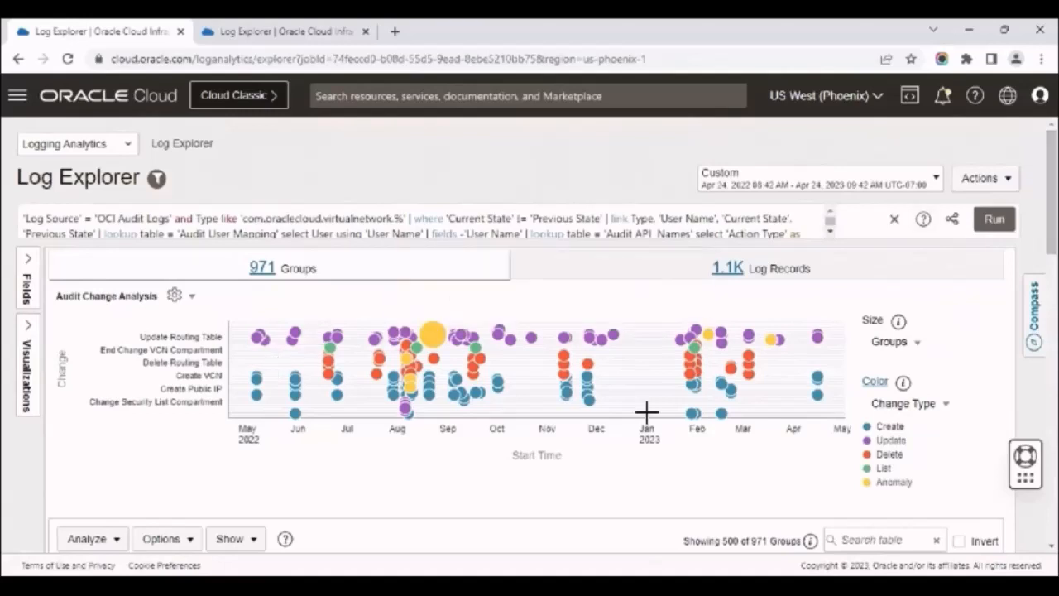
{"action": "left_click", "coordinate": [906, 403]}
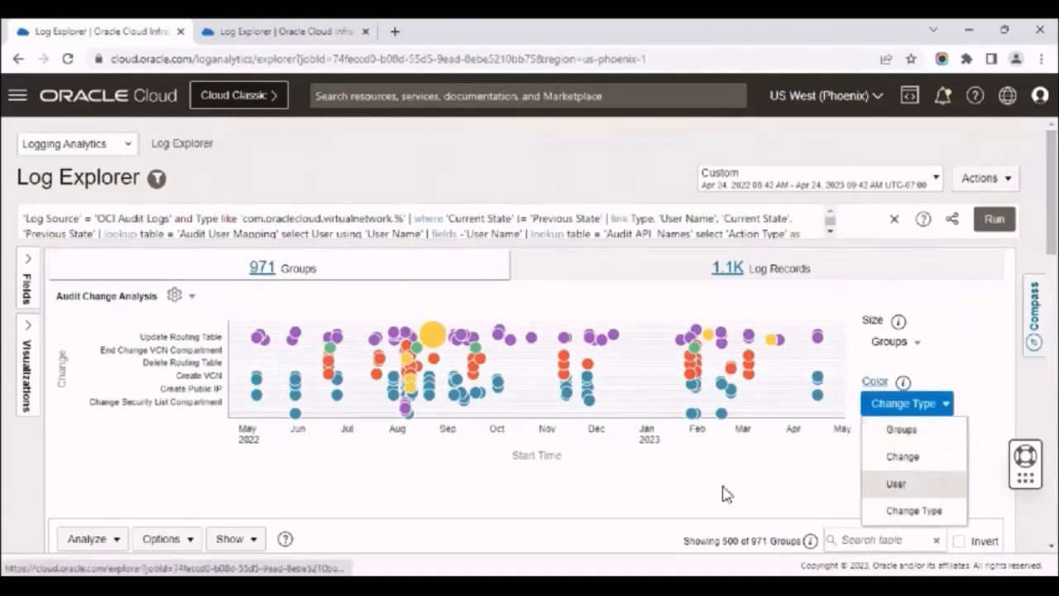
{"action": "left_click", "coordinate": [660, 489]}
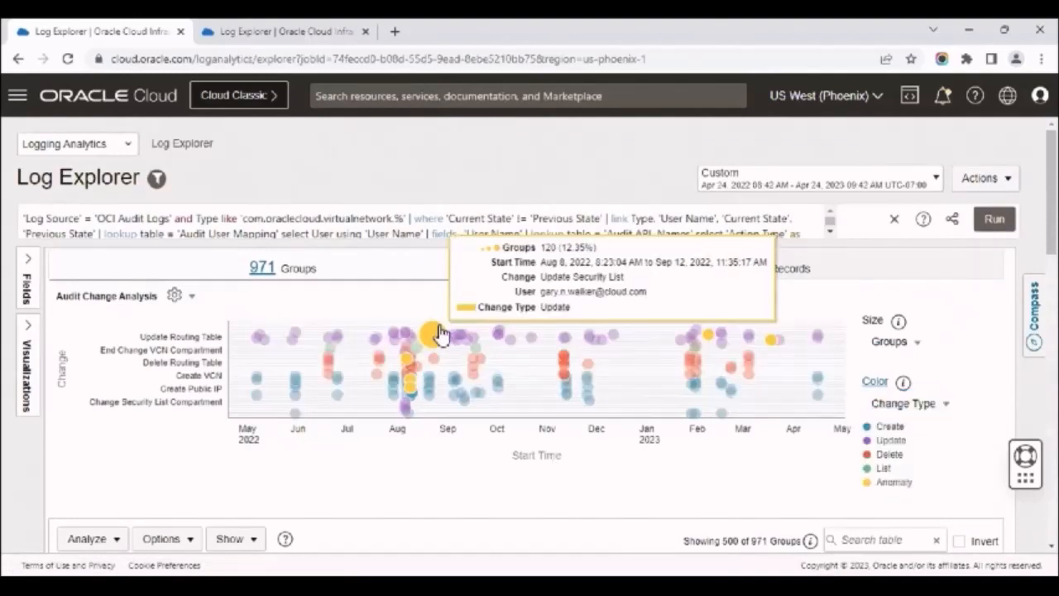
- Show search filters for the Audit Change Analysis chart with Groups, Change, User and Change Type enabled
{"action": "left_click", "coordinate": [178, 295]}
{"action": "left_click", "coordinate": [199, 344]}
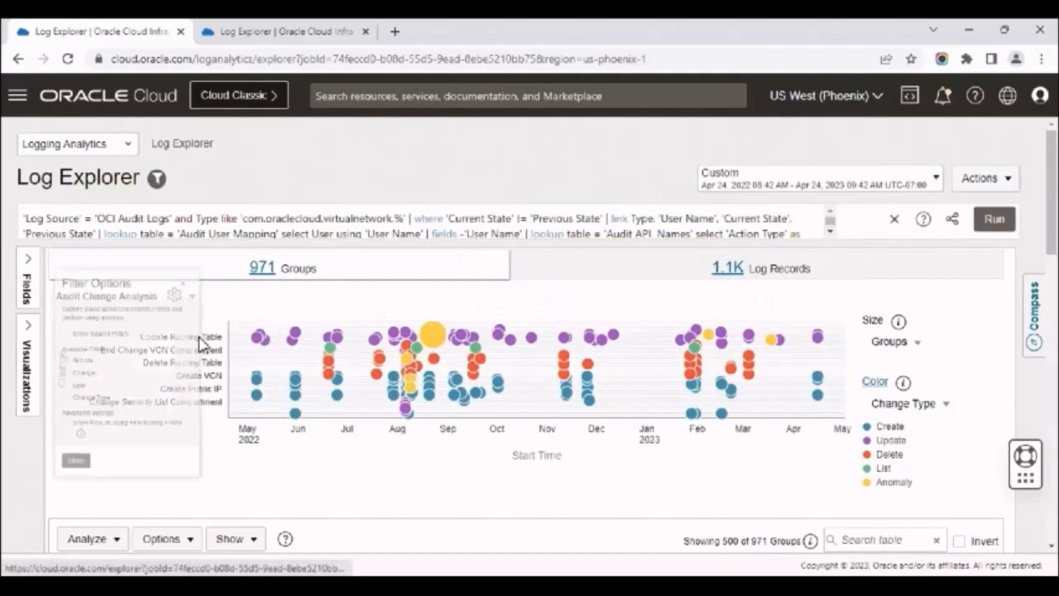
{"action": "left_click", "coordinate": [20, 305]}
{"action": "left_click", "coordinate": [22, 353]}
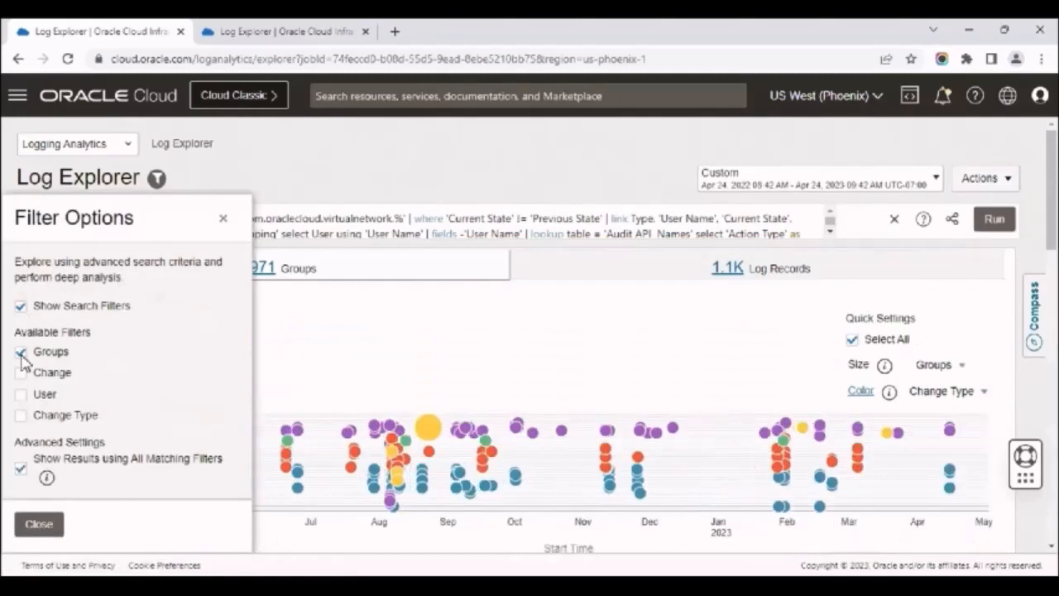
{"action": "left_click", "coordinate": [21, 306]}
{"action": "left_click", "coordinate": [21, 306]}
{"action": "left_click", "coordinate": [21, 373]}
{"action": "left_click", "coordinate": [20, 395]}
{"action": "left_click", "coordinate": [21, 416]}
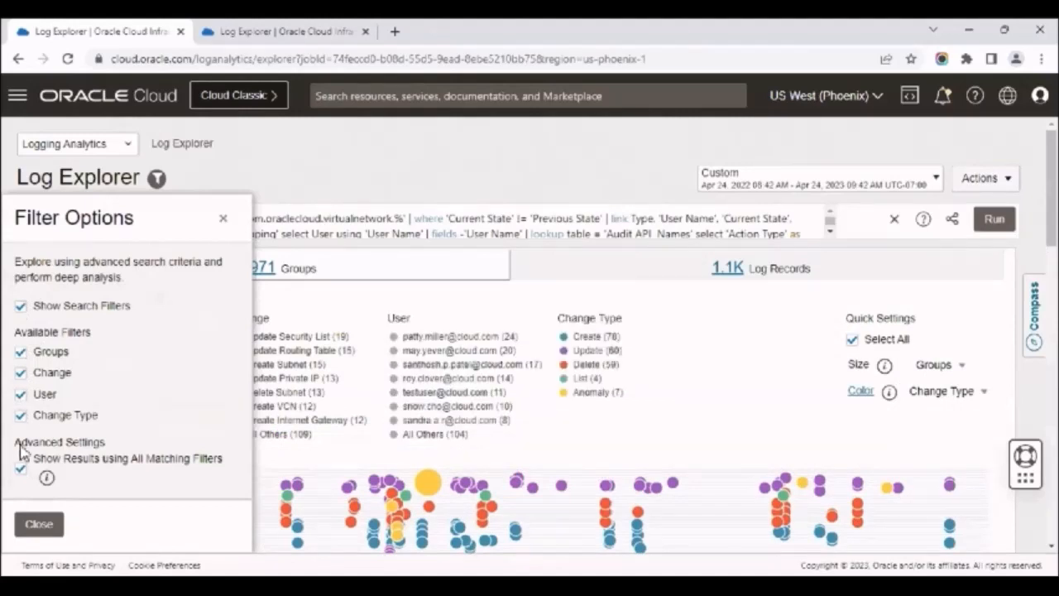
{"action": "left_click", "coordinate": [38, 524]}
{"action": "left_click", "coordinate": [175, 300]}
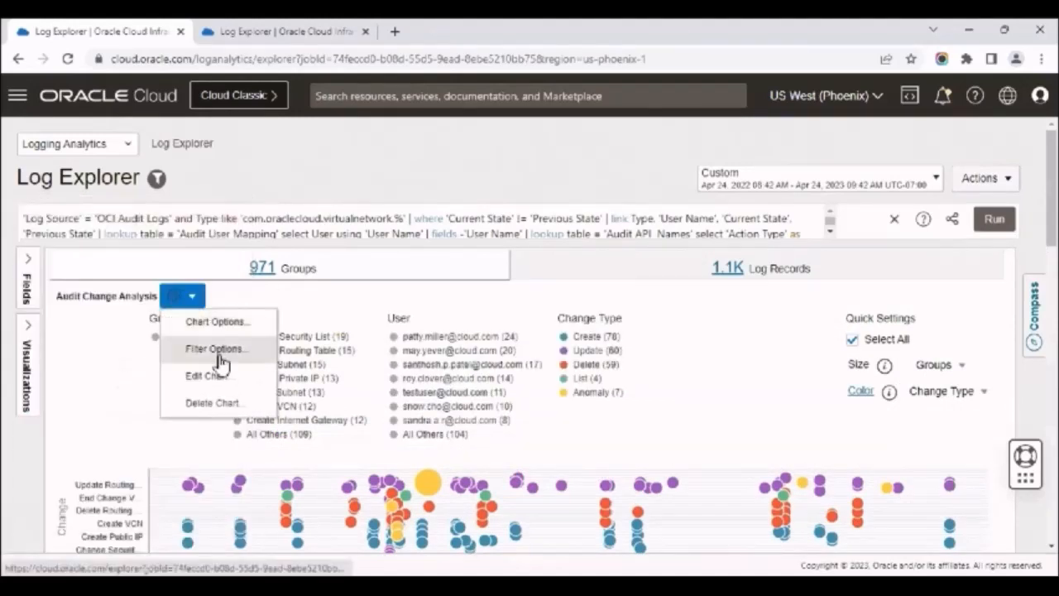
{"action": "left_click", "coordinate": [219, 355]}
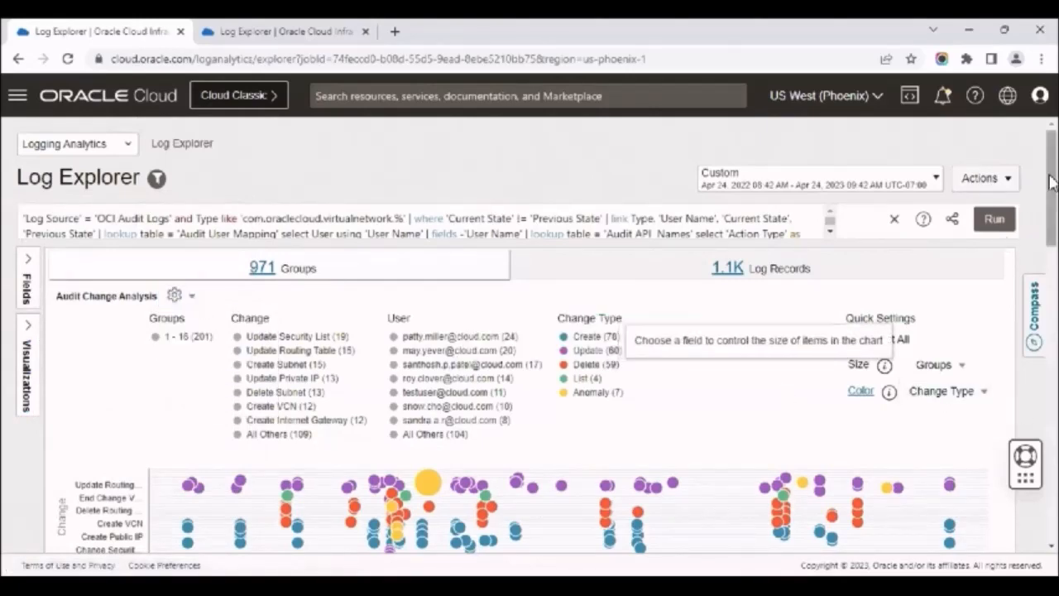
- Deselect all chart filters, show only the Anomaly clusters and inspect the largest bubble
{"action": "left_click_drag", "start_coordinate": [1048, 185], "coordinate": [1049, 220]}
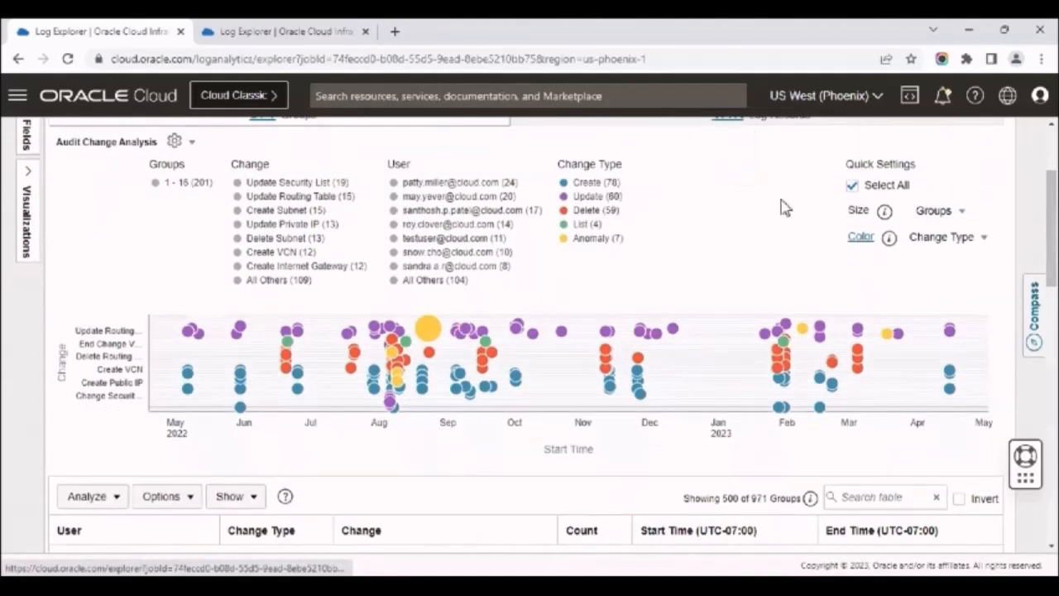
{"action": "left_click", "coordinate": [852, 186]}
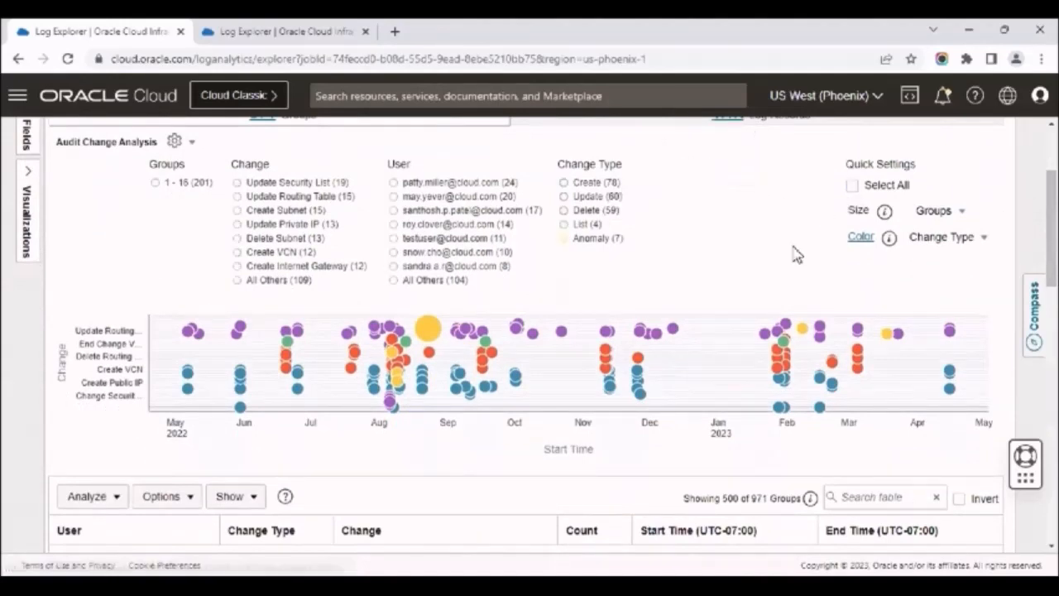
{"action": "left_click", "coordinate": [564, 238]}
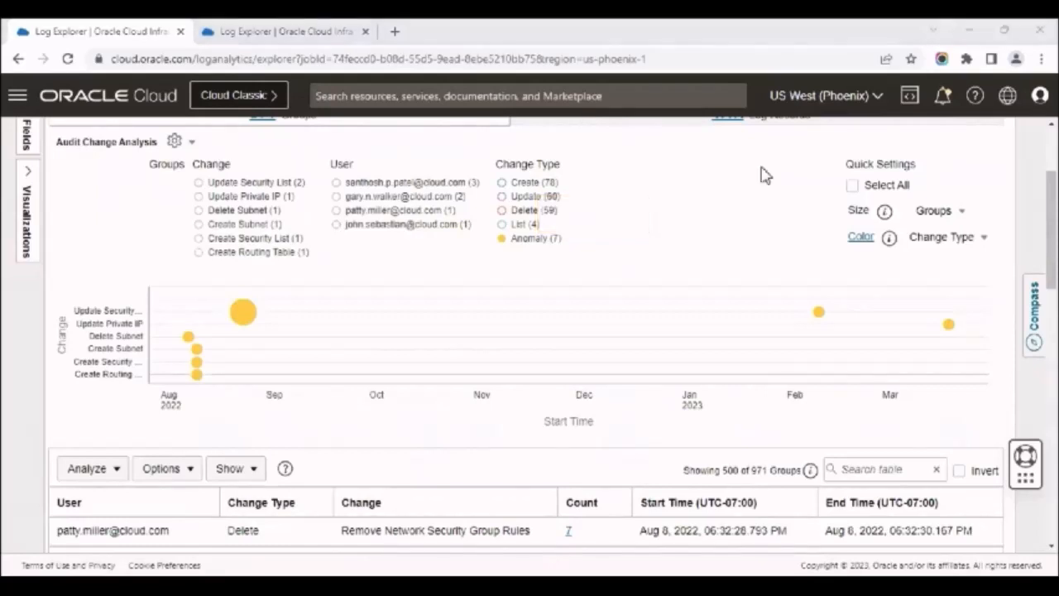
{"action": "mouse_move", "coordinate": [245, 315]}
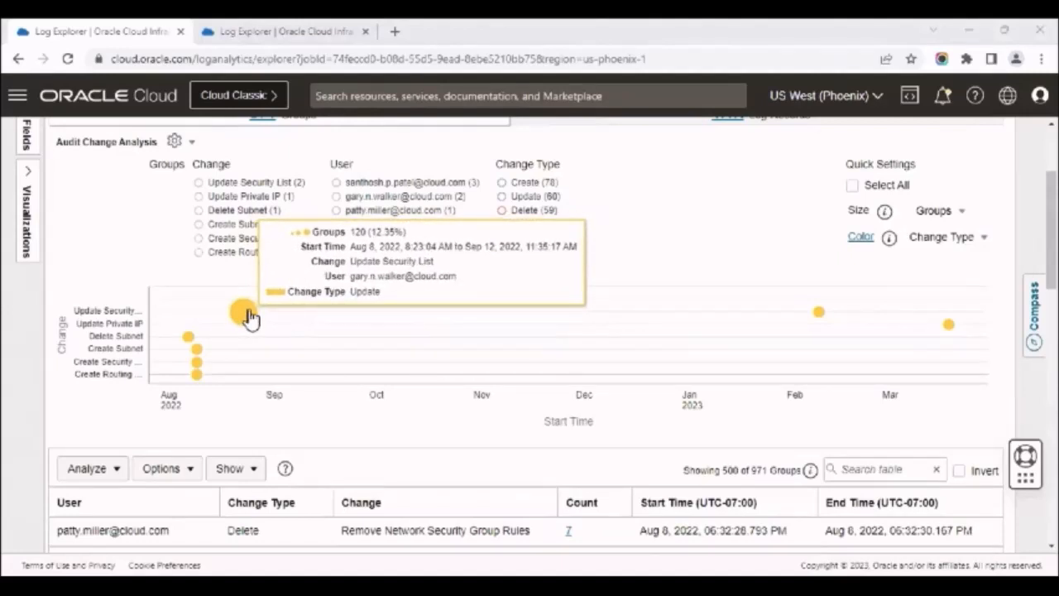
{"action": "mouse_move", "coordinate": [504, 241]}
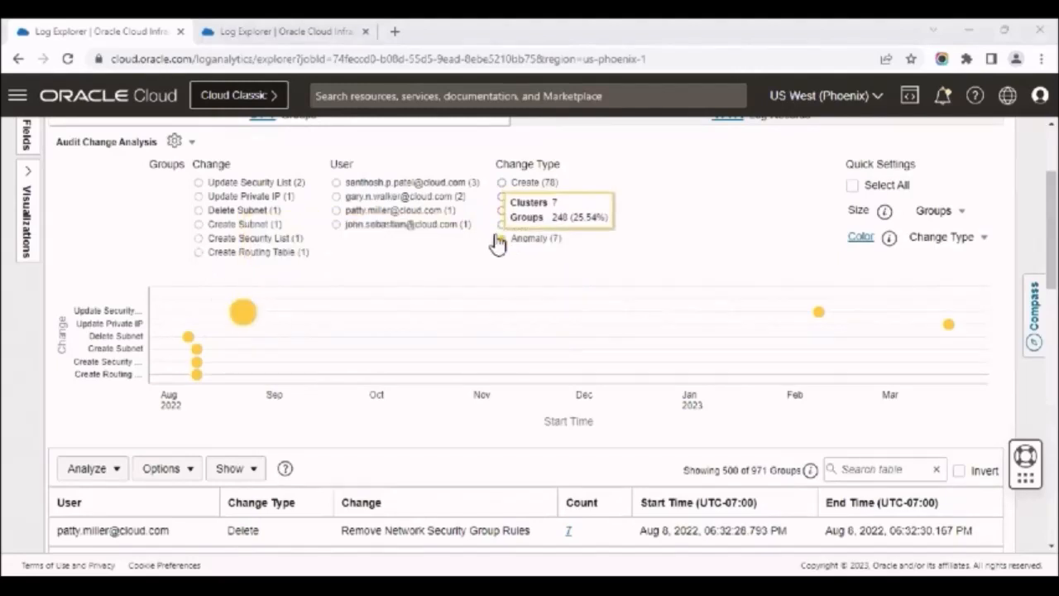
- Clear the Anomaly filter and restrict the chart to Update Security List changes
{"action": "left_click", "coordinate": [498, 242]}
{"action": "left_click", "coordinate": [300, 186]}
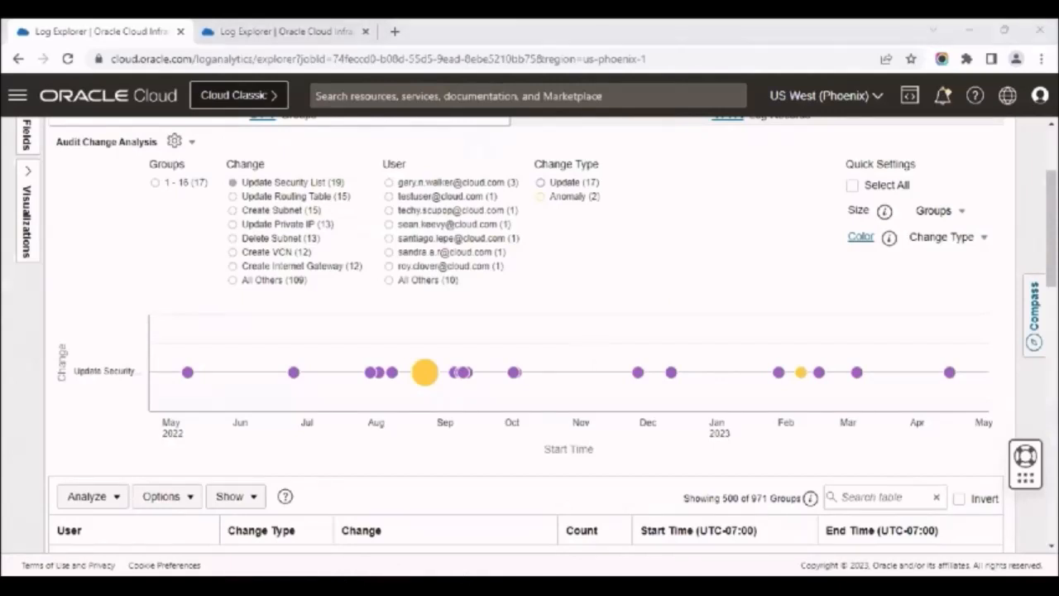
{"action": "left_click", "coordinate": [770, 231]}
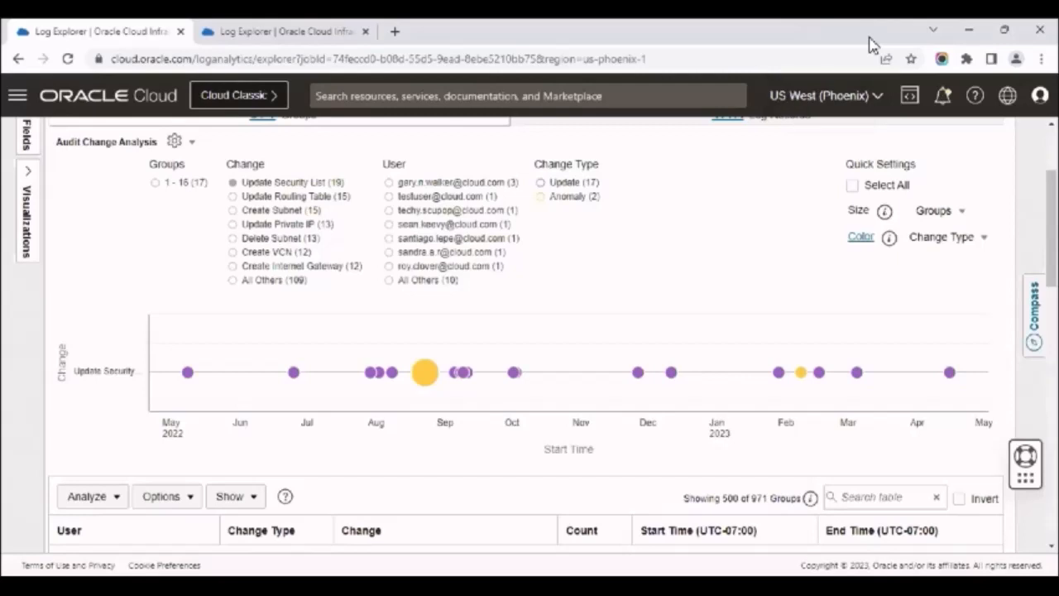
{"action": "key", "text": "alt+Tab"}
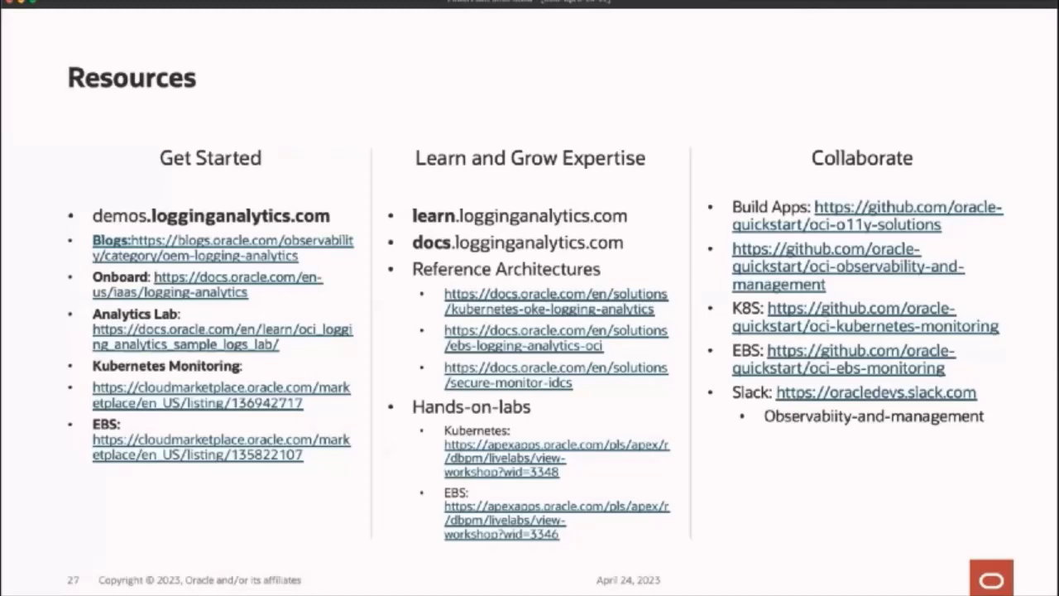
{"action": "key", "text": "Right"}
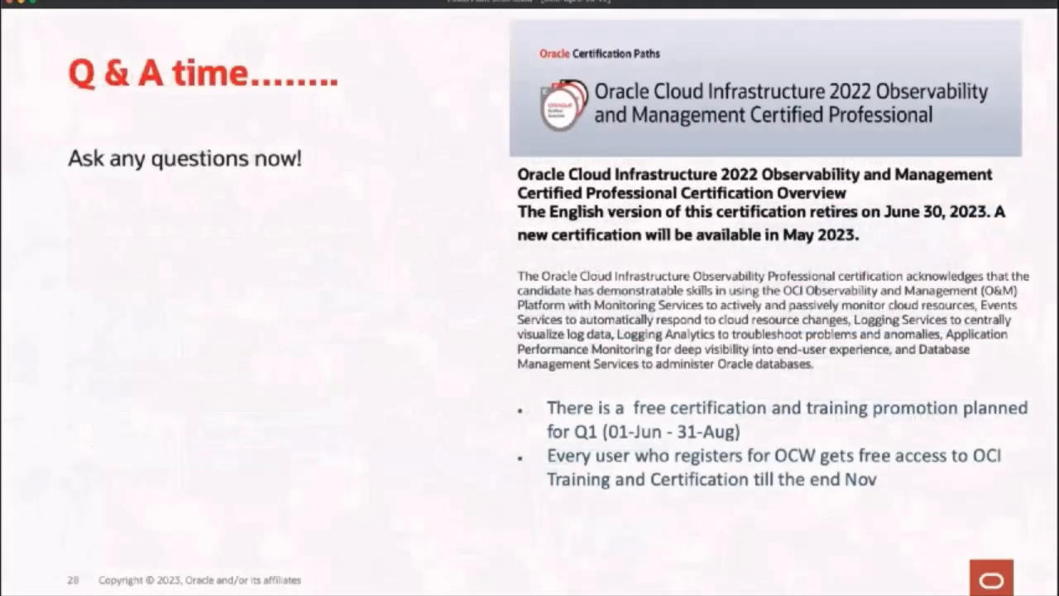